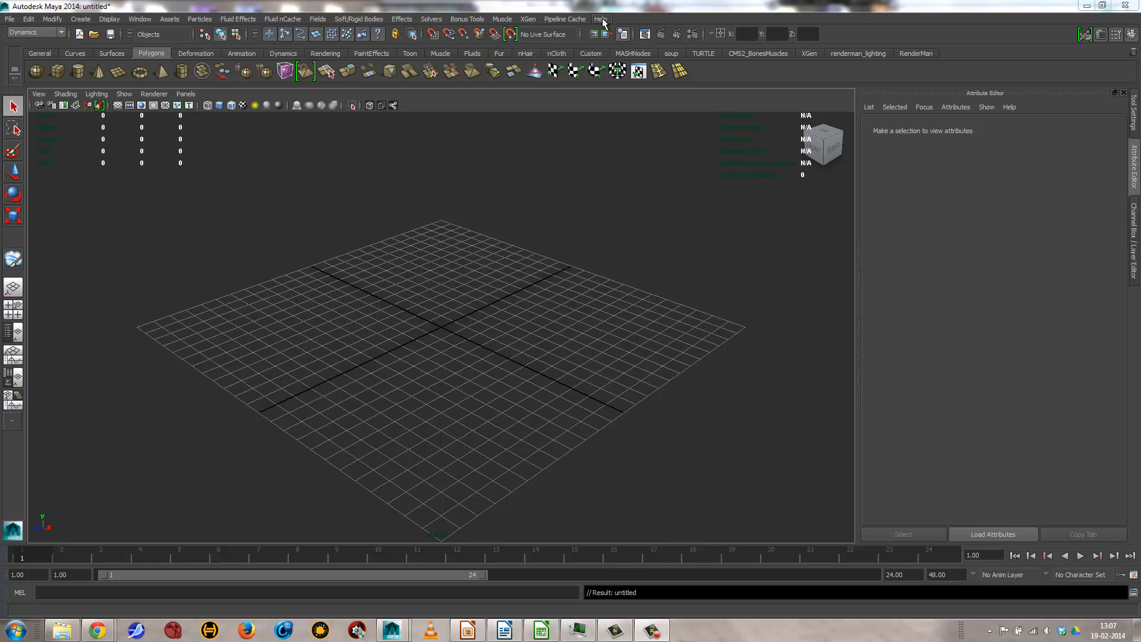
# Open the online Maya Tutorials page from Maya's help and display the Getting Started guide for Maya 2014
pyautogui.click(601, 19)
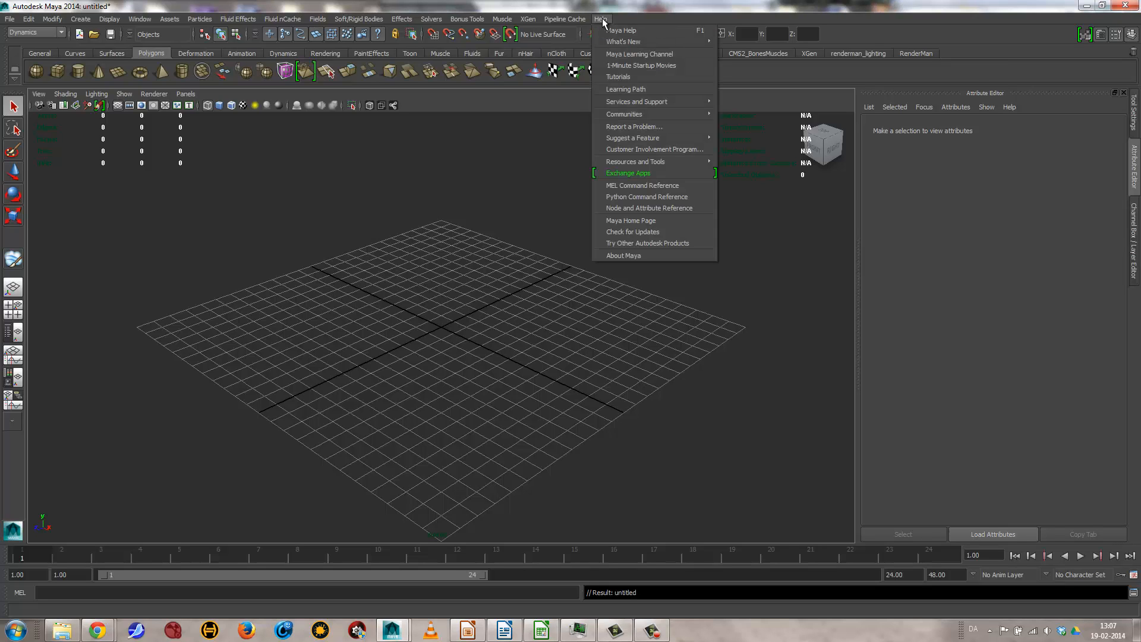
pyautogui.click(611, 77)
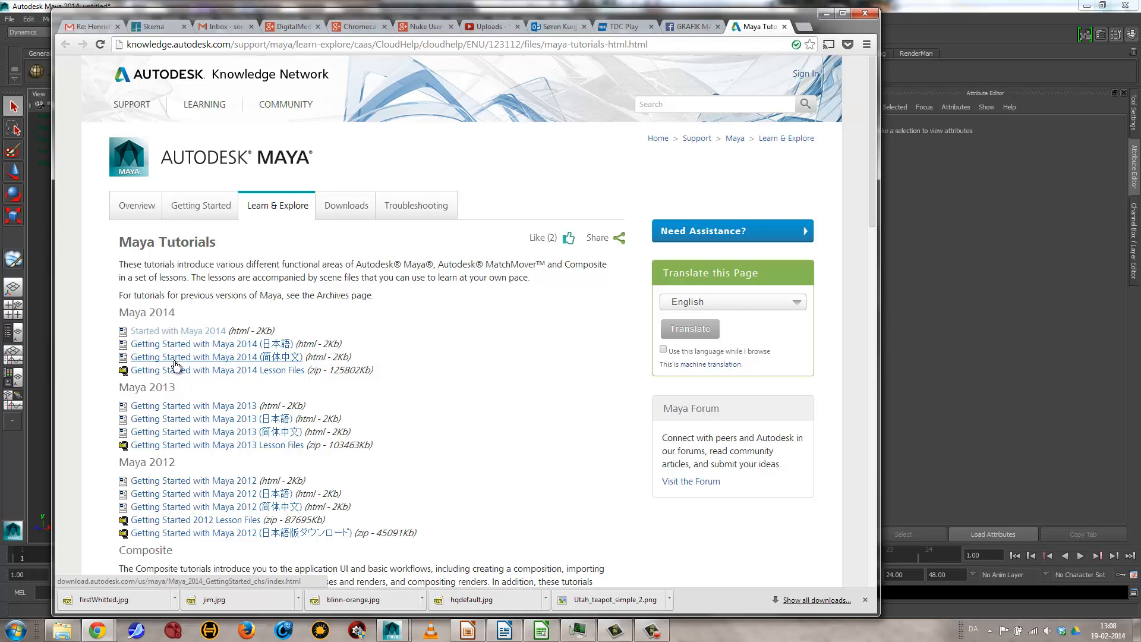
pyautogui.click(158, 333)
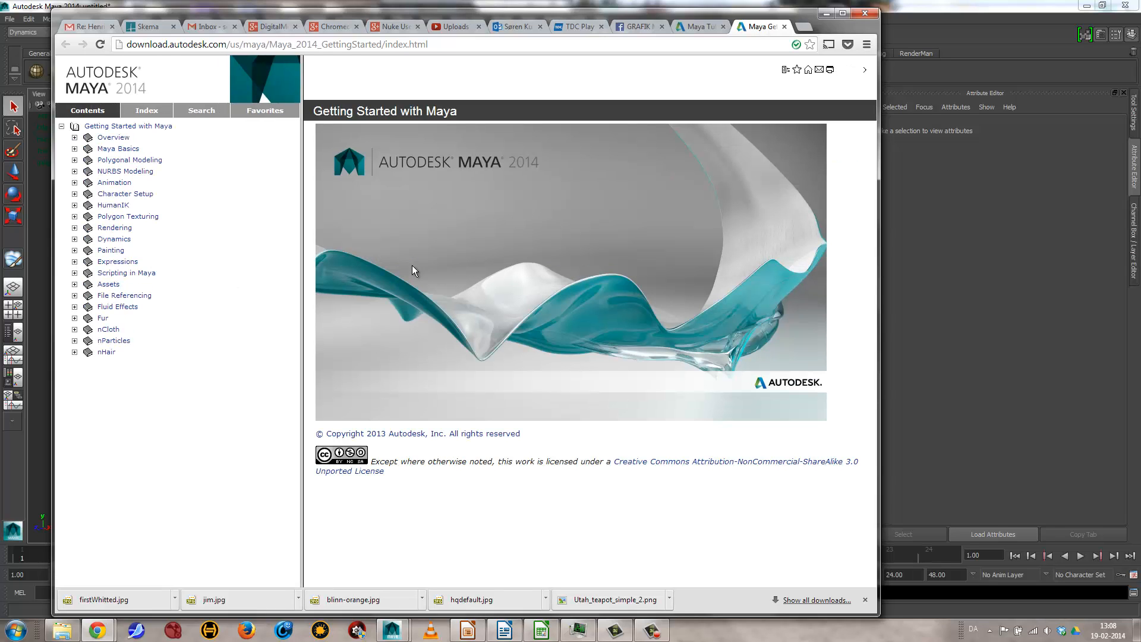
# Open the Introduction of Maya Basics Lesson 2: Creating, manipulating, and viewing objects, and expand the lesson's topic list
pyautogui.click(77, 149)
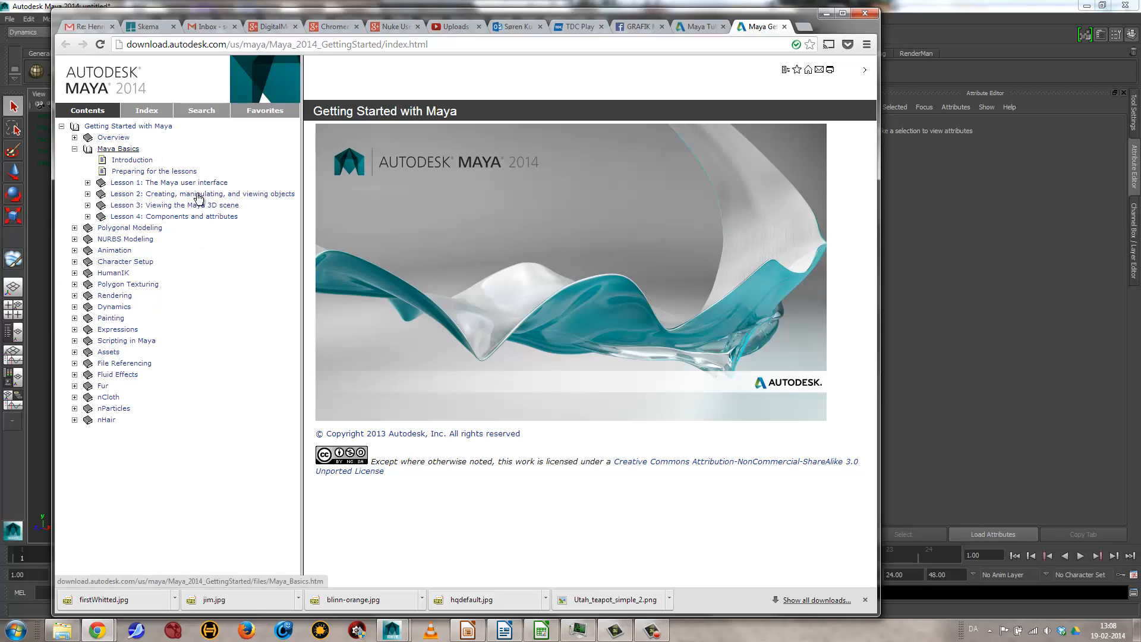
pyautogui.click(153, 197)
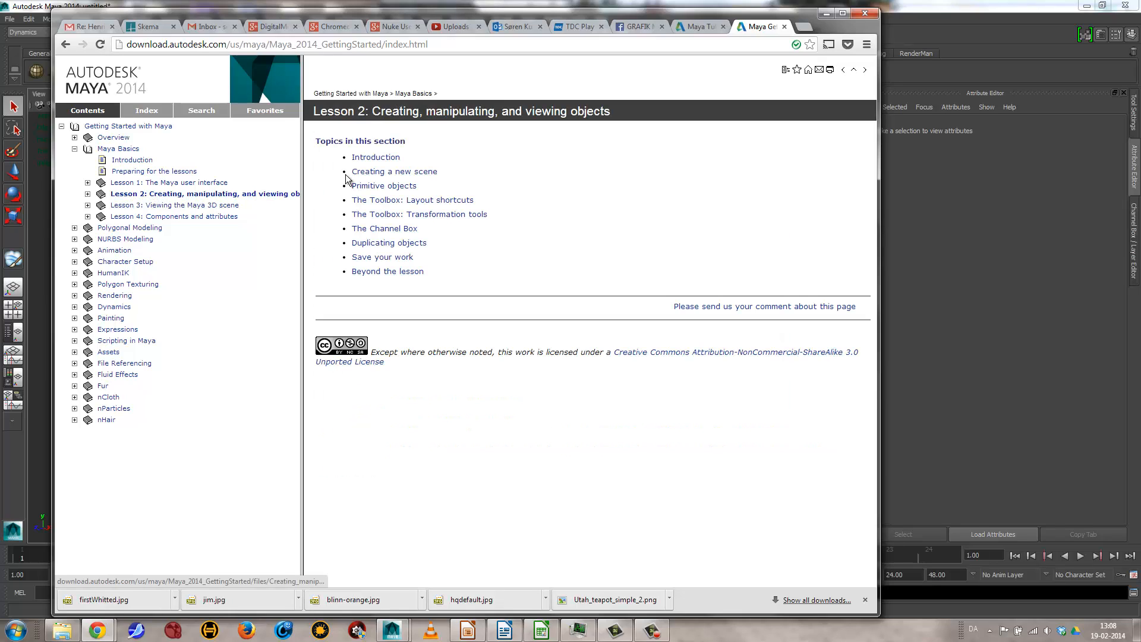
pyautogui.click(364, 159)
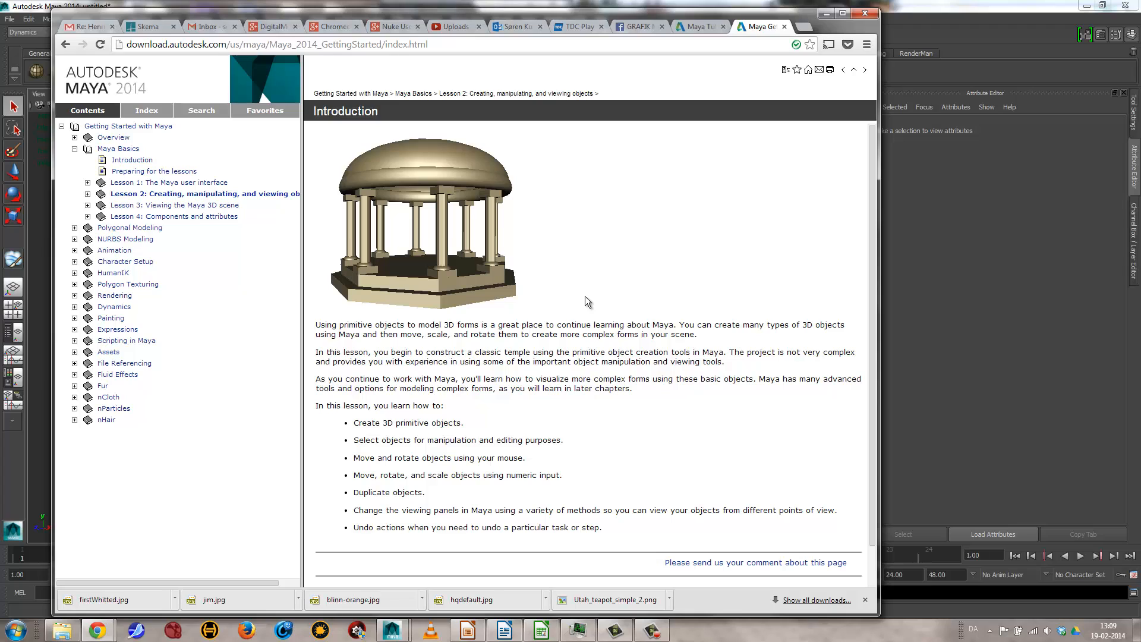
pyautogui.click(88, 194)
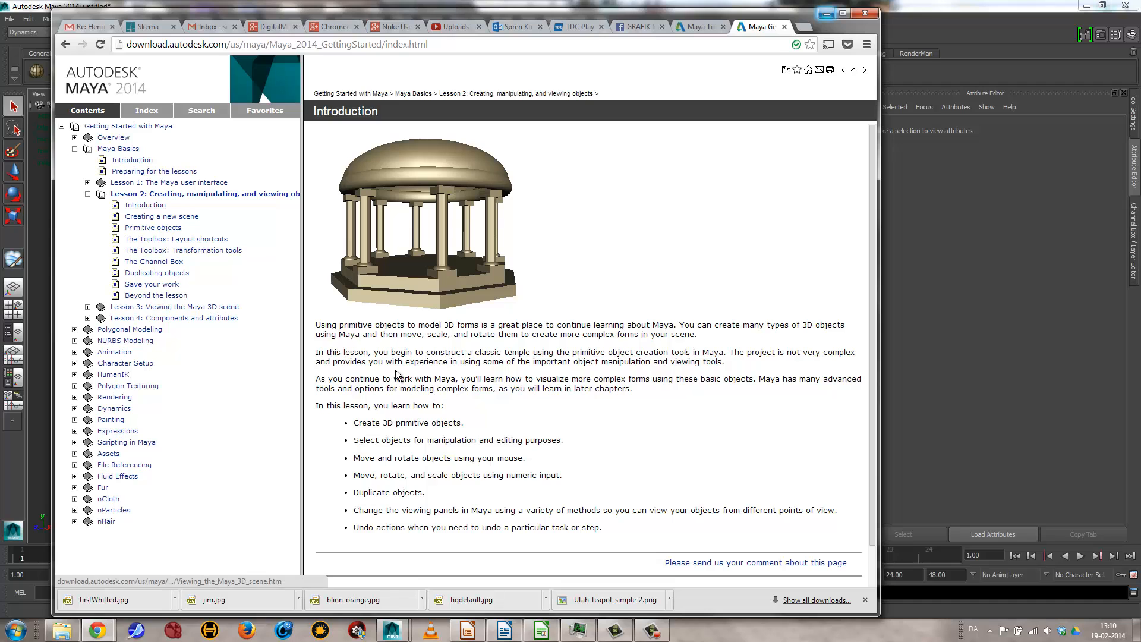
# Switch back to Maya and create a polygon cylinder with the default options at the grid centre
pyautogui.click(827, 13)
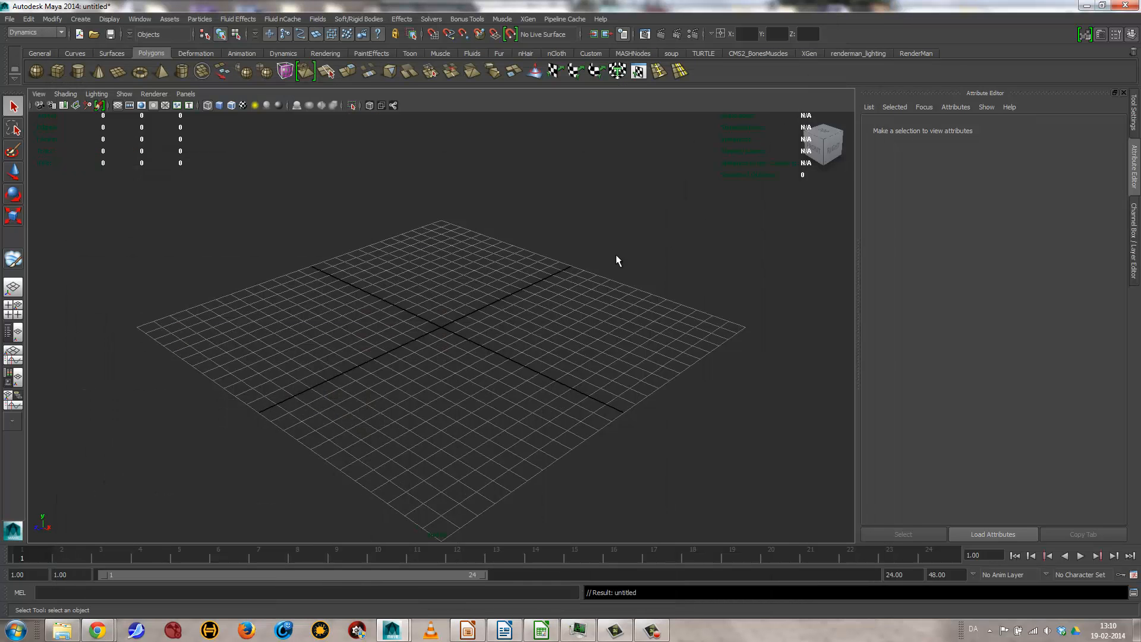
pyautogui.keyDown('alt'); pyautogui.moveTo(366, 289); pyautogui.dragTo(275, 153); pyautogui.keyUp('alt')
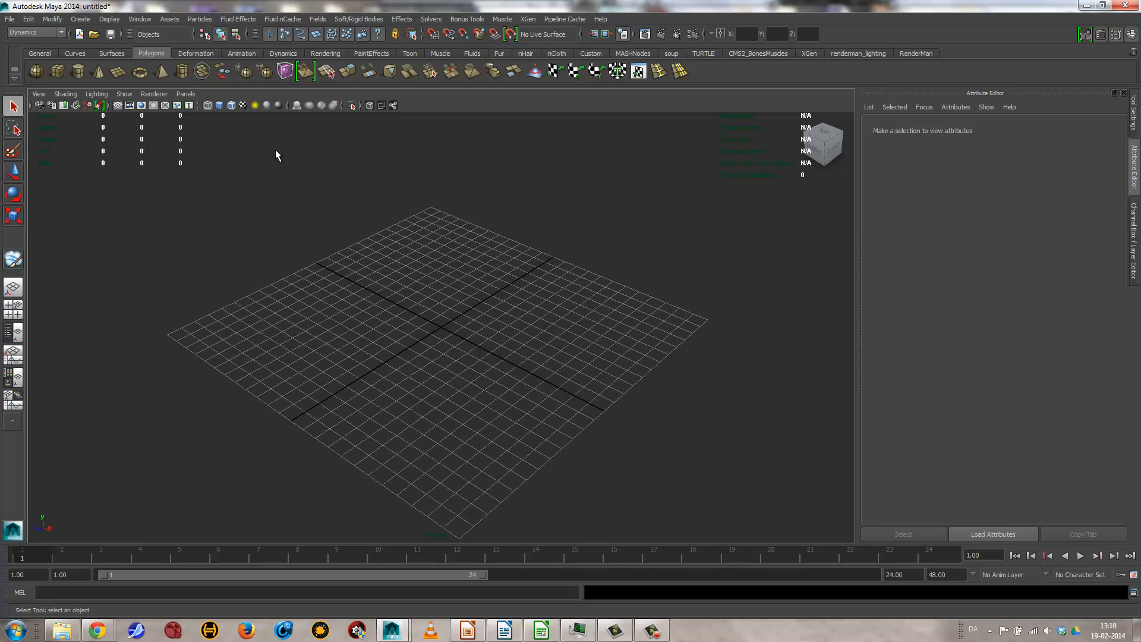
pyautogui.click(94, 22)
pyautogui.moveTo(171, 52)
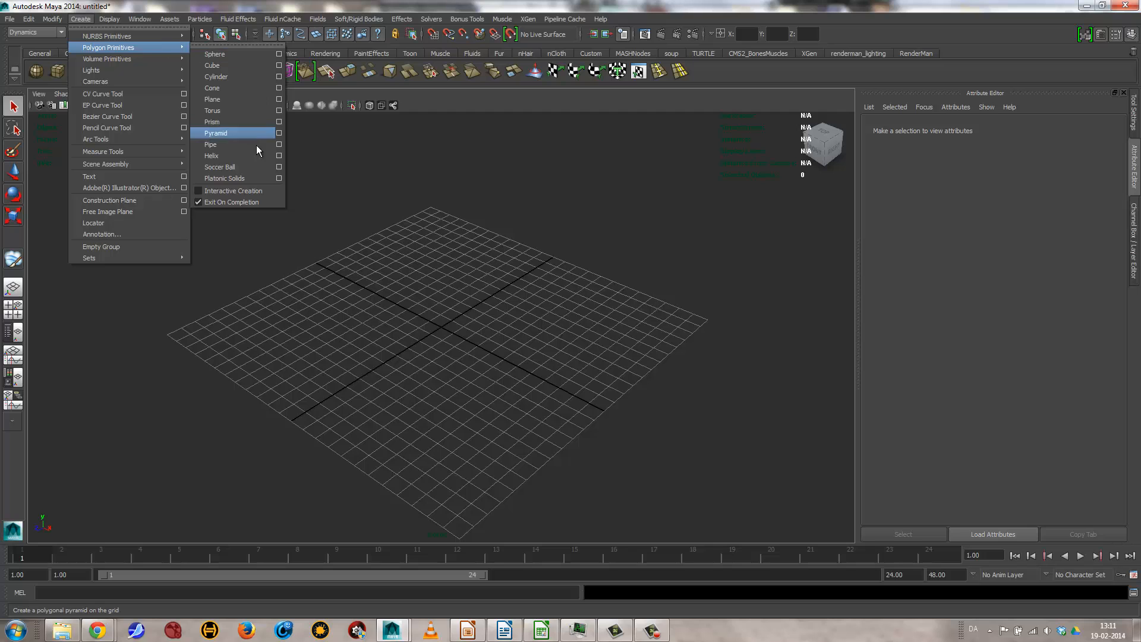
pyautogui.click(218, 76)
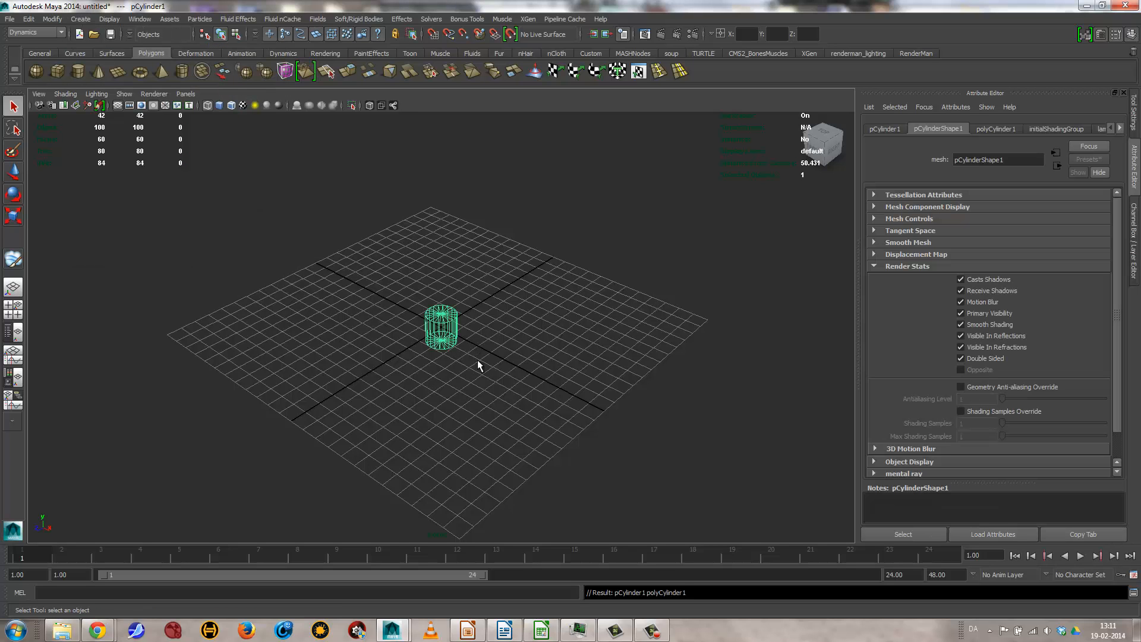
pyautogui.moveTo(479, 359)
pyautogui.keyDown('alt'); pyautogui.mouseDown()
pyautogui.moveTo(497, 372)
pyautogui.moveTo(482, 366)
pyautogui.mouseUp(); pyautogui.keyUp('alt')
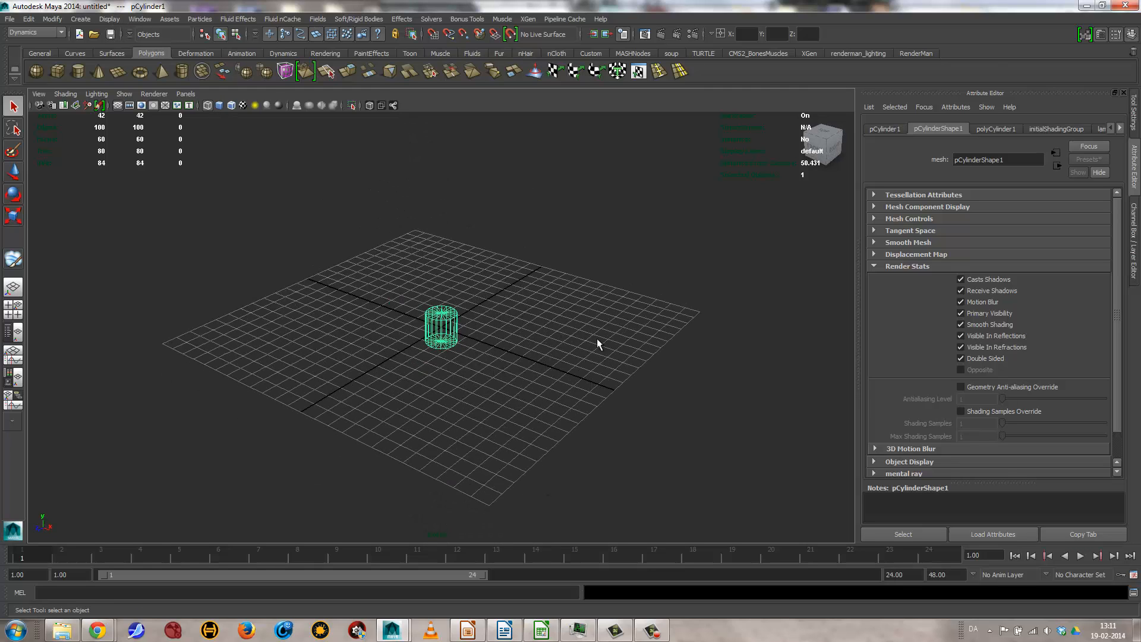
pyautogui.click(89, 19)
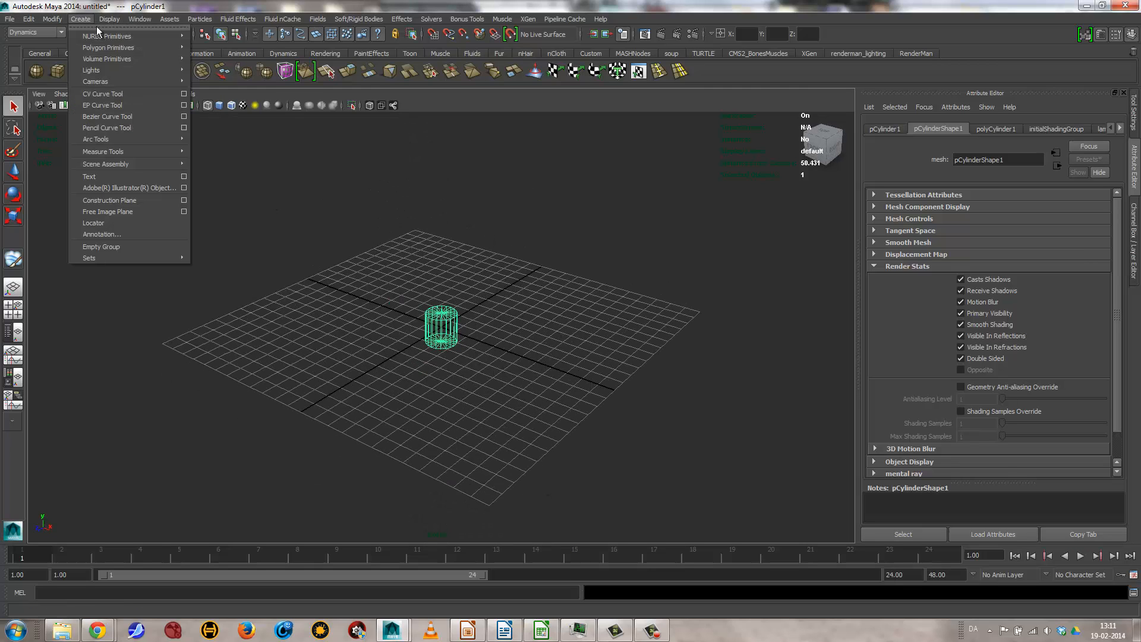
pyautogui.moveTo(125, 52)
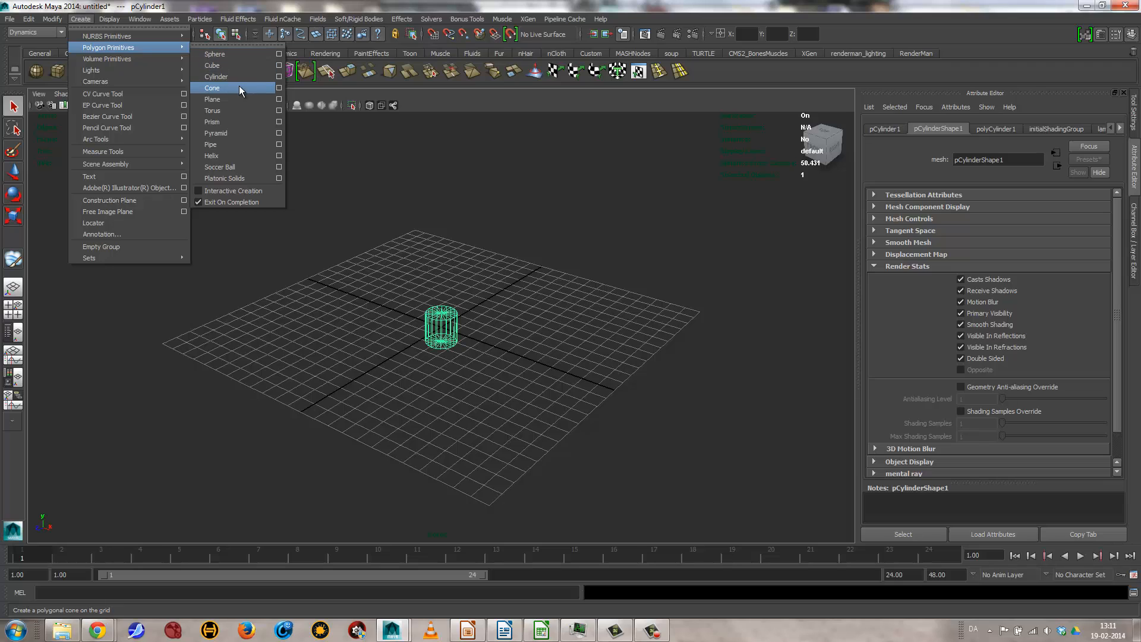
pyautogui.click(280, 77)
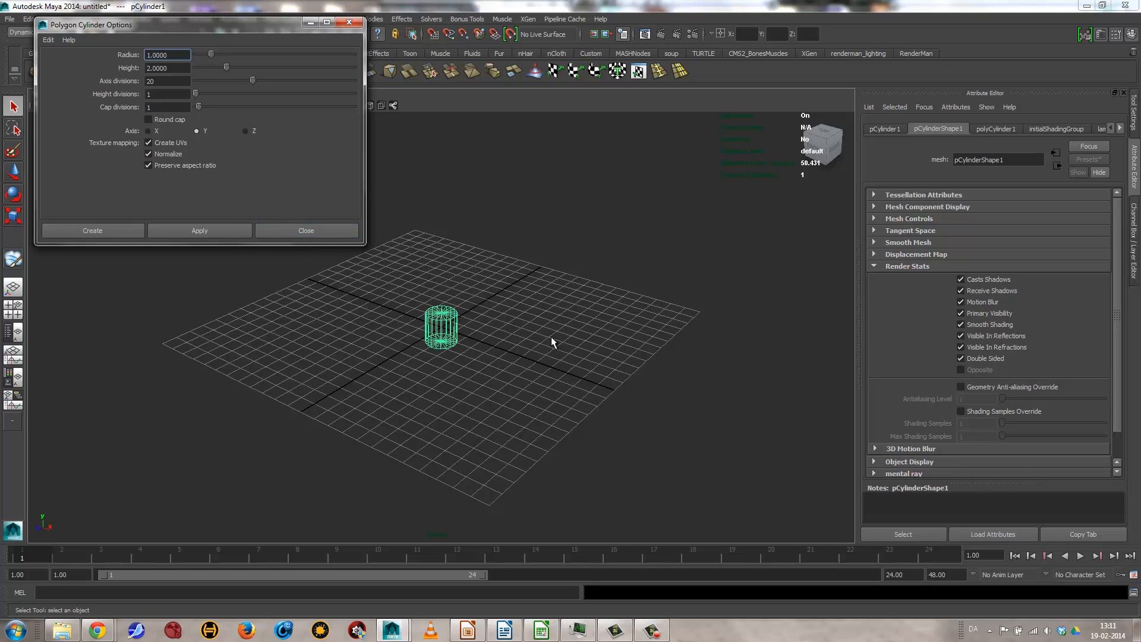
pyautogui.click(269, 230)
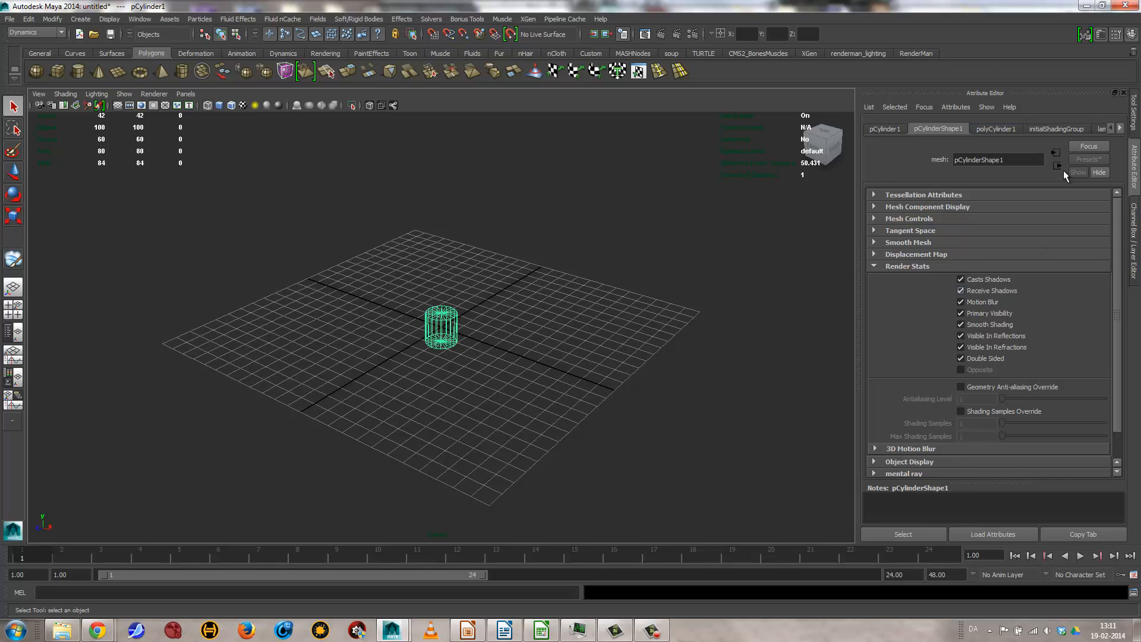
# Set the cylinder's radius to 10, its height to 1 and its axis subdivisions to 8 for an octagonal base
pyautogui.click(990, 130)
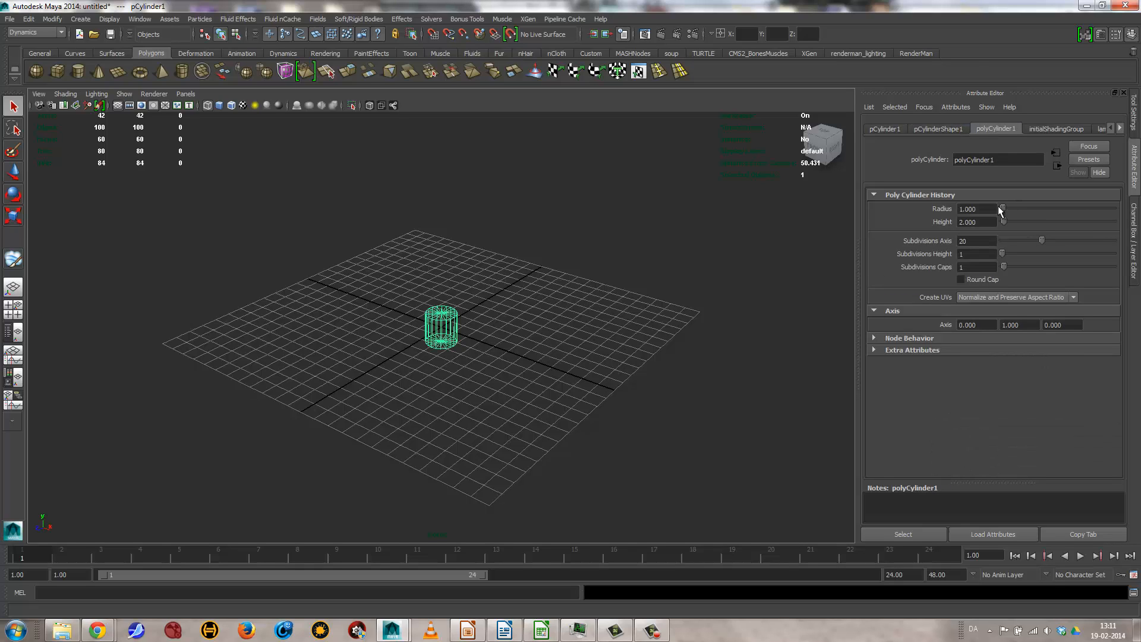
pyautogui.doubleClick(981, 210)
pyautogui.write('10')
pyautogui.press('Tab')
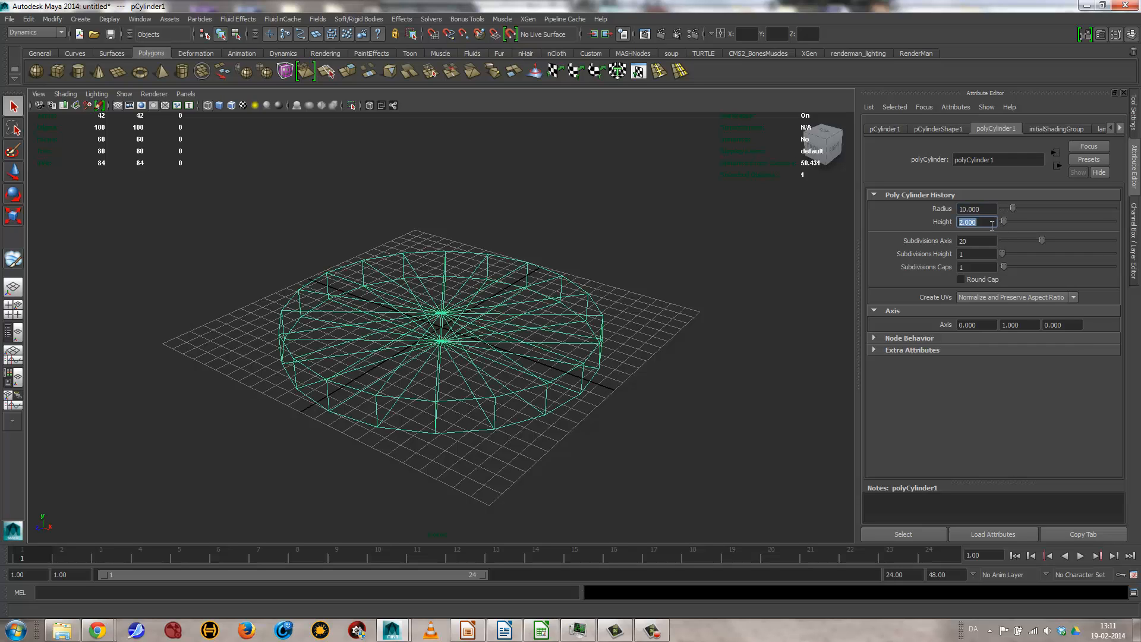
pyautogui.write('1')
pyautogui.press('Tab')
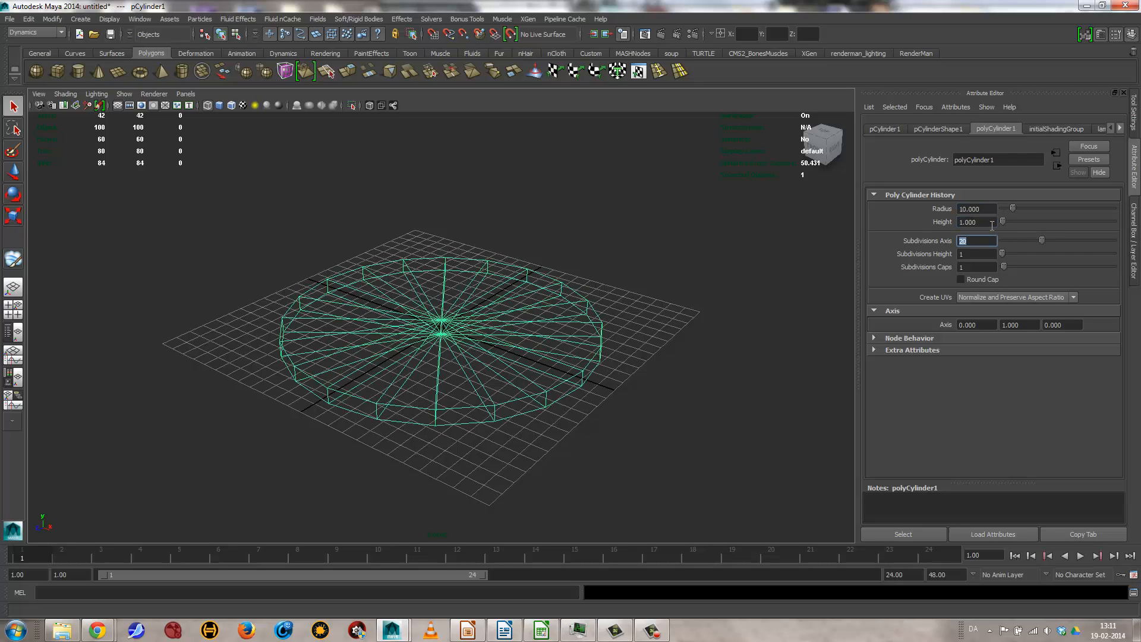
pyautogui.write('8')
pyautogui.press('Tab')
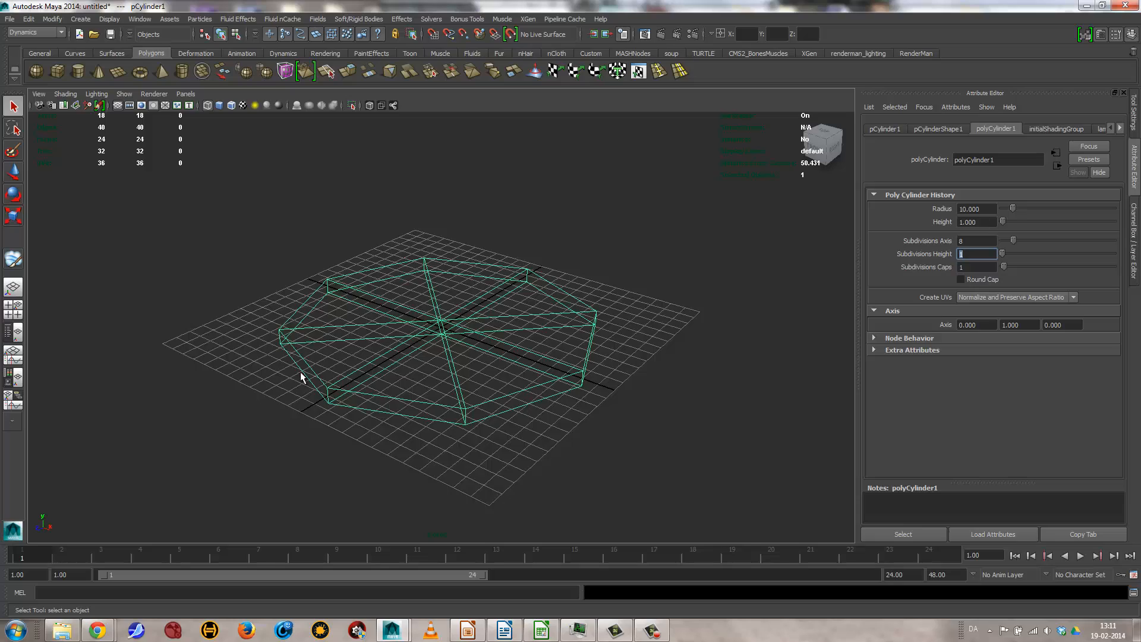
# Show the viewport in shaded display and set the octagonal base's Translate Y to 0.5 so it rests on the grid
pyautogui.moveTo(512, 405)
pyautogui.keyDown('alt'); pyautogui.mouseDown()
pyautogui.moveTo(479, 414)
pyautogui.moveTo(486, 379)
pyautogui.moveTo(487, 461)
pyautogui.moveTo(555, 453)
pyautogui.moveTo(627, 412)
pyautogui.moveTo(616, 395)
pyautogui.moveTo(626, 400)
pyautogui.moveTo(667, 368)
pyautogui.moveTo(664, 382)
pyautogui.mouseUp(); pyautogui.keyUp('alt')
pyautogui.press('5')
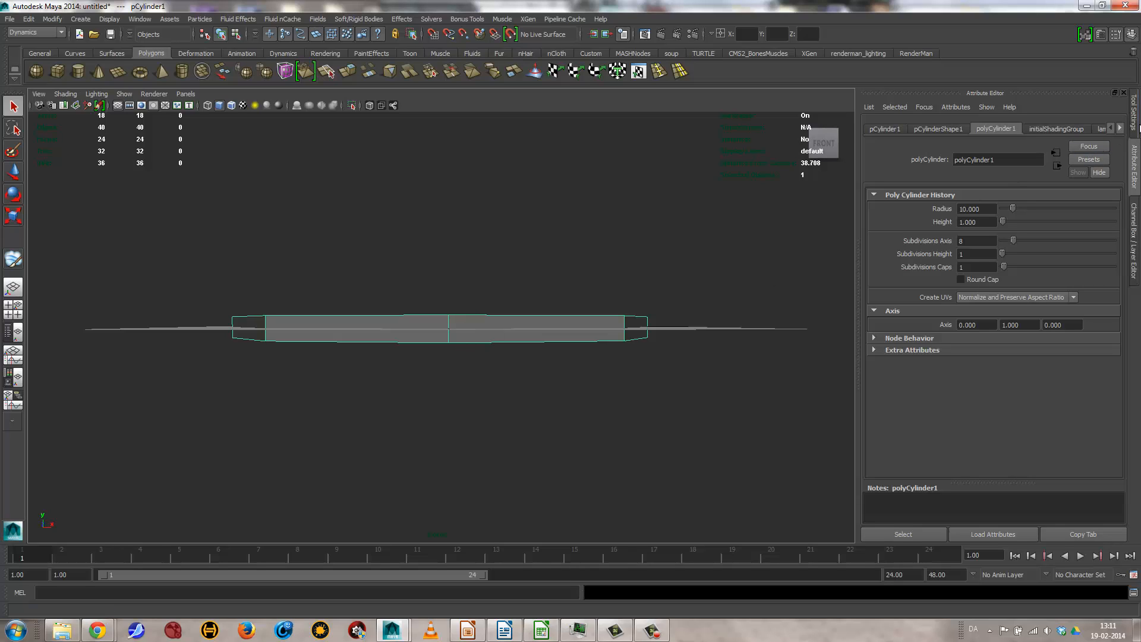
pyautogui.click(880, 132)
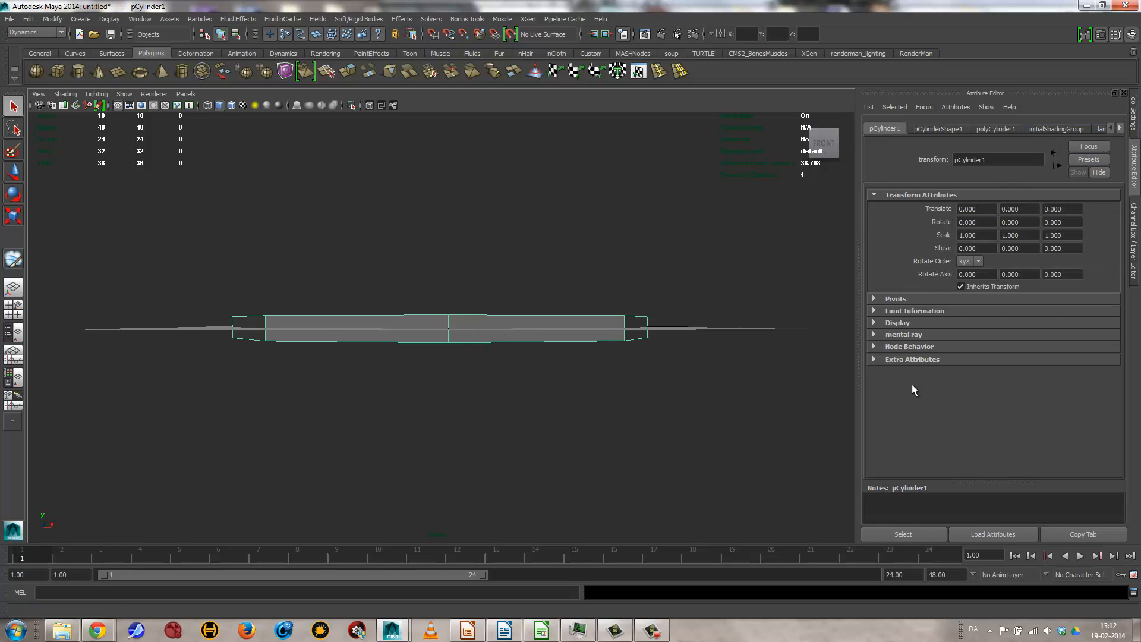
pyautogui.doubleClick(1004, 210)
pyautogui.write('0.5')
pyautogui.press('Return')
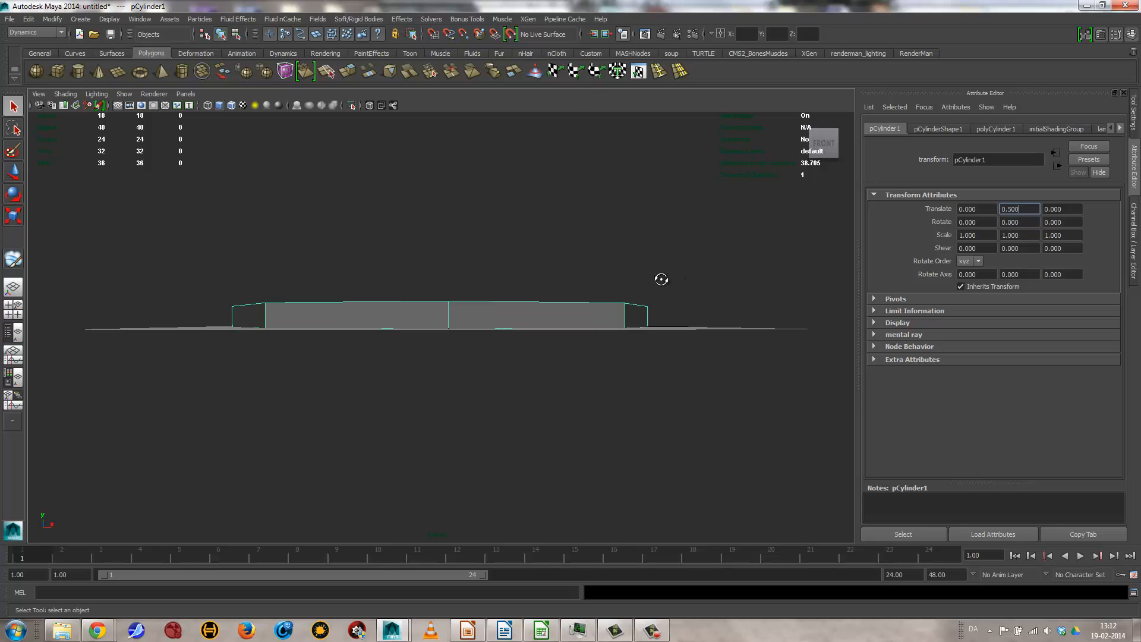
pyautogui.keyDown('alt'); pyautogui.moveTo(660, 278); pyautogui.dragTo(452, 388); pyautogui.keyUp('alt')
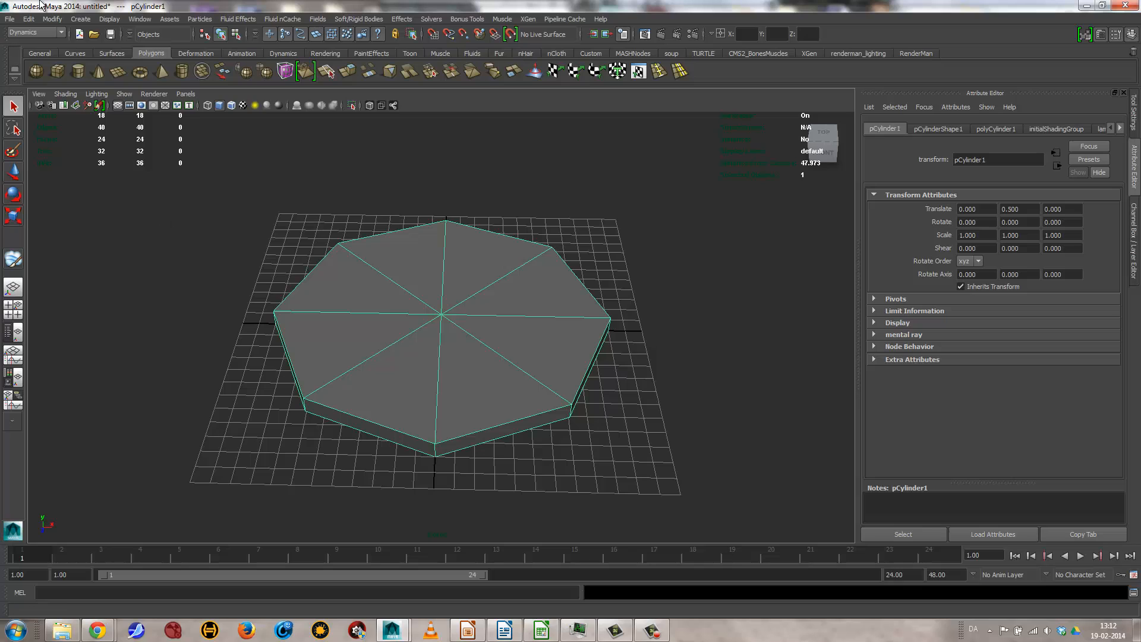
# With the octagonal base selected, open the Duplicate Special options and set the Y translation to 1
pyautogui.click(547, 491)
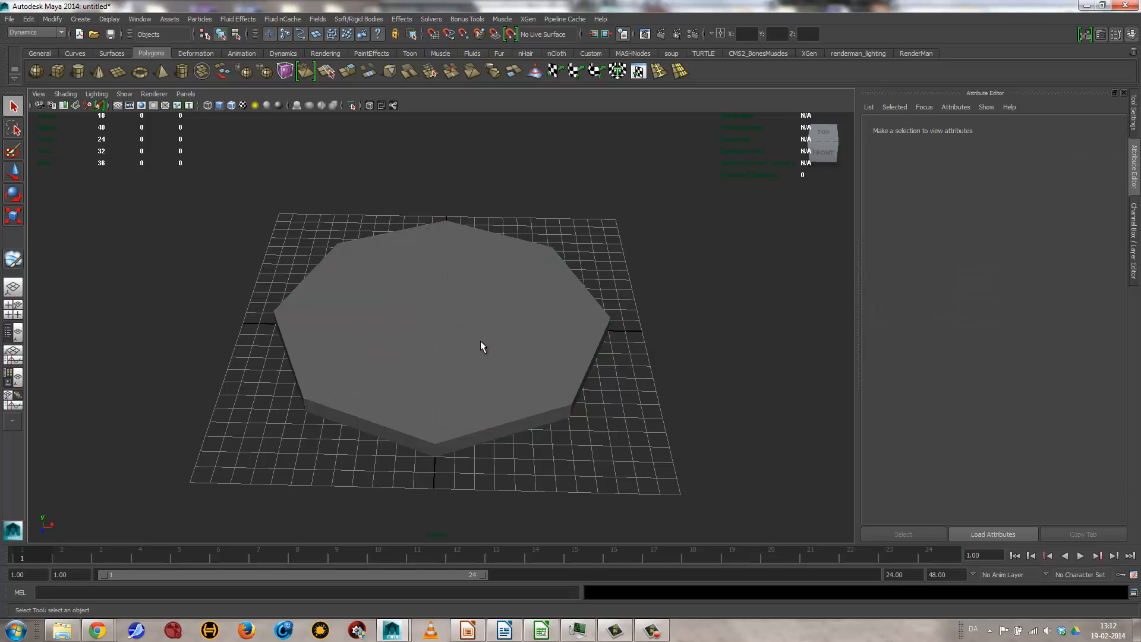
pyautogui.click(479, 347)
pyautogui.click(29, 19)
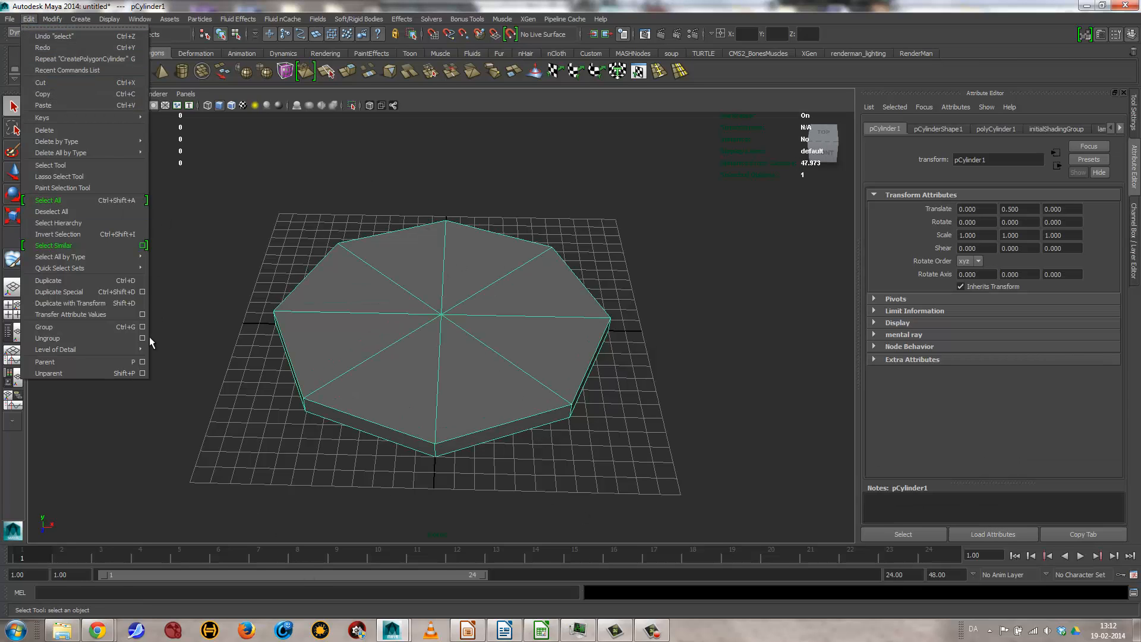
pyautogui.click(142, 292)
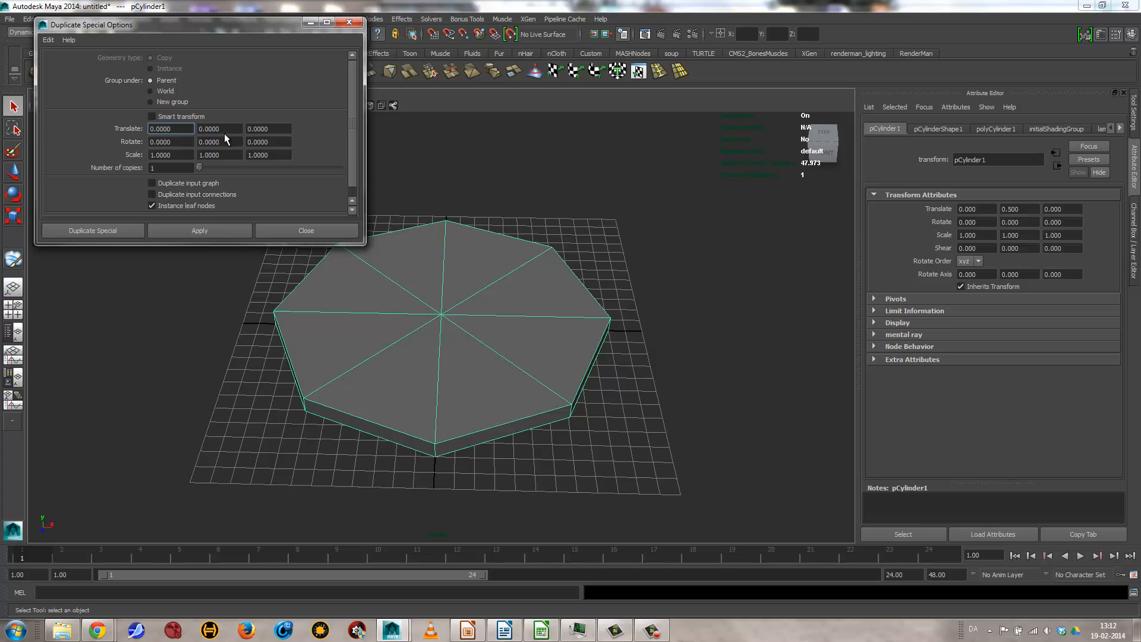
pyautogui.press('Tab')
pyautogui.write('1')
pyautogui.press('Tab')
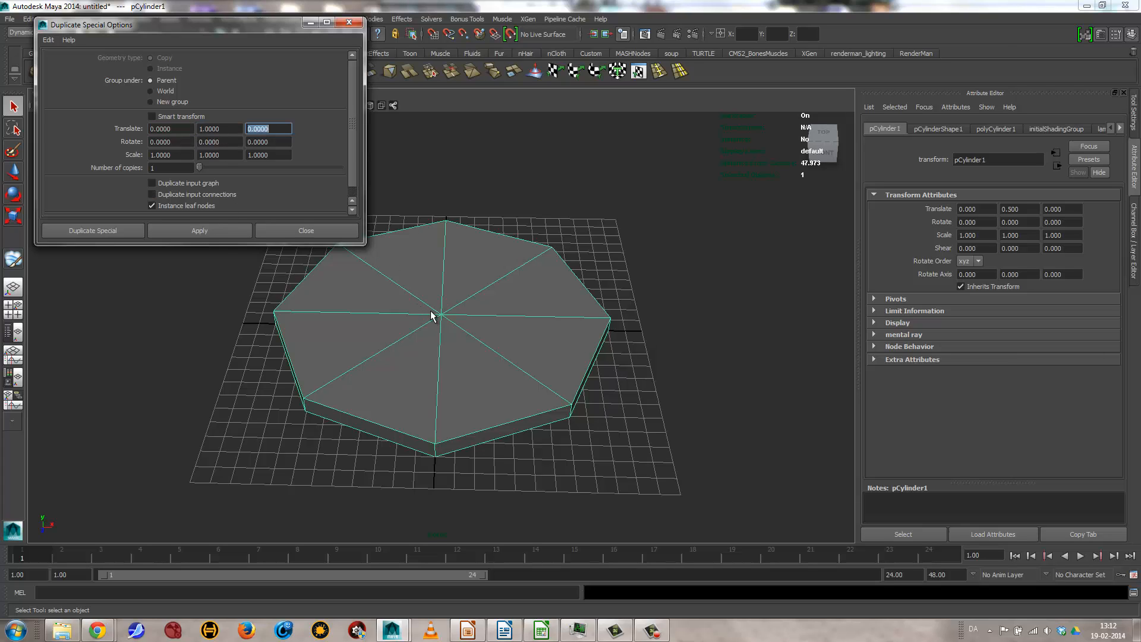
# Set the Duplicate Special scale to 0.8 in X and Z, and create one copy of the base as the upper step
pyautogui.click(185, 154)
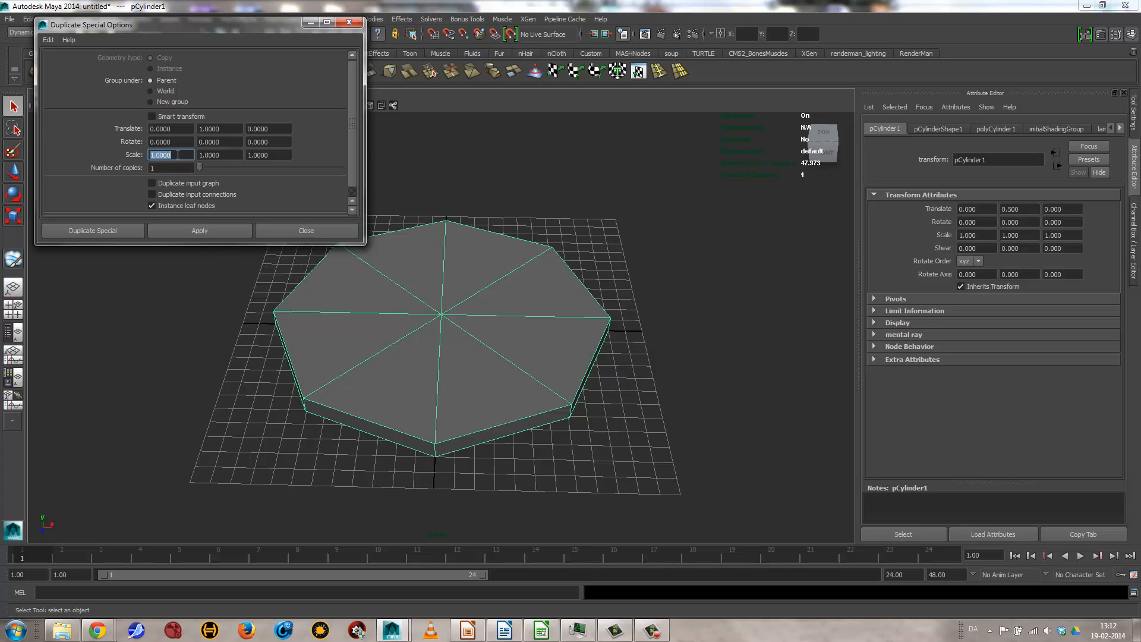
pyautogui.write('.8')
pyautogui.press('Tab')
pyautogui.press('Tab')
pyautogui.write('.')
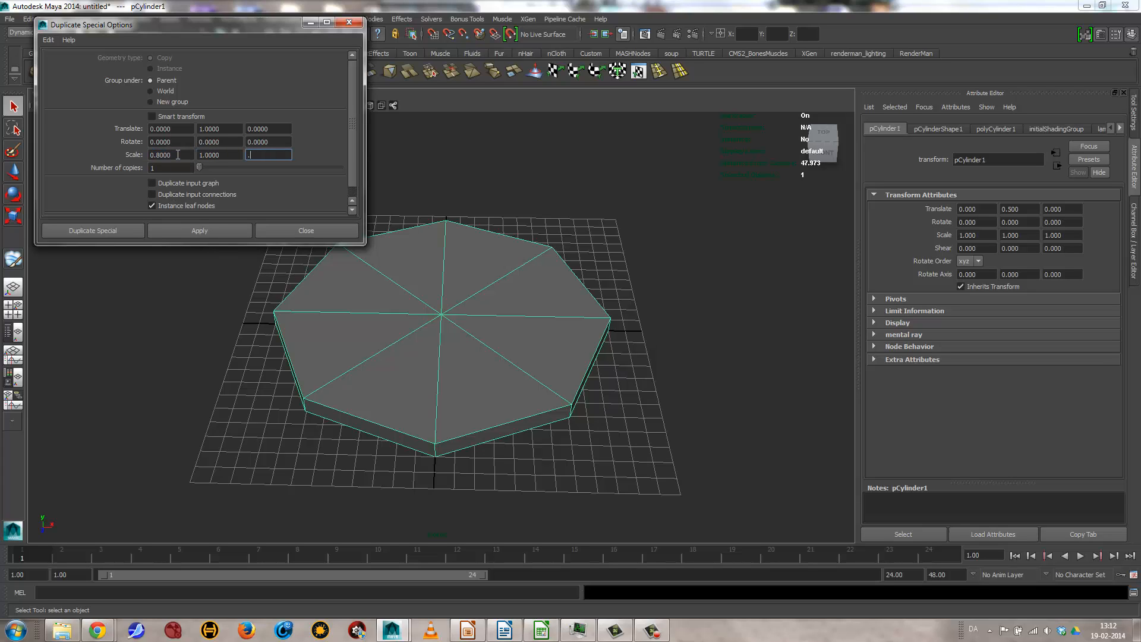
pyautogui.write('8')
pyautogui.press('Tab')
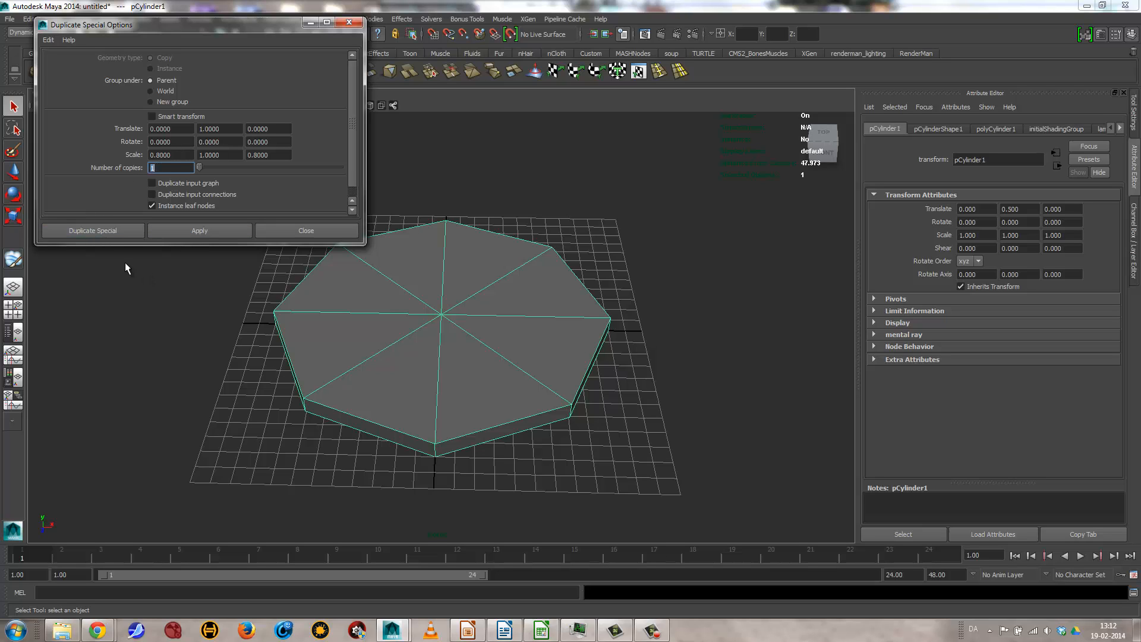
pyautogui.click(116, 230)
# Inspect the stacked octagonal steps, deselect them and turn on wireframe display over the shaded surfaces
pyautogui.keyDown('alt'); pyautogui.moveTo(464, 399); pyautogui.dragTo(598, 465); pyautogui.keyUp('alt')
pyautogui.keyDown('alt'); pyautogui.moveTo(637, 422); pyautogui.dragTo(448, 333); pyautogui.keyUp('alt')
pyautogui.click(651, 351)
pyautogui.click(447, 331)
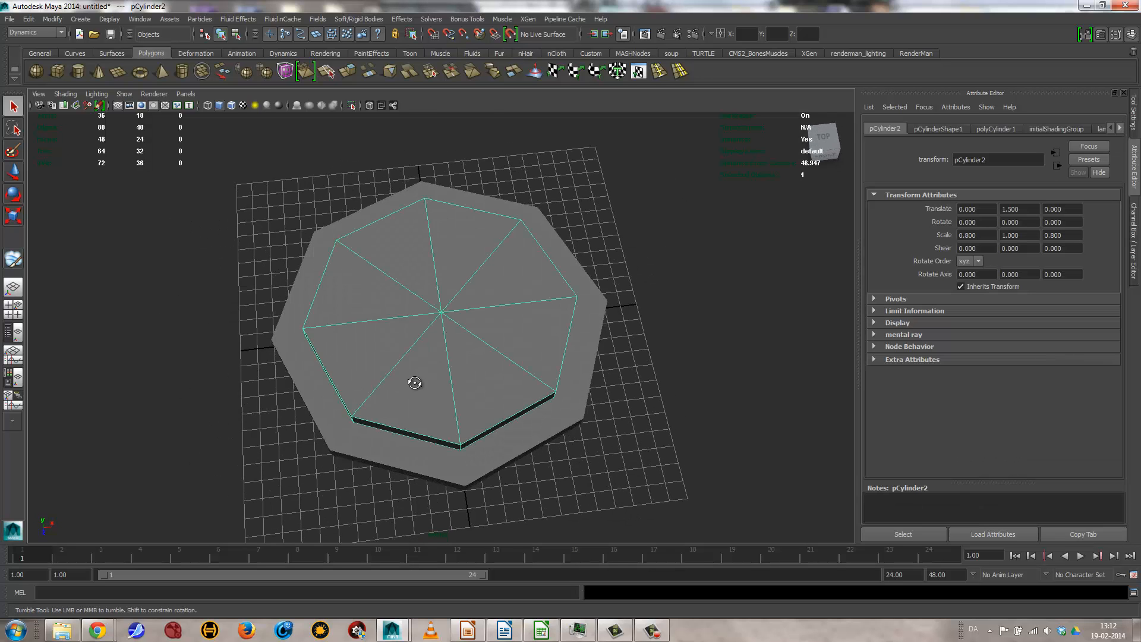
pyautogui.click(604, 400)
pyautogui.moveTo(604, 401)
pyautogui.keyDown('alt'); pyautogui.mouseDown()
pyautogui.moveTo(550, 369)
pyautogui.moveTo(558, 383)
pyautogui.moveTo(470, 376)
pyautogui.mouseUp(); pyautogui.keyUp('alt')
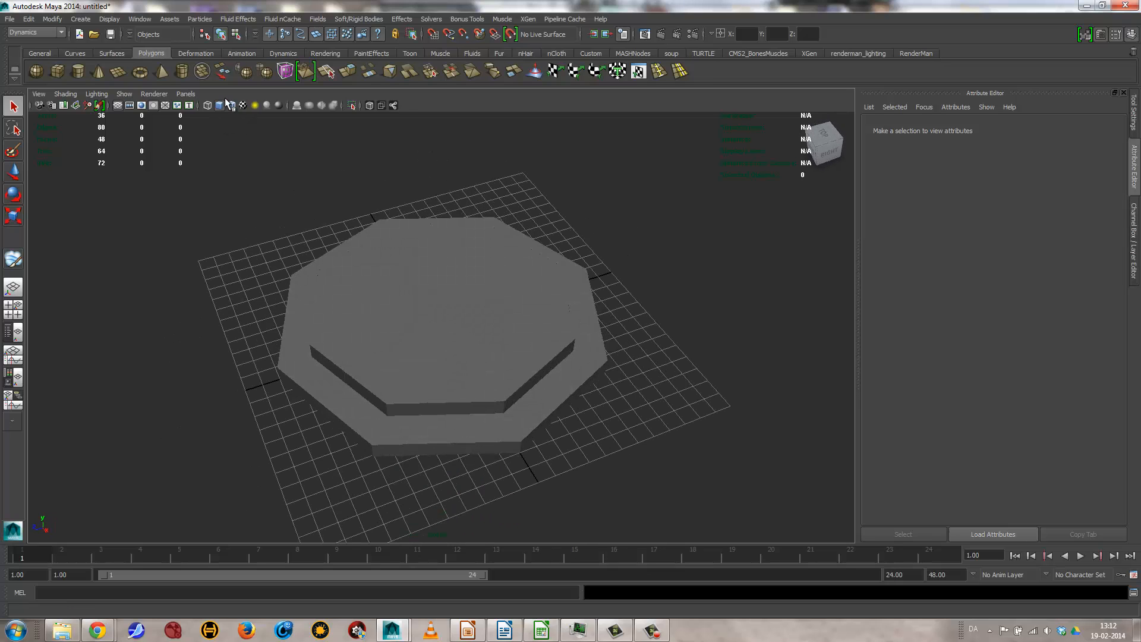
pyautogui.click(231, 106)
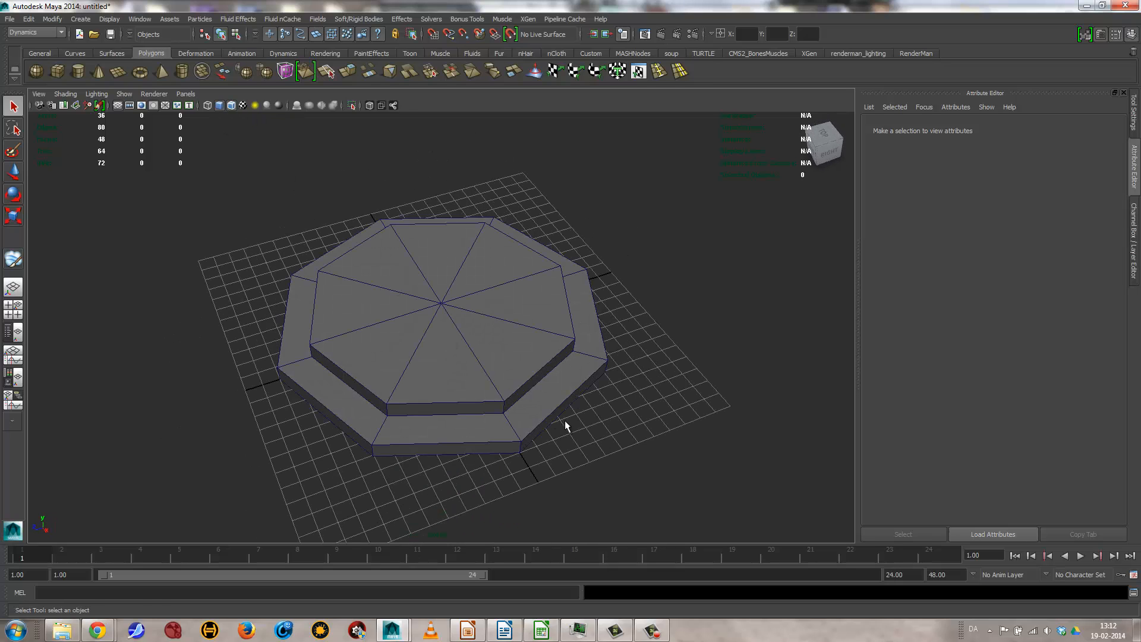
pyautogui.moveTo(565, 423)
pyautogui.keyDown('alt'); pyautogui.mouseDown()
pyautogui.moveTo(576, 444)
pyautogui.moveTo(567, 367)
pyautogui.moveTo(553, 446)
pyautogui.mouseUp(); pyautogui.keyUp('alt')
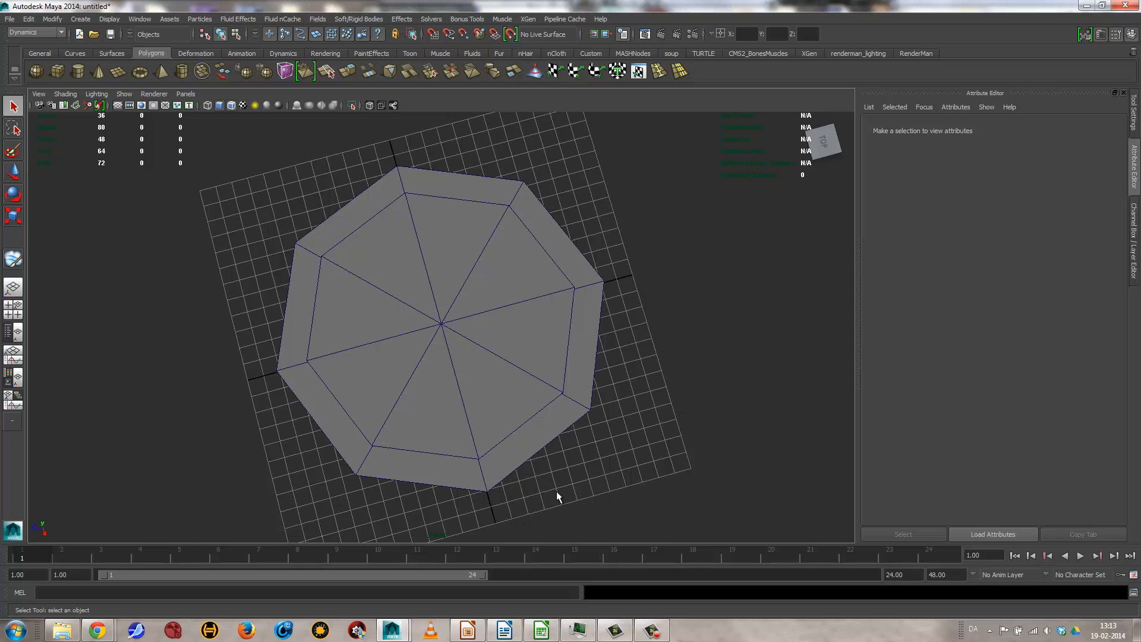
# Select both octagonal steps and rotate them together about 21.5 degrees around the Y axis, roughly squaring their sides with the grid
pyautogui.moveTo(556, 491)
pyautogui.keyDown('alt'); pyautogui.mouseDown()
pyautogui.moveTo(543, 469)
pyautogui.moveTo(558, 482)
pyautogui.mouseUp(); pyautogui.keyUp('alt')
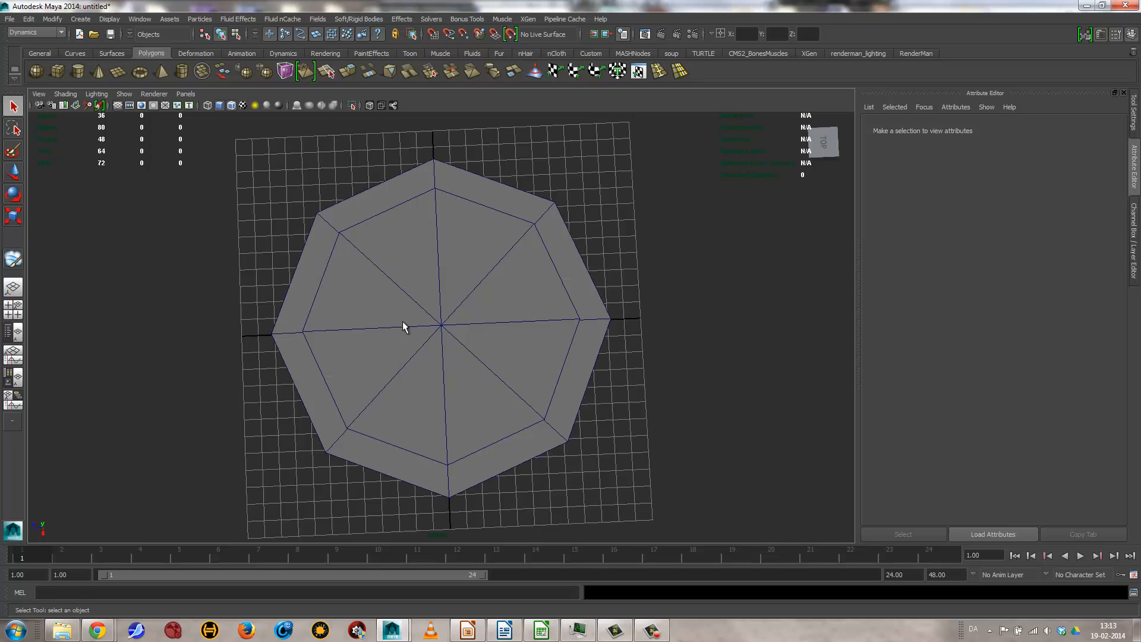
pyautogui.click(494, 385)
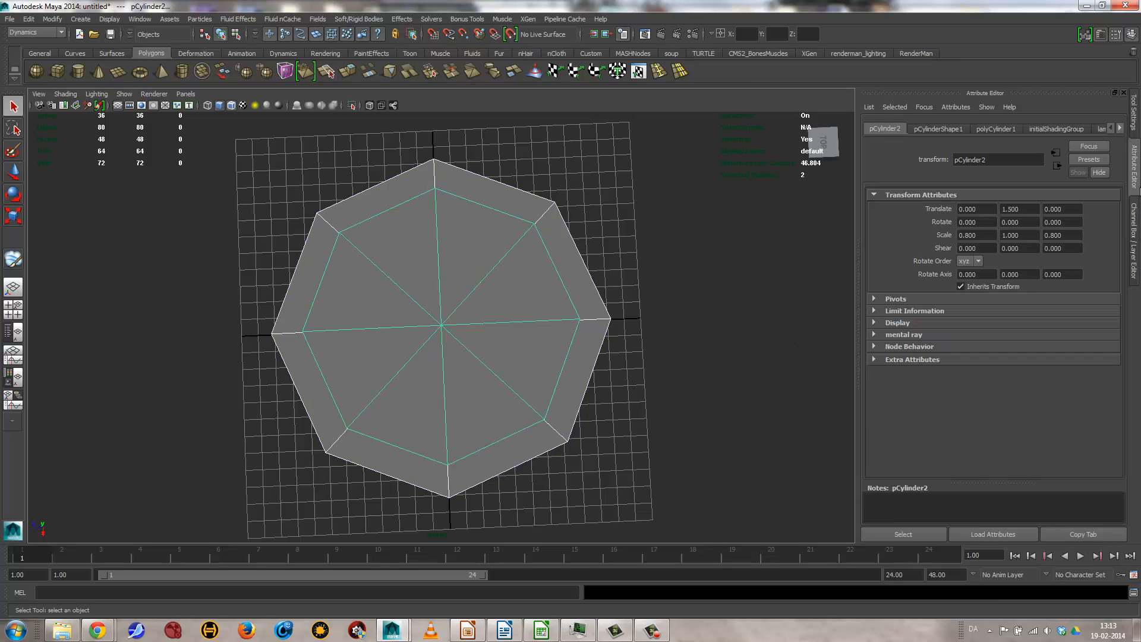
pyautogui.click(1134, 260)
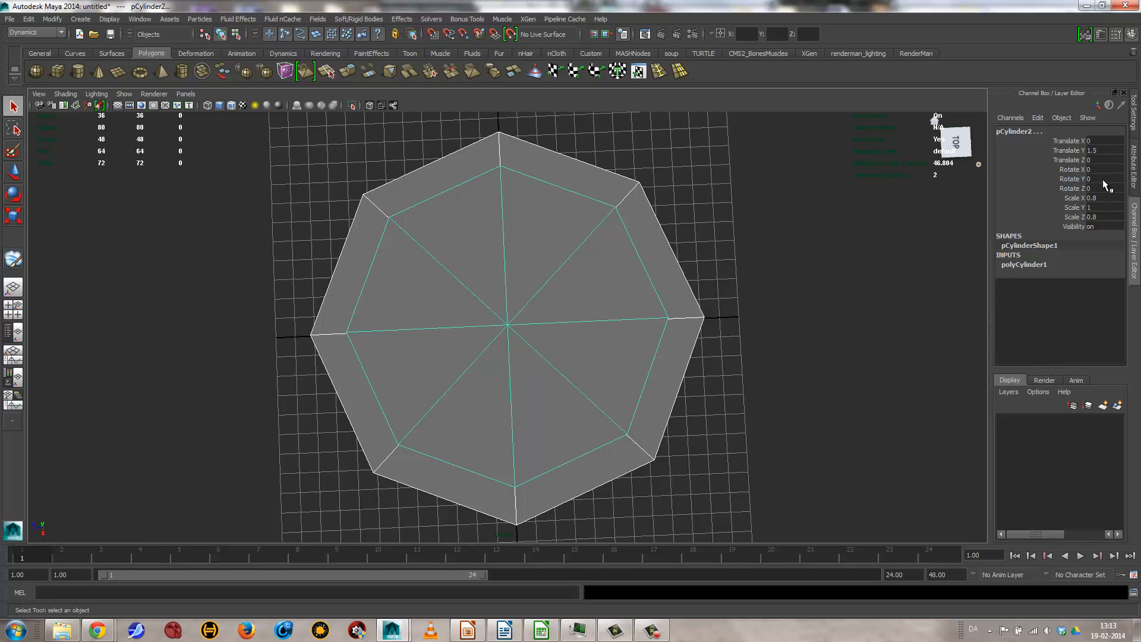
pyautogui.click(14, 196)
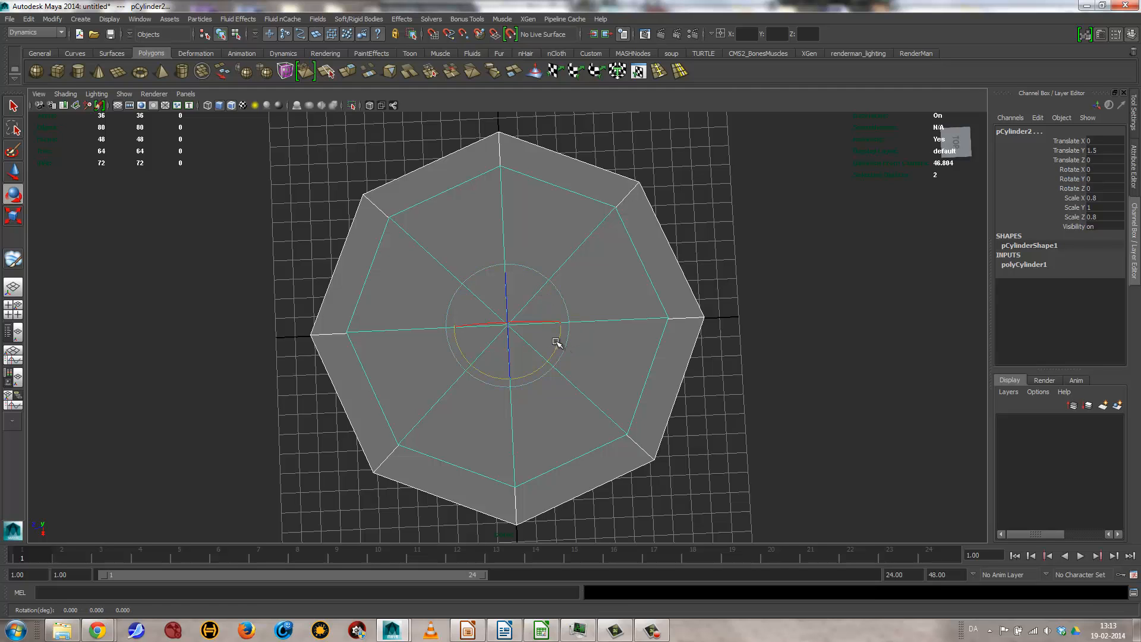
pyautogui.moveTo(555, 338); pyautogui.dragTo(563, 327)
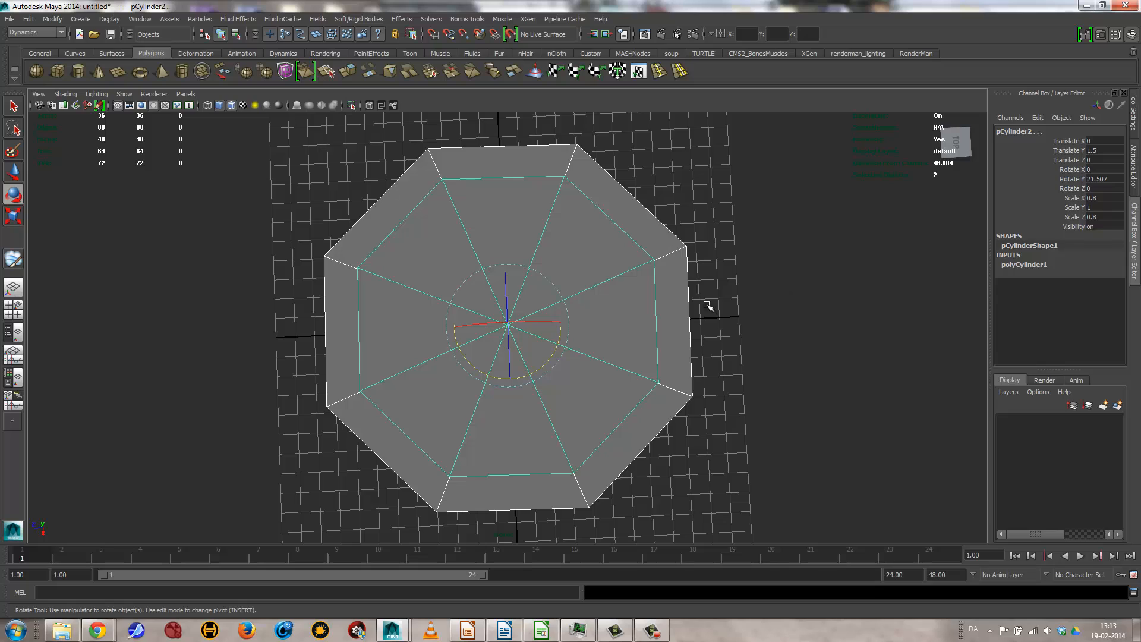
# In the top view, fine-tune the rotation of both octagonal steps to about 22.44 degrees around Y against the grid lines
pyautogui.press('space')
pyautogui.moveTo(654, 301); pyautogui.dragTo(619, 300)
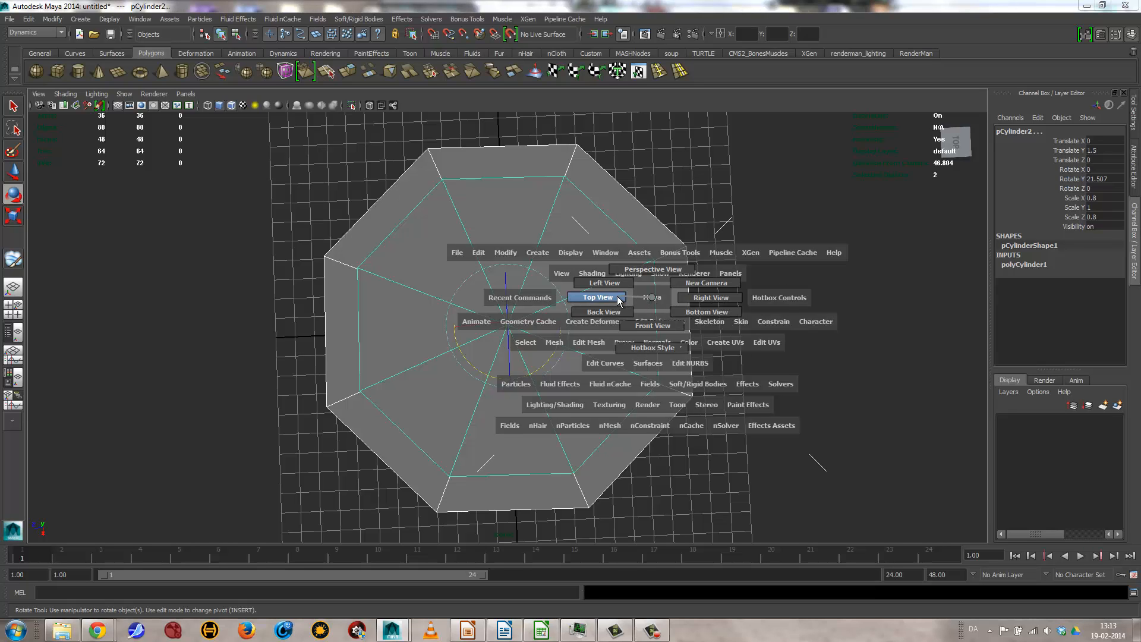
pyautogui.moveTo(618, 300); pyautogui.dragTo(620, 301)
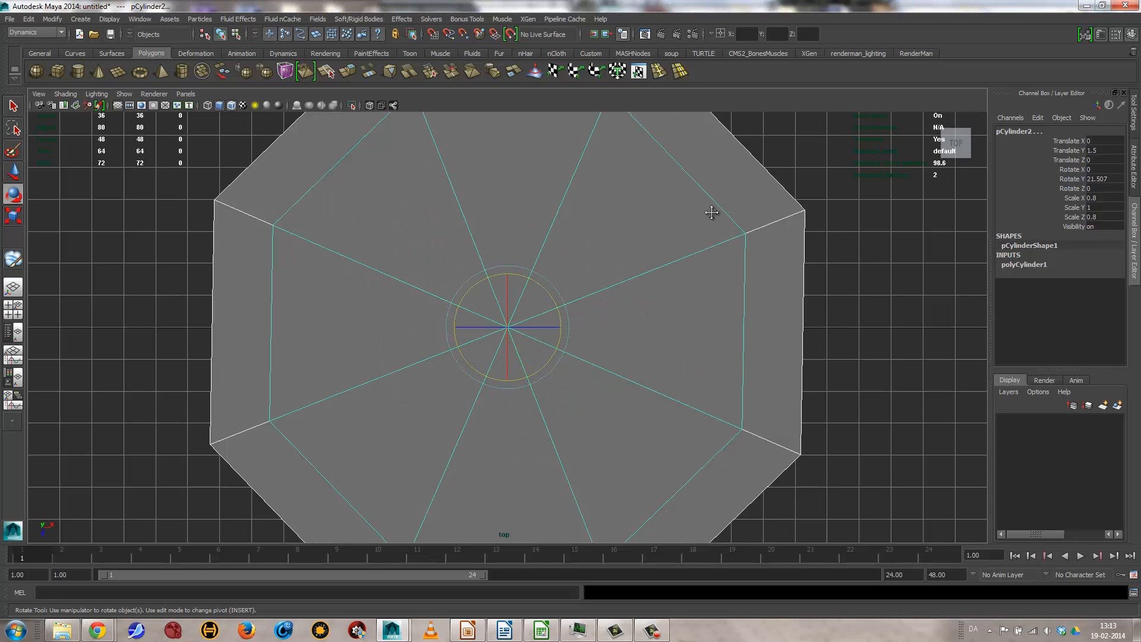
pyautogui.keyDown('alt'); pyautogui.moveTo(713, 212); pyautogui.dragTo(706, 355, button='middle'); pyautogui.keyUp('alt')
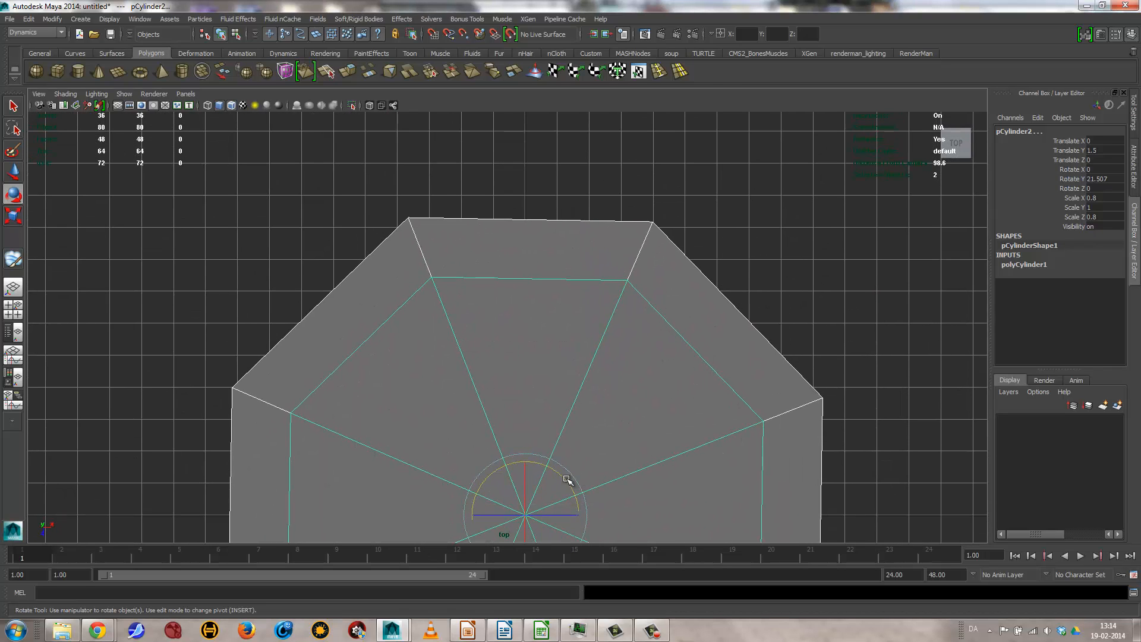
pyautogui.moveTo(566, 479); pyautogui.dragTo(565, 480)
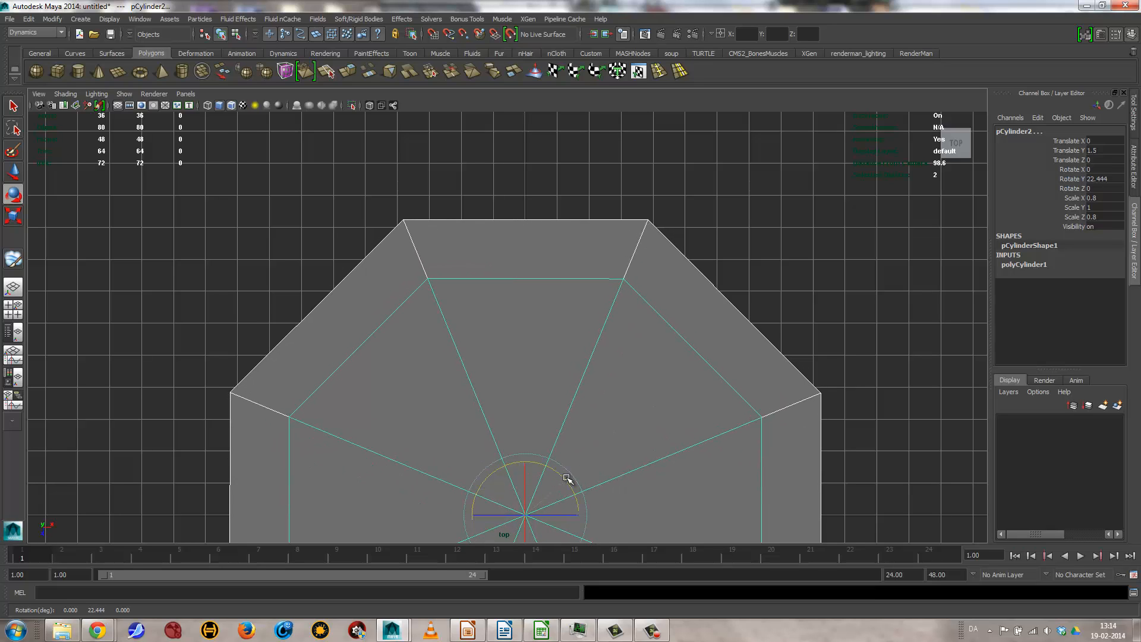
# Set Rotate Y to exactly 22.5 for both octagonal steps and deselect them
pyautogui.doubleClick(1106, 179)
pyautogui.write('22.444')
pyautogui.press('Tab')
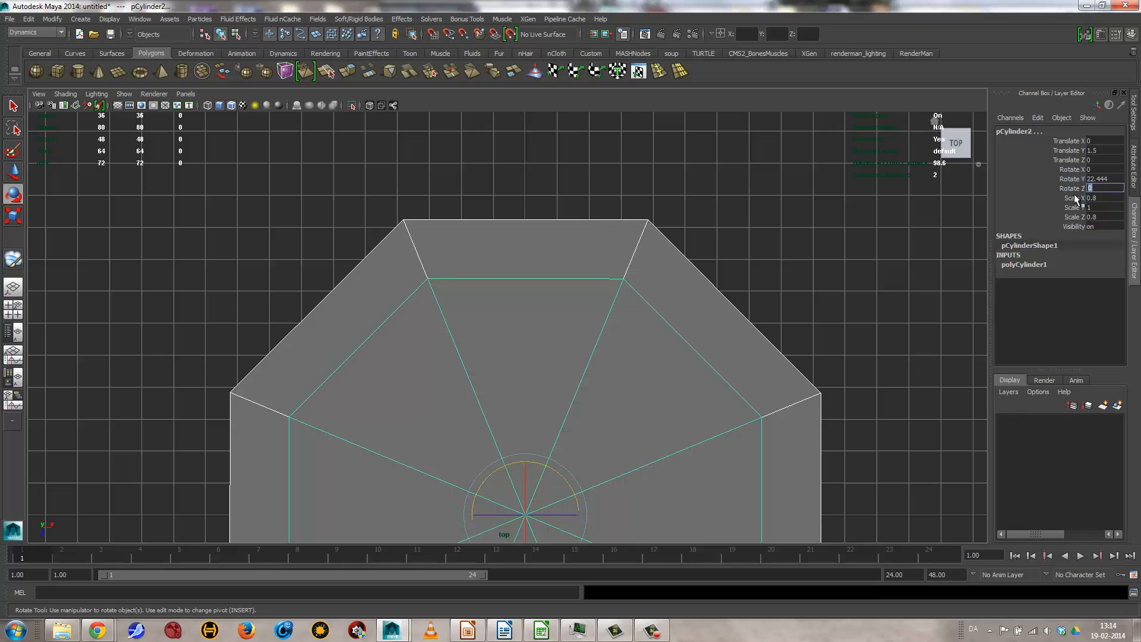
pyautogui.click(1116, 180)
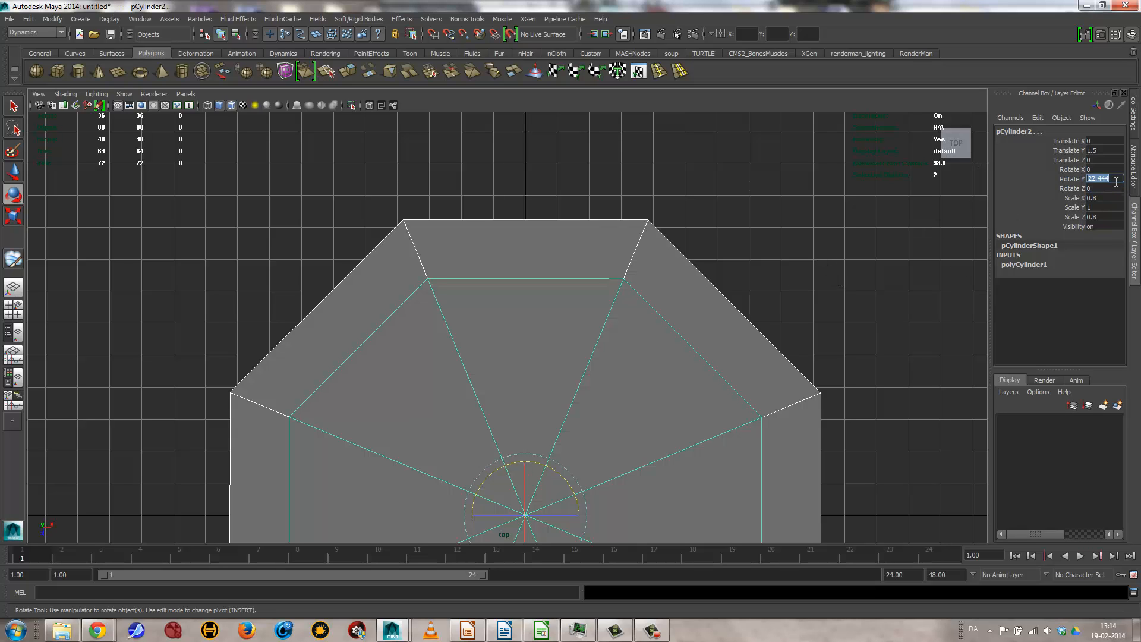
pyautogui.write('22.5')
pyautogui.press('Return')
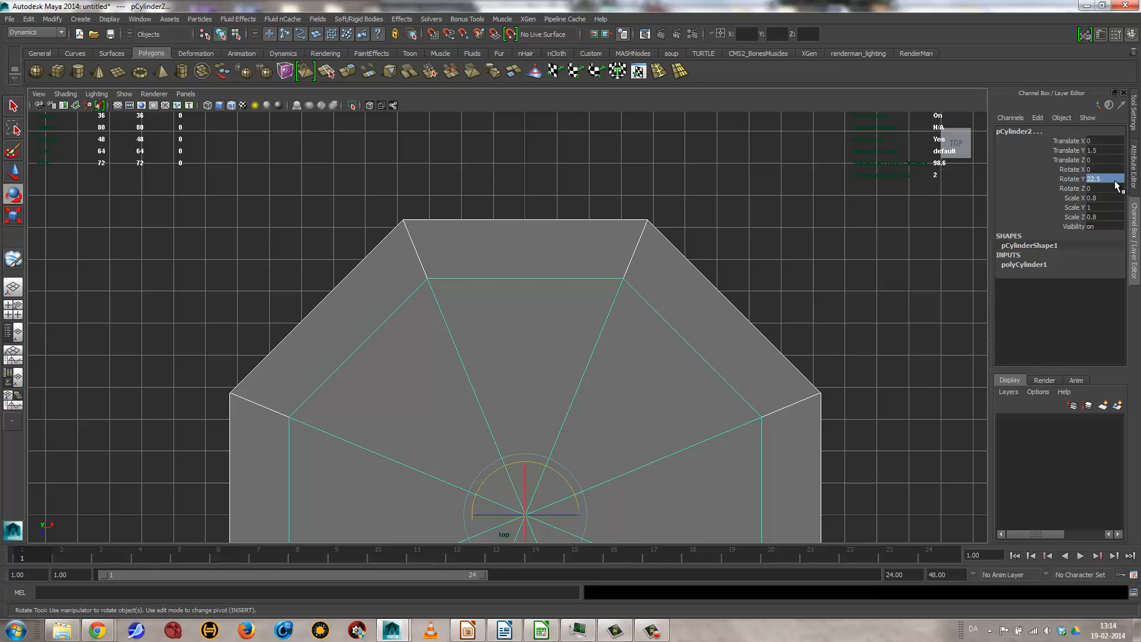
pyautogui.click(834, 269)
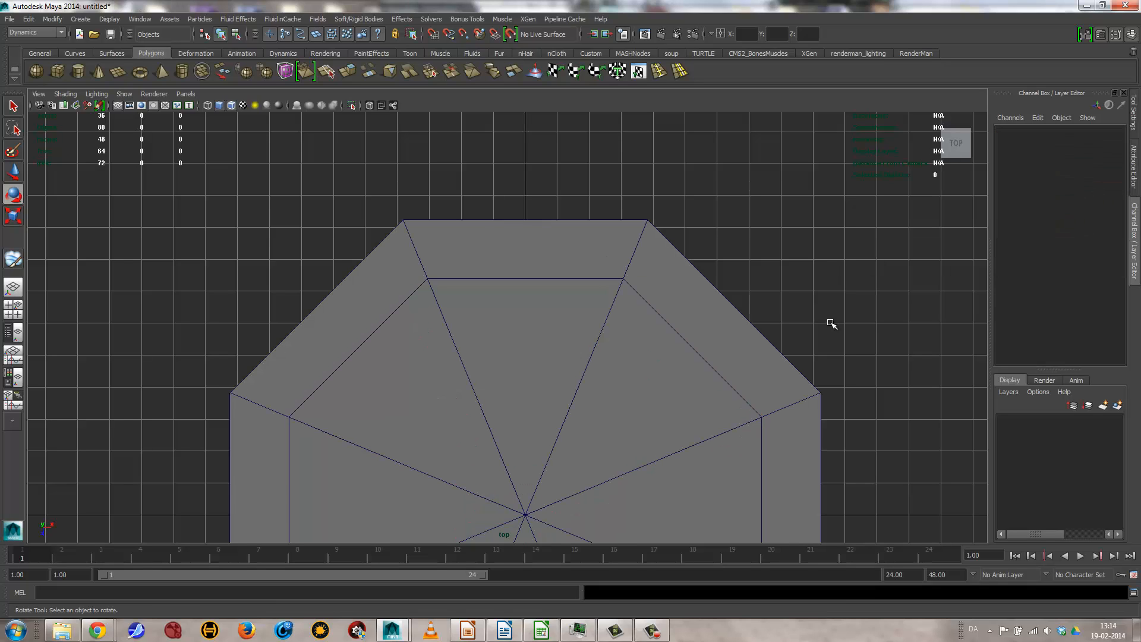
# Return to the perspective view, inspect the rotated octagonal steps from a low angle and leave nothing selected
pyautogui.click(498, 256)
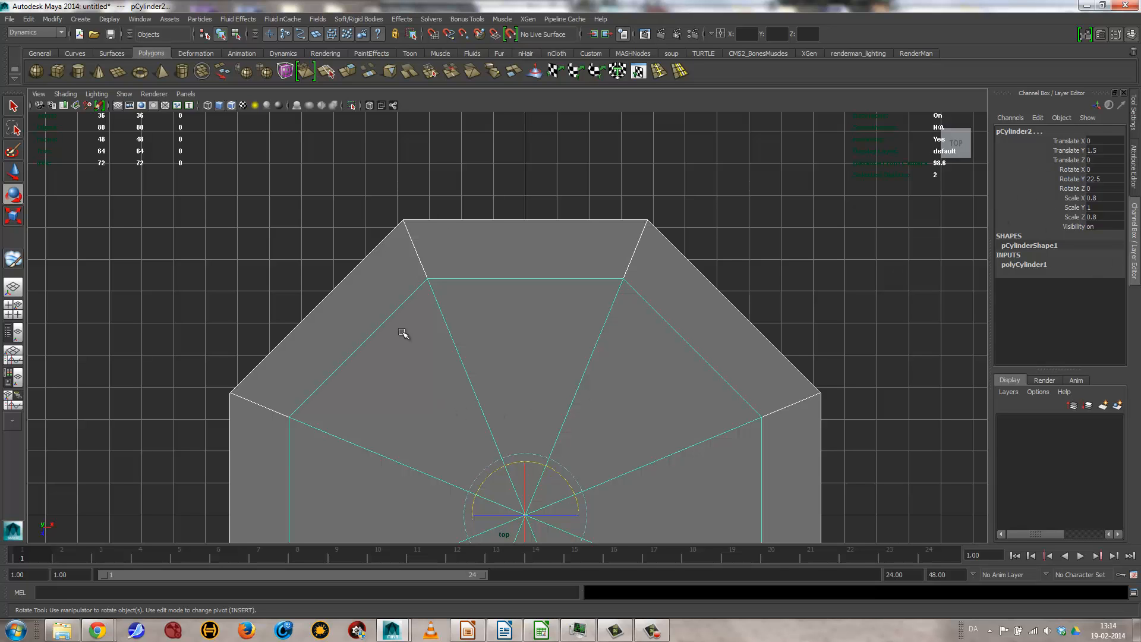
pyautogui.scroll(-2, 484, 394)
pyautogui.press('space')
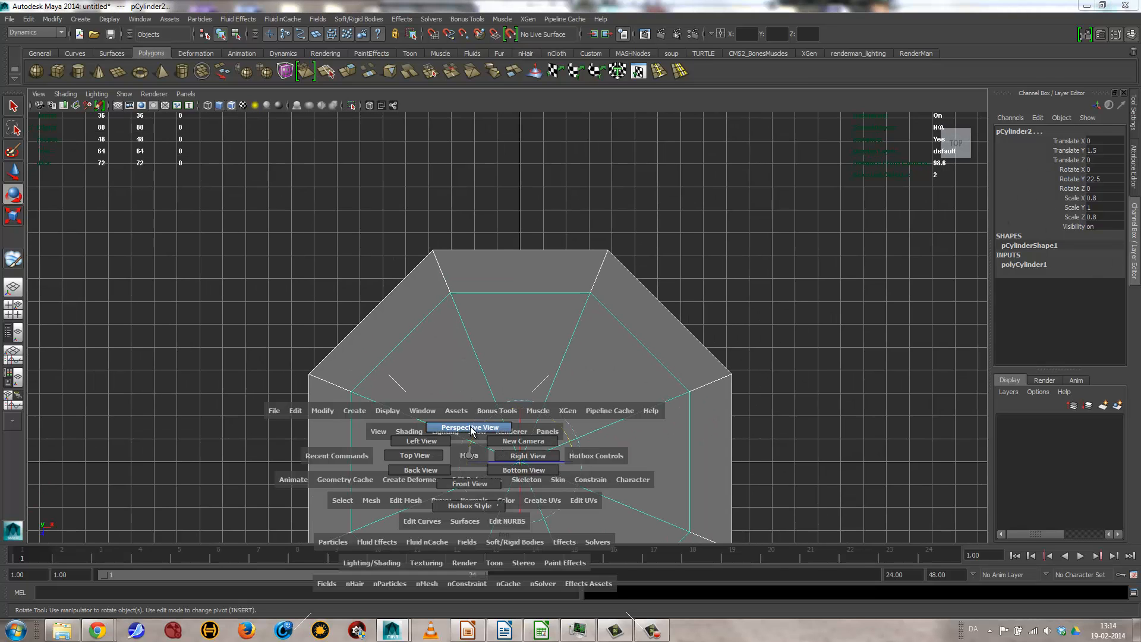
pyautogui.click(470, 428)
pyautogui.keyDown('alt'); pyautogui.moveTo(484, 446); pyautogui.dragTo(486, 390); pyautogui.keyUp('alt')
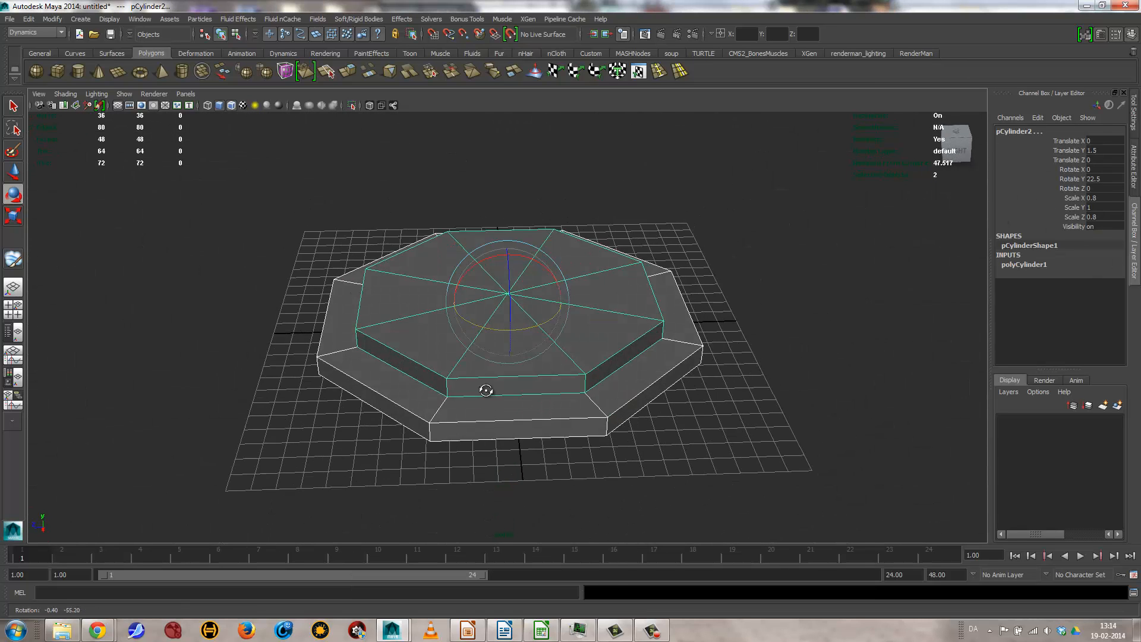
pyautogui.click(682, 436)
pyautogui.keyDown('alt'); pyautogui.moveTo(682, 435); pyautogui.dragTo(646, 451); pyautogui.keyUp('alt')
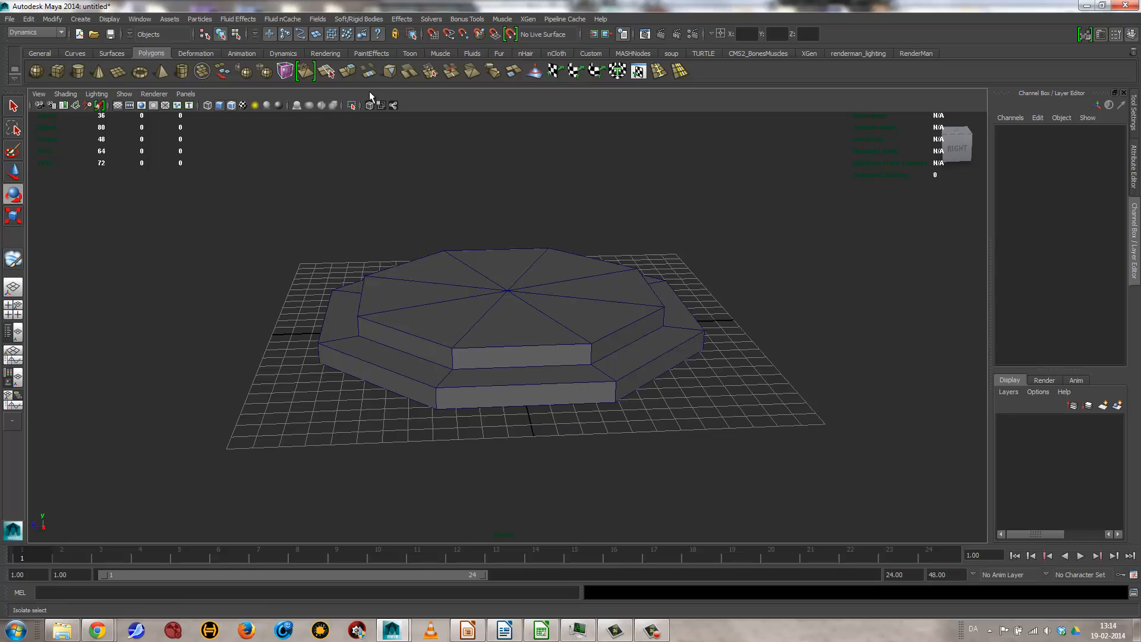
# Create a polygon cube at the centre, raise it above the upper step and set its Scale Y to 0.5
pyautogui.click(58, 69)
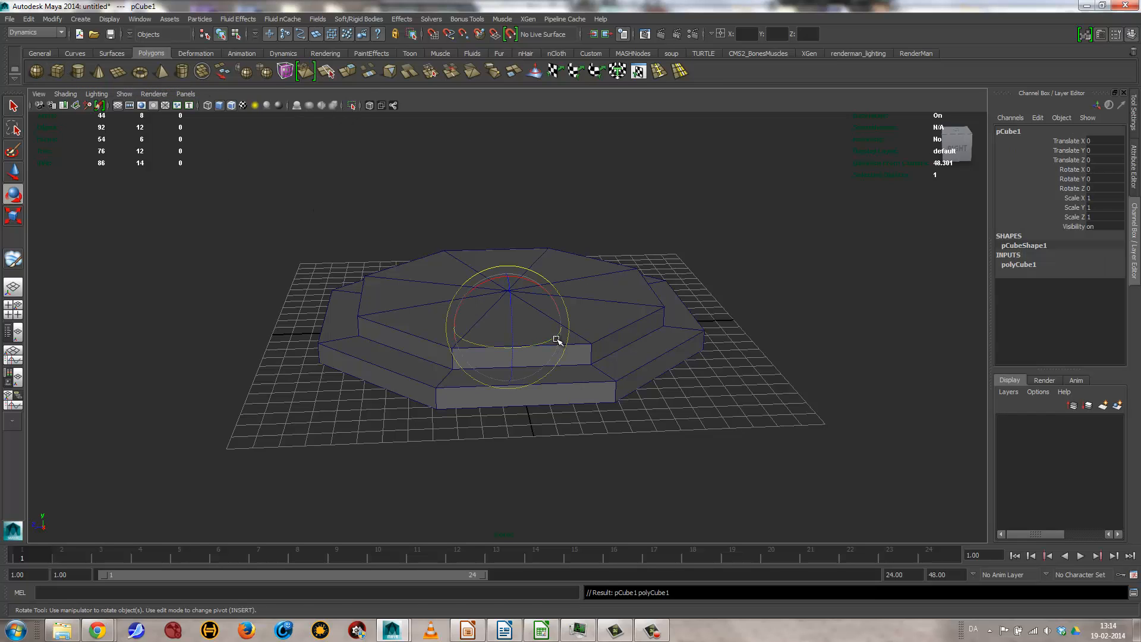
pyautogui.press('w')
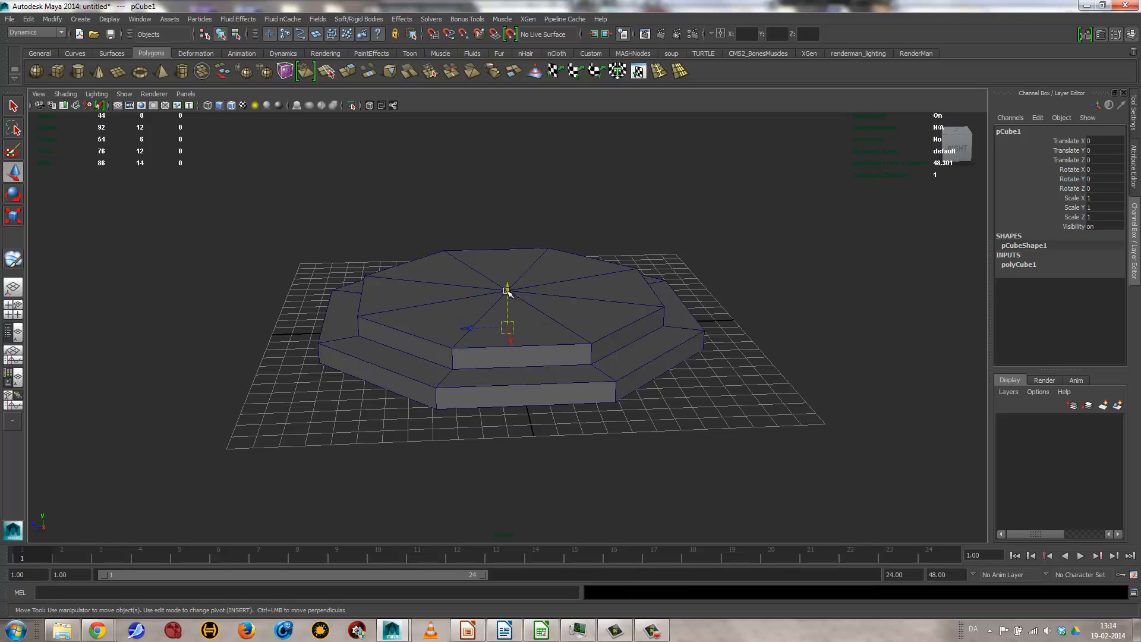
pyautogui.moveTo(506, 291); pyautogui.dragTo(507, 236)
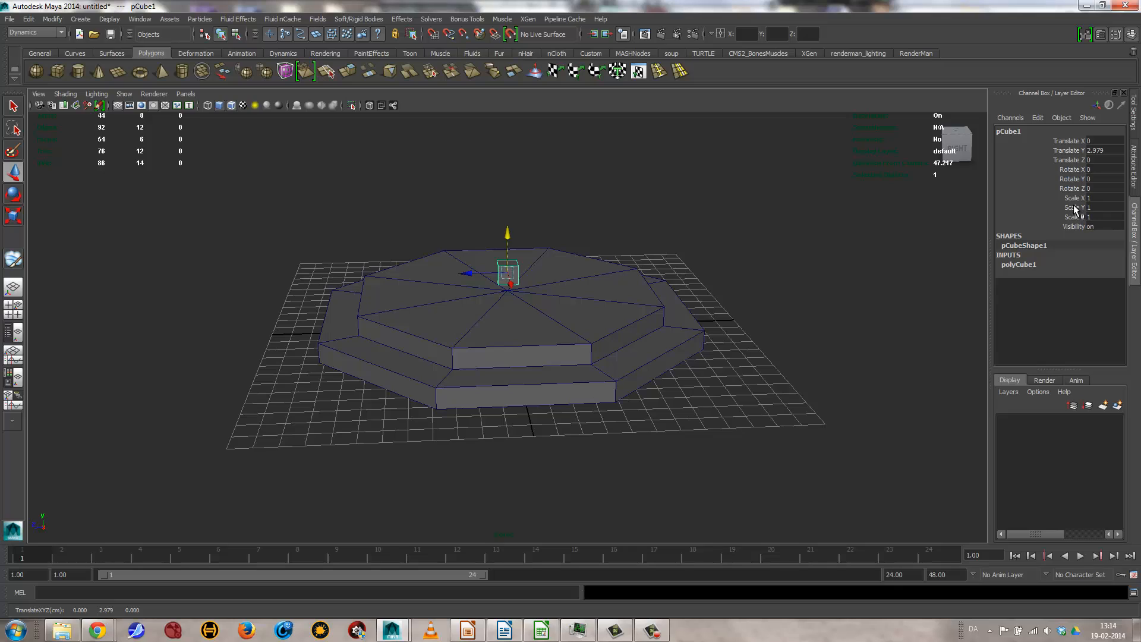
pyautogui.click(1016, 265)
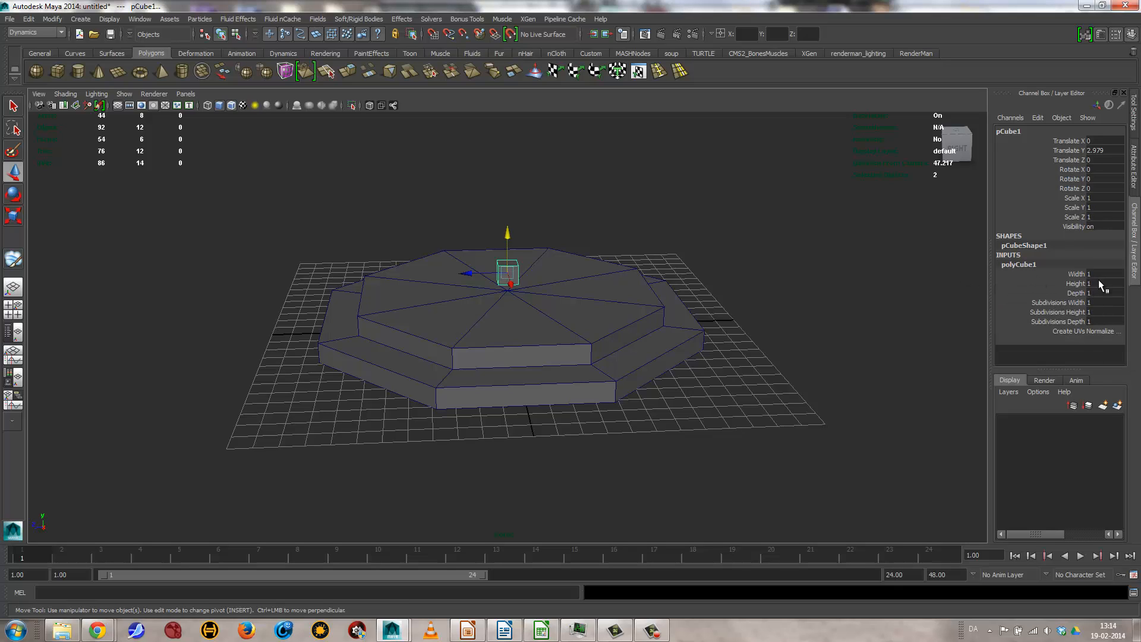
pyautogui.click(1098, 205)
pyautogui.write('.5')
pyautogui.press('Tab')
# Lower the cube and set its Translate Y to 2.25 so it rests on the upper step, checking the contact up close
pyautogui.keyDown('alt'); pyautogui.moveTo(527, 420); pyautogui.dragTo(649, 414); pyautogui.keyUp('alt')
pyautogui.keyDown('alt'); pyautogui.moveTo(650, 414); pyautogui.dragTo(658, 415, button='right'); pyautogui.keyUp('alt')
pyautogui.moveTo(507, 204); pyautogui.dragTo(510, 223)
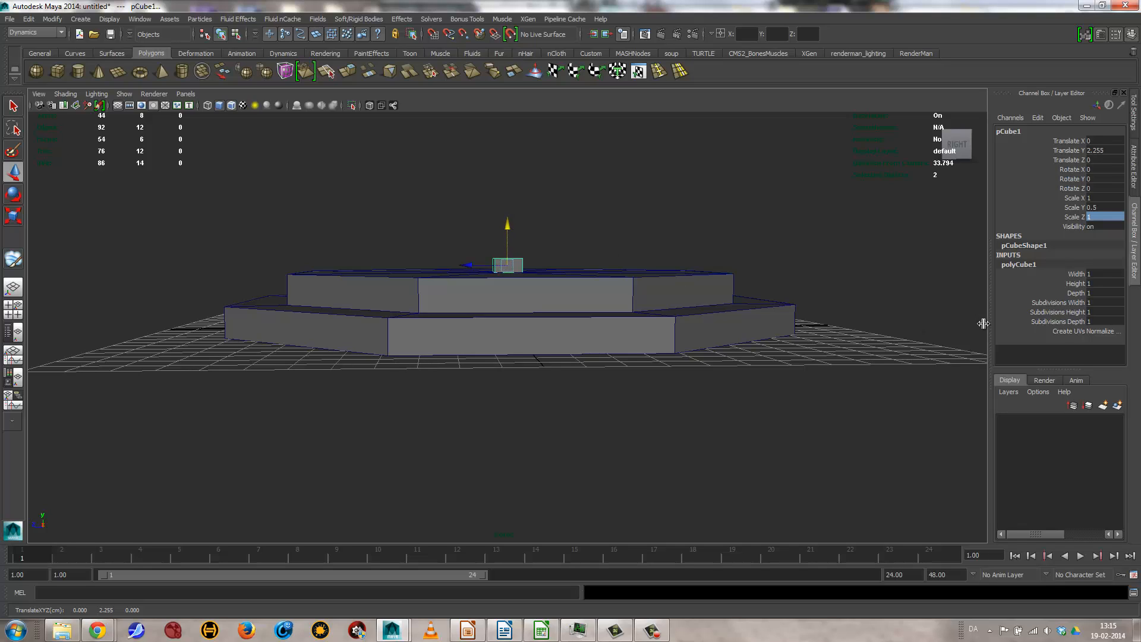
pyautogui.click(1107, 150)
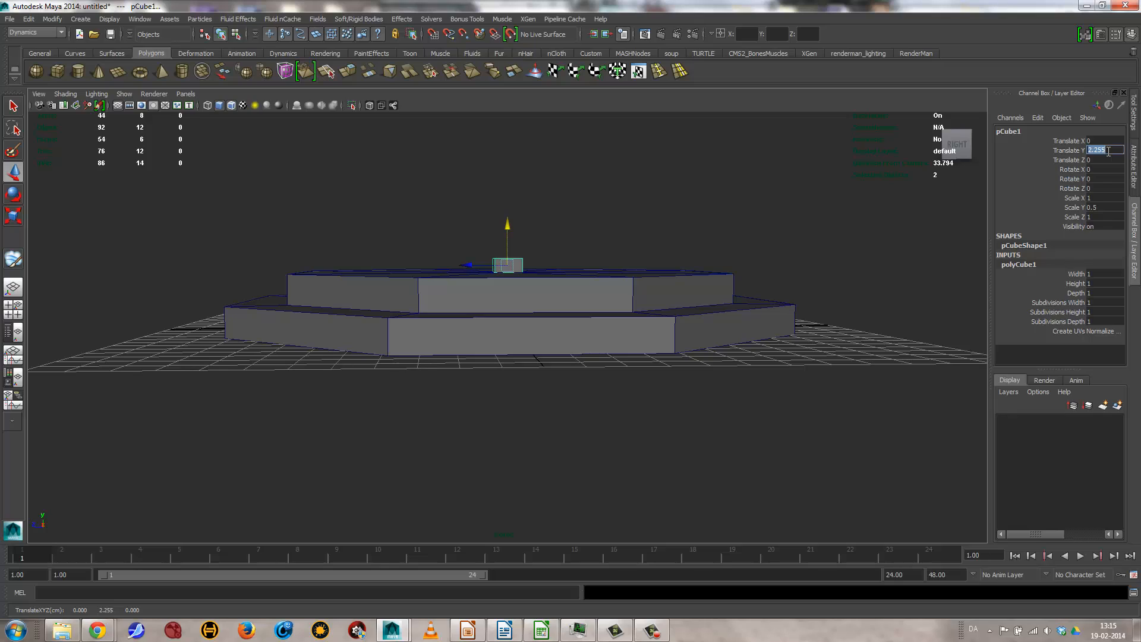
pyautogui.press('Return')
pyautogui.press('Return')
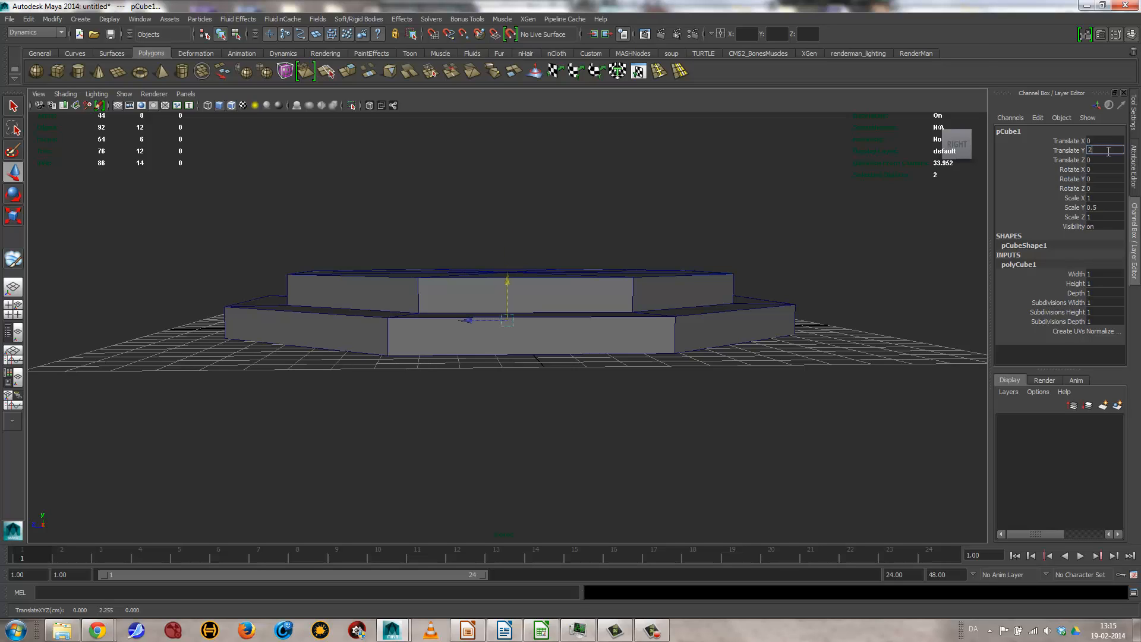
pyautogui.write('2.25')
pyautogui.press('Return')
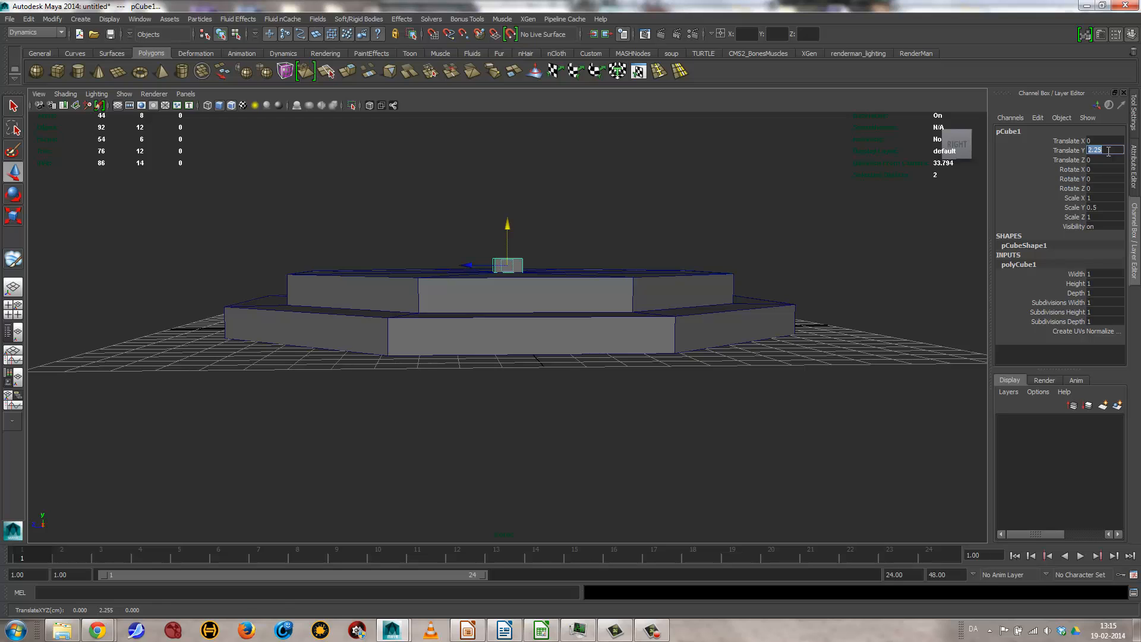
pyautogui.keyDown('alt'); pyautogui.moveTo(536, 238); pyautogui.dragTo(533, 288); pyautogui.keyUp('alt')
pyautogui.keyDown('alt'); pyautogui.moveTo(493, 315); pyautogui.dragTo(892, 307, button='right'); pyautogui.keyUp('alt')
pyautogui.keyDown('alt'); pyautogui.moveTo(624, 278); pyautogui.dragTo(619, 237); pyautogui.keyUp('alt')
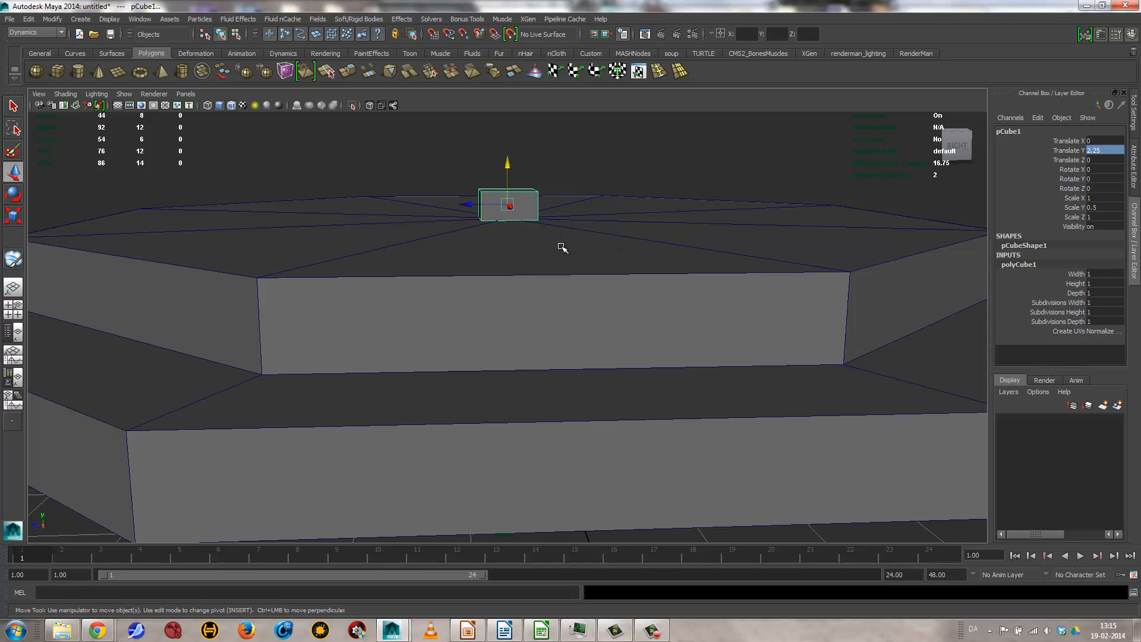
# Create a polygon cylinder, raise it to about 4.98 in Y above the cube and set its Subdivisions Axis to 8
pyautogui.keyDown('alt'); pyautogui.moveTo(563, 249); pyautogui.dragTo(665, 283); pyautogui.keyUp('alt')
pyautogui.keyDown('alt'); pyautogui.moveTo(664, 283); pyautogui.dragTo(326, 421, button='right'); pyautogui.keyUp('alt')
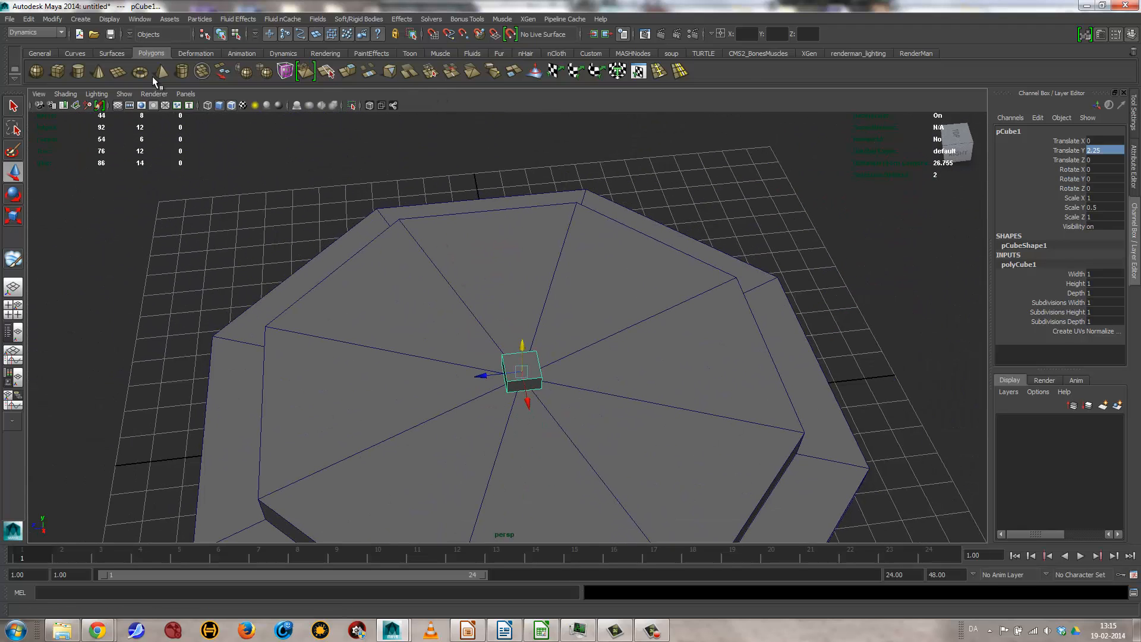
pyautogui.click(77, 72)
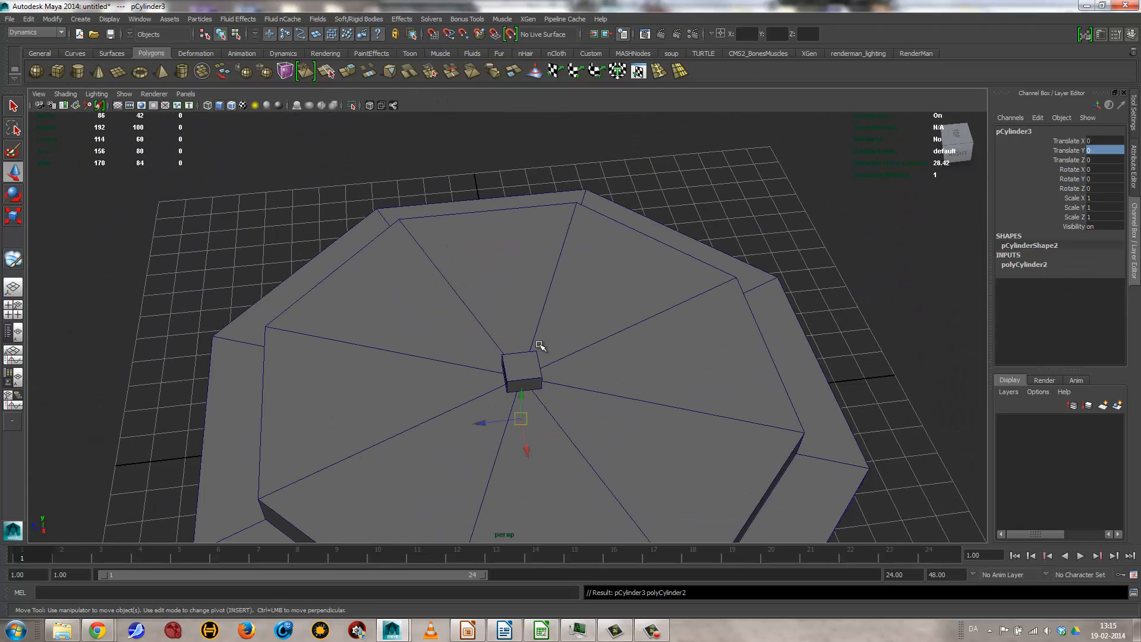
pyautogui.moveTo(522, 396); pyautogui.dragTo(526, 282)
pyautogui.keyDown('alt'); pyautogui.moveTo(562, 328); pyautogui.dragTo(557, 288); pyautogui.keyUp('alt')
pyautogui.click(1023, 264)
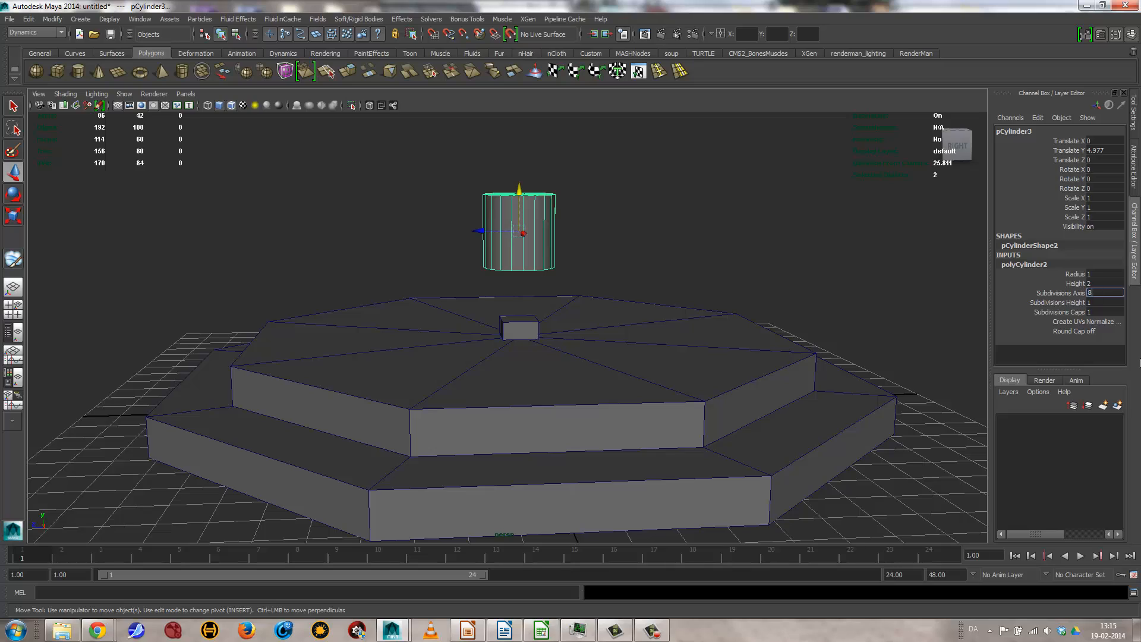
pyautogui.write('8')
pyautogui.press('Return')
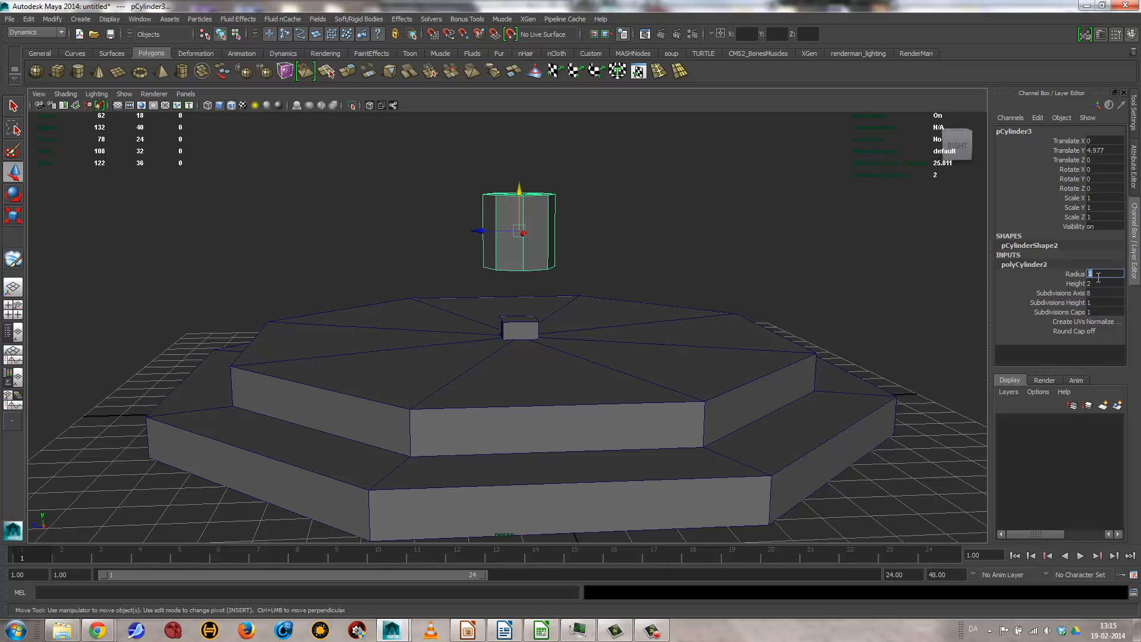
# Set the cylinder's radius to 0.3 and its height to 4 to form a slender column shaft
pyautogui.press('Return')
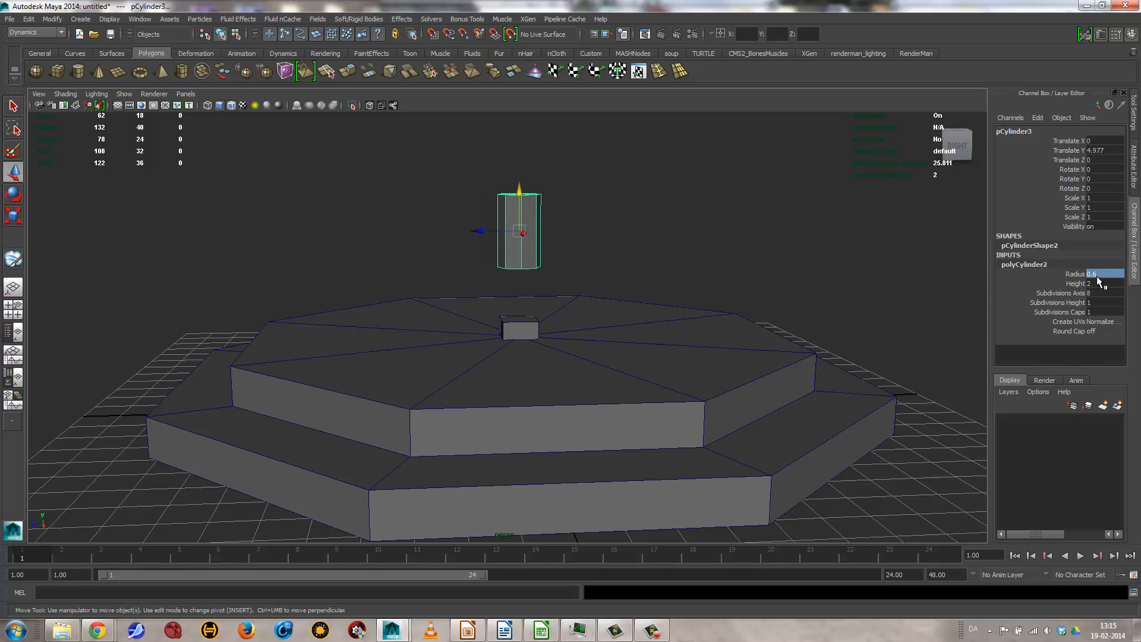
pyautogui.write('.3')
pyautogui.press('Return')
pyautogui.scroll(3, 652, 373)
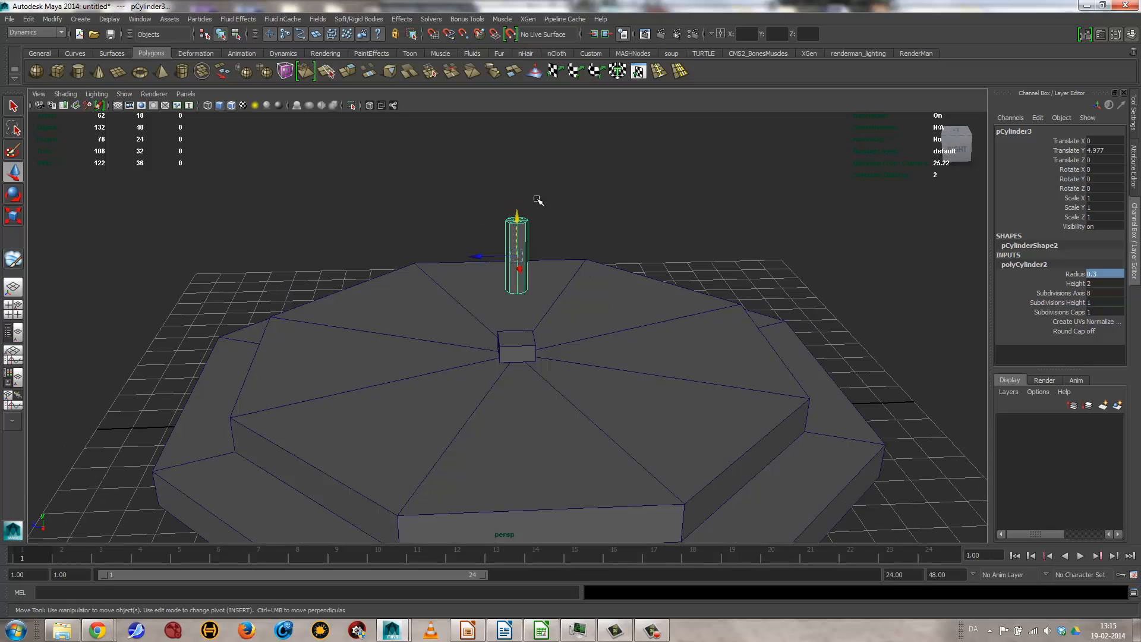
pyautogui.click(1093, 284)
pyautogui.press('Return')
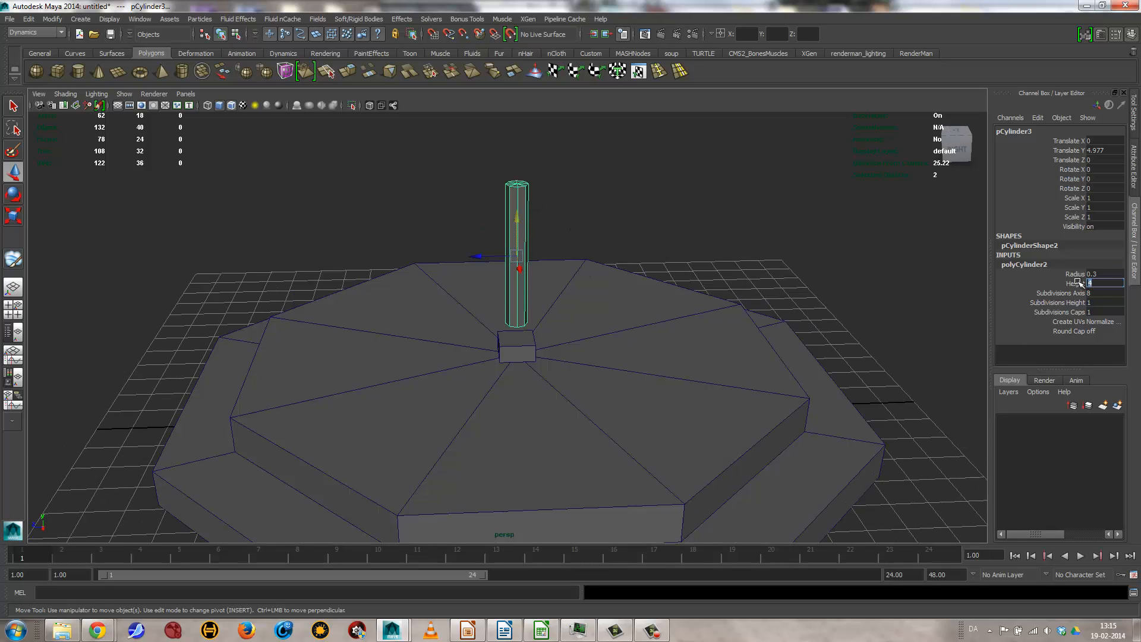
# Lower the column shaft along Y so its foot rests on the cube
pyautogui.keyDown('alt'); pyautogui.moveTo(507, 357); pyautogui.dragTo(513, 233); pyautogui.keyUp('alt')
pyautogui.moveTo(517, 180); pyautogui.dragTo(517, 198)
pyautogui.keyDown('alt'); pyautogui.moveTo(537, 248); pyautogui.dragTo(541, 323); pyautogui.keyUp('alt')
# Duplicate the cube under the column and raise the copy to about 6.67 in Y on top of the shaft
pyautogui.click(538, 348)
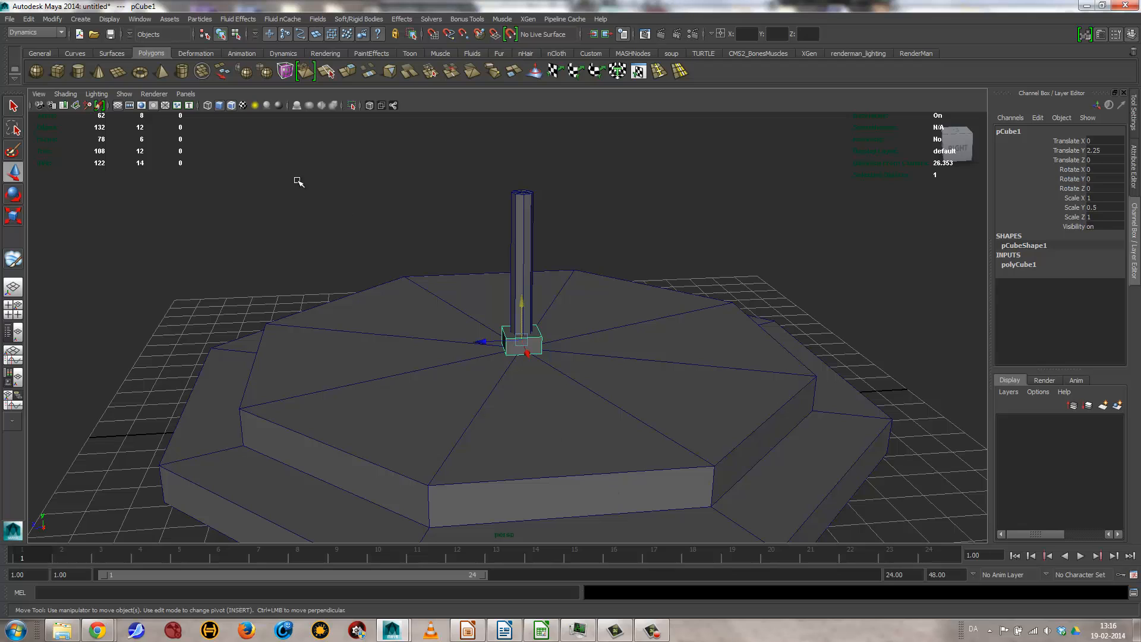
pyautogui.click(28, 18)
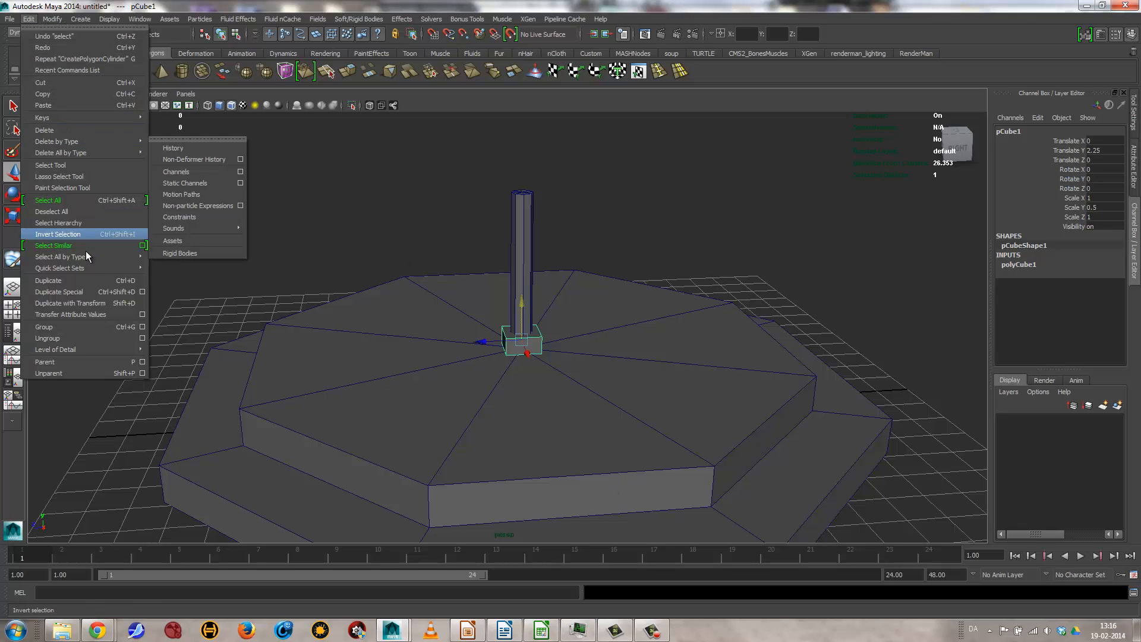
pyautogui.click(70, 282)
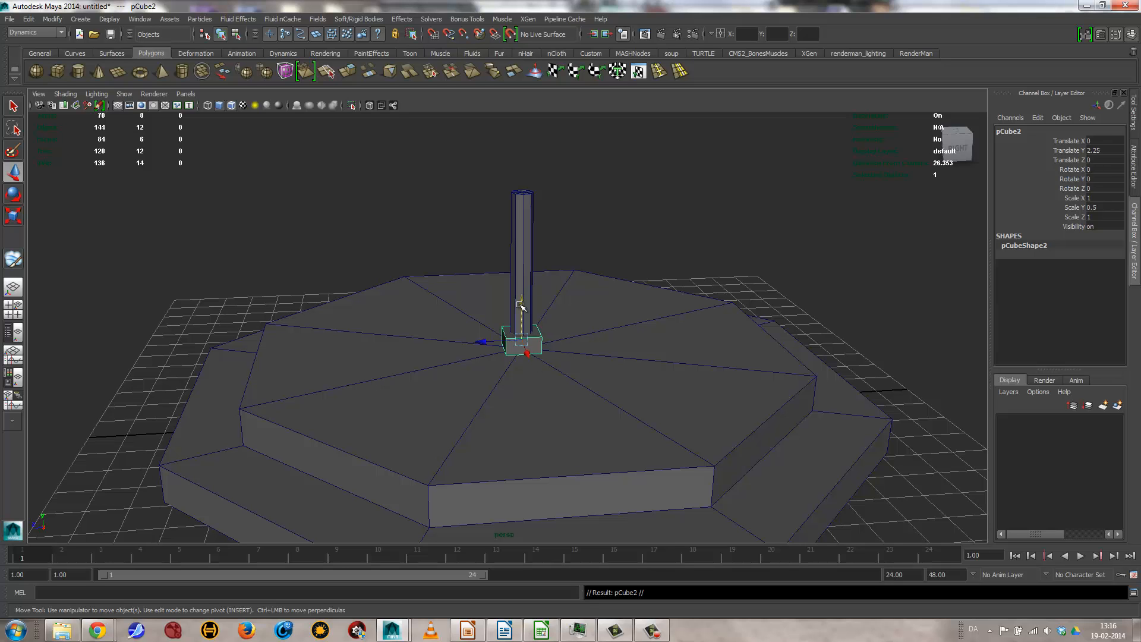
pyautogui.moveTo(520, 306); pyautogui.dragTo(558, 255)
pyautogui.moveTo(505, 135); pyautogui.dragTo(505, 132)
# Create a NURBS sphere and raise it to about 2.86 in Y around the lower end of the column shaft
pyautogui.keyDown('alt'); pyautogui.moveTo(553, 253); pyautogui.dragTo(576, 415); pyautogui.keyUp('alt')
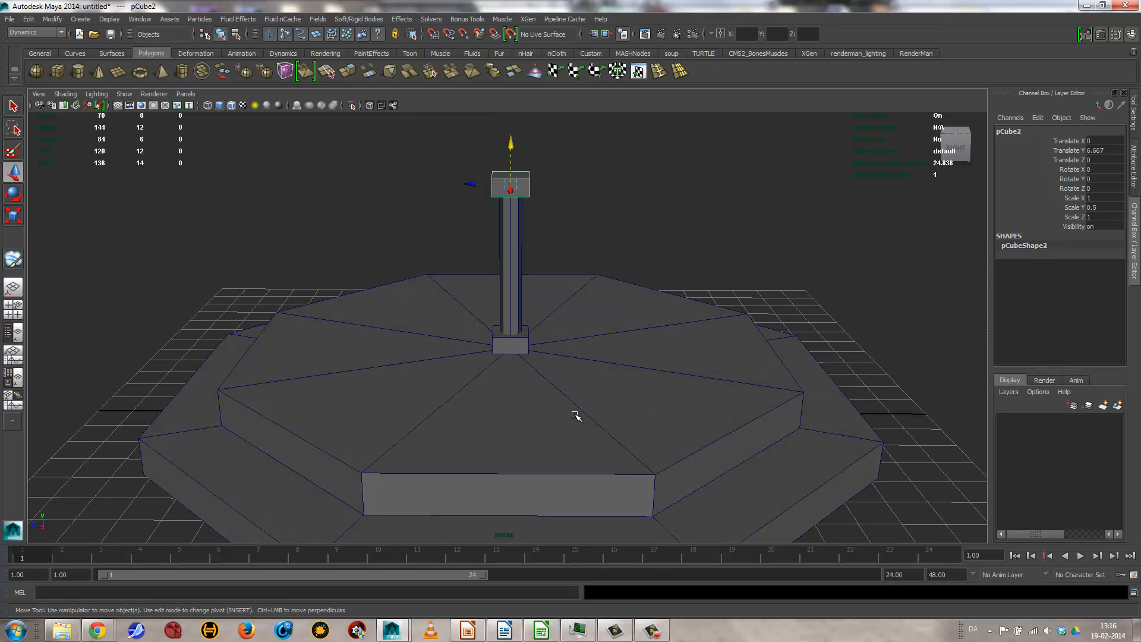
pyautogui.keyDown('alt'); pyautogui.moveTo(497, 402); pyautogui.dragTo(586, 397, button='right'); pyautogui.keyUp('alt')
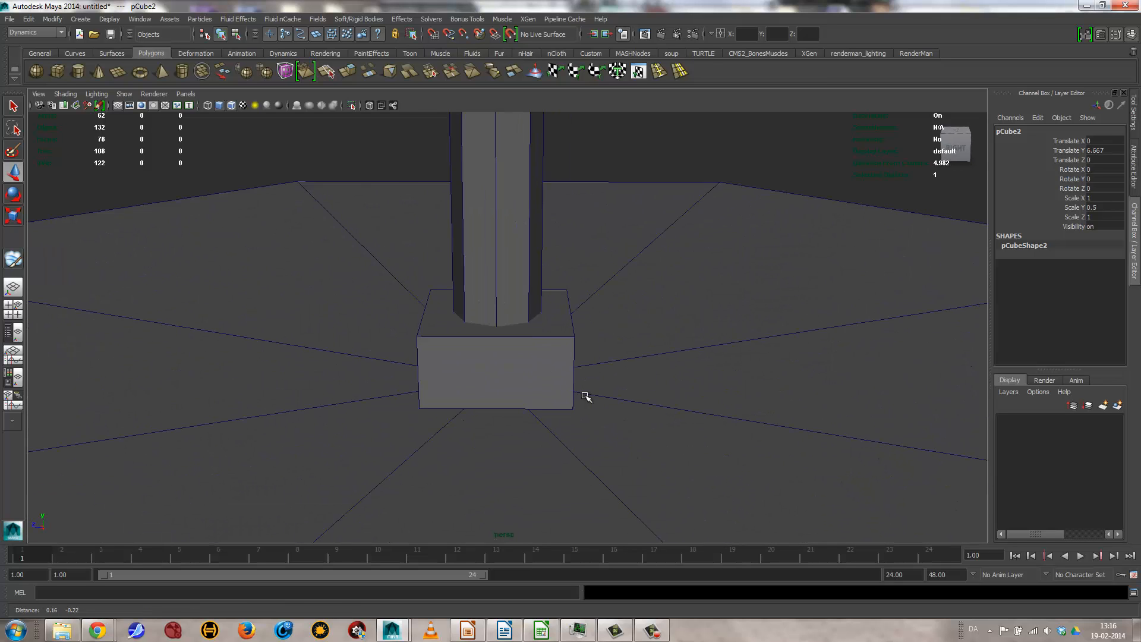
pyautogui.keyDown('alt'); pyautogui.moveTo(585, 396); pyautogui.dragTo(563, 449); pyautogui.keyUp('alt')
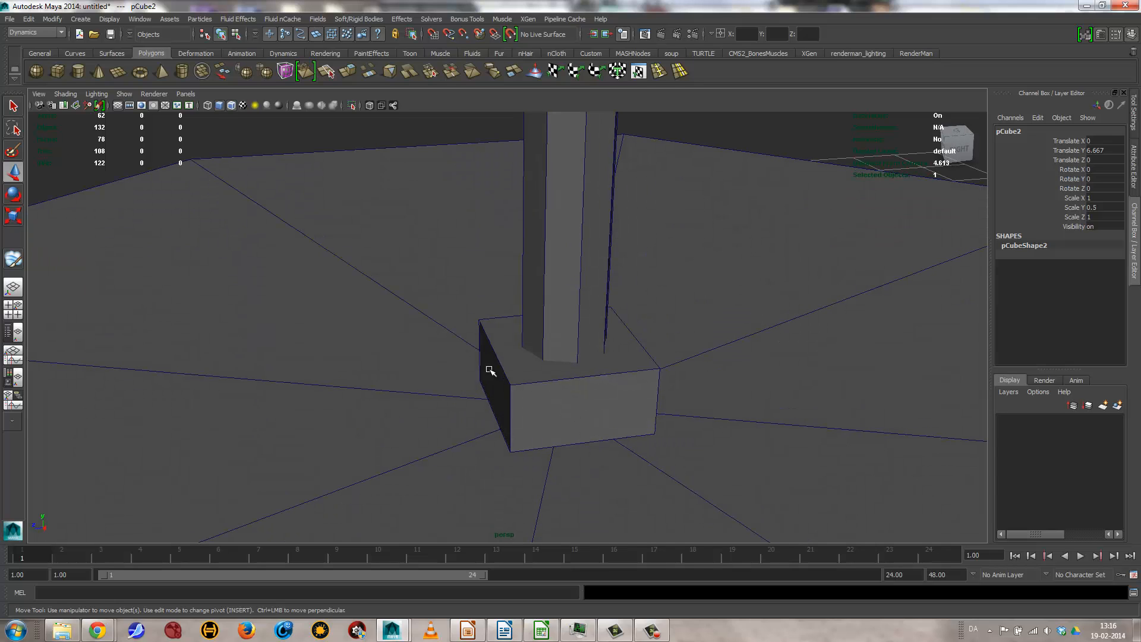
pyautogui.click(80, 19)
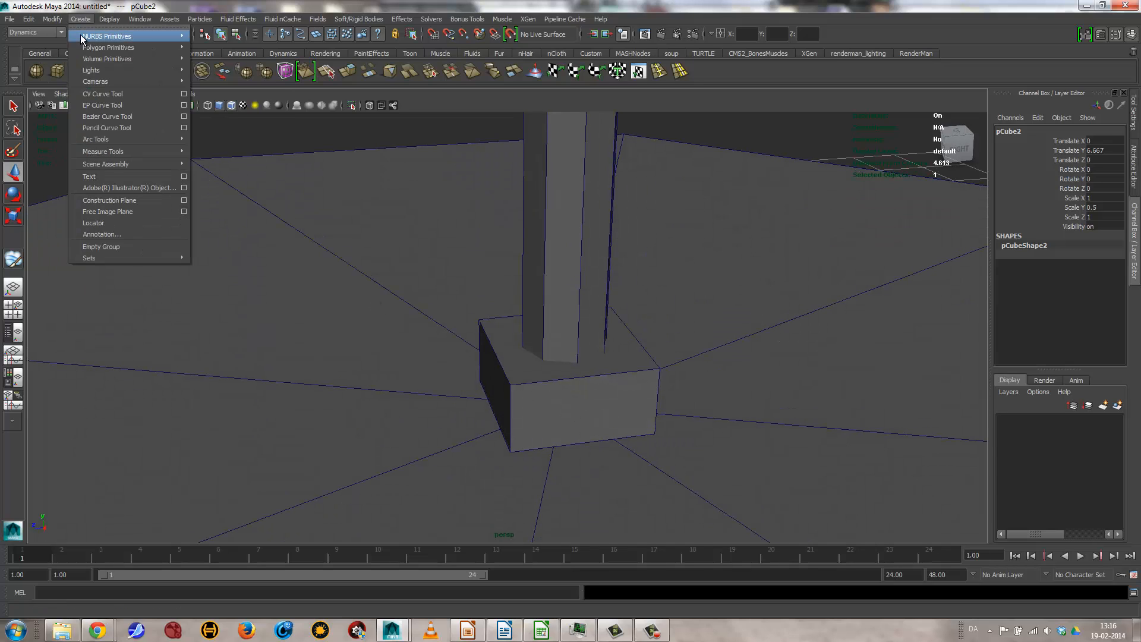
pyautogui.moveTo(80, 35)
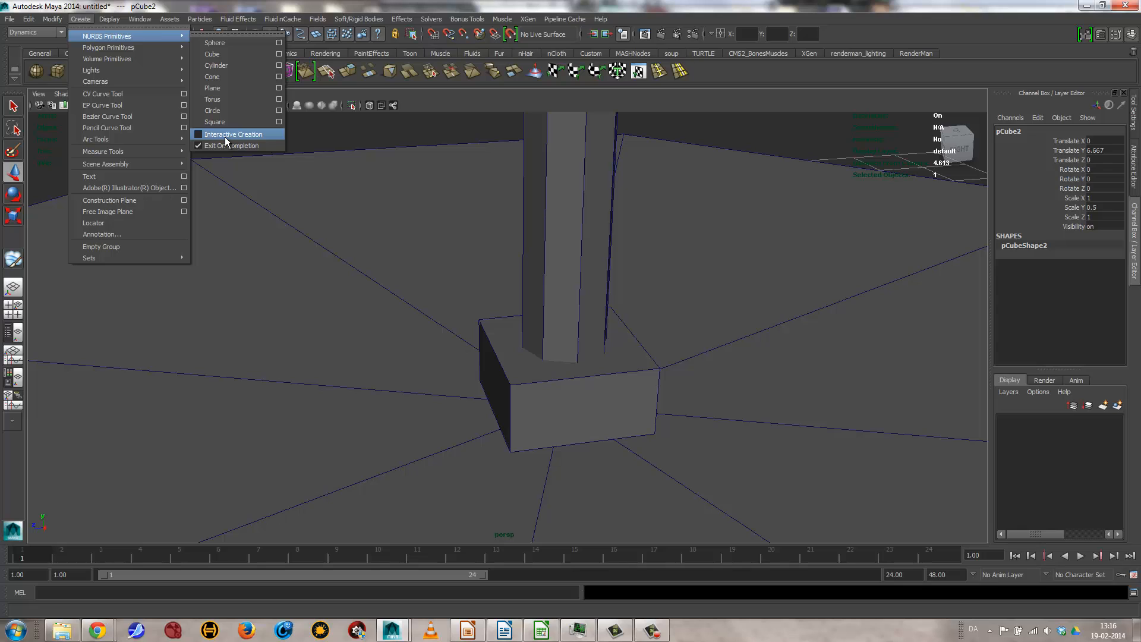
pyautogui.click(230, 44)
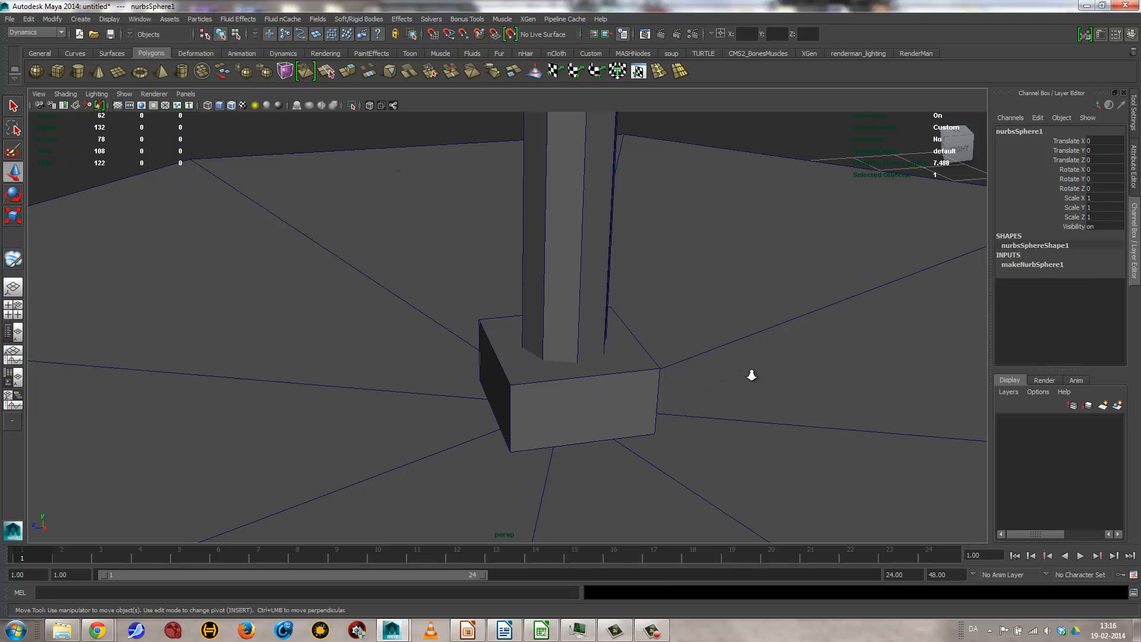
pyautogui.keyDown('alt'); pyautogui.moveTo(751, 375); pyautogui.dragTo(478, 437, button='right'); pyautogui.keyUp('alt')
pyautogui.moveTo(535, 446); pyautogui.dragTo(540, 267)
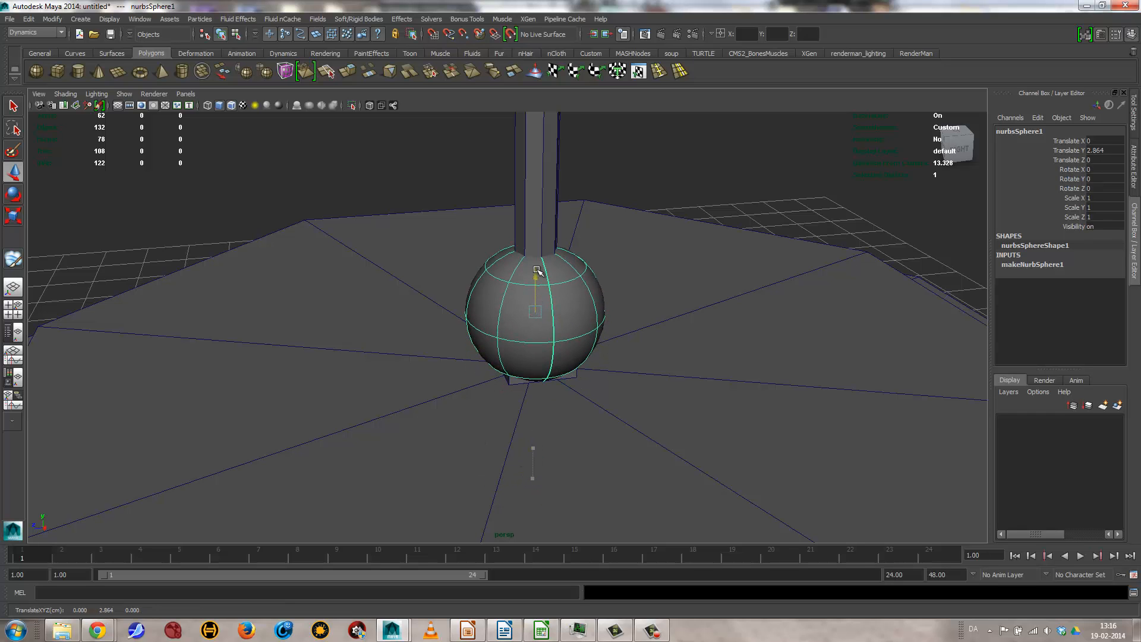
# Set the NURBS sphere's End Sweep to 180 to cut it to a half sphere
pyautogui.keyDown('alt'); pyautogui.moveTo(587, 390); pyautogui.dragTo(573, 368); pyautogui.keyUp('alt')
pyautogui.keyDown('alt'); pyautogui.moveTo(581, 386); pyautogui.dragTo(667, 340, button='right'); pyautogui.keyUp('alt')
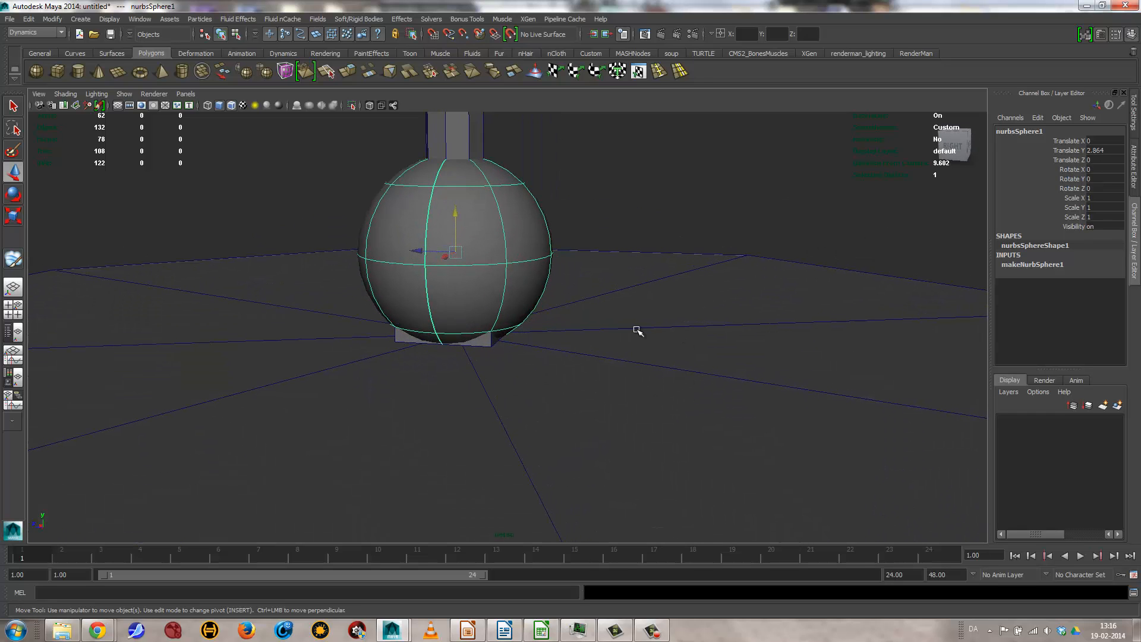
pyautogui.keyDown('alt'); pyautogui.moveTo(669, 292); pyautogui.dragTo(644, 339); pyautogui.keyUp('alt')
pyautogui.keyDown('alt'); pyautogui.moveTo(644, 339); pyautogui.dragTo(779, 334, button='right'); pyautogui.keyUp('alt')
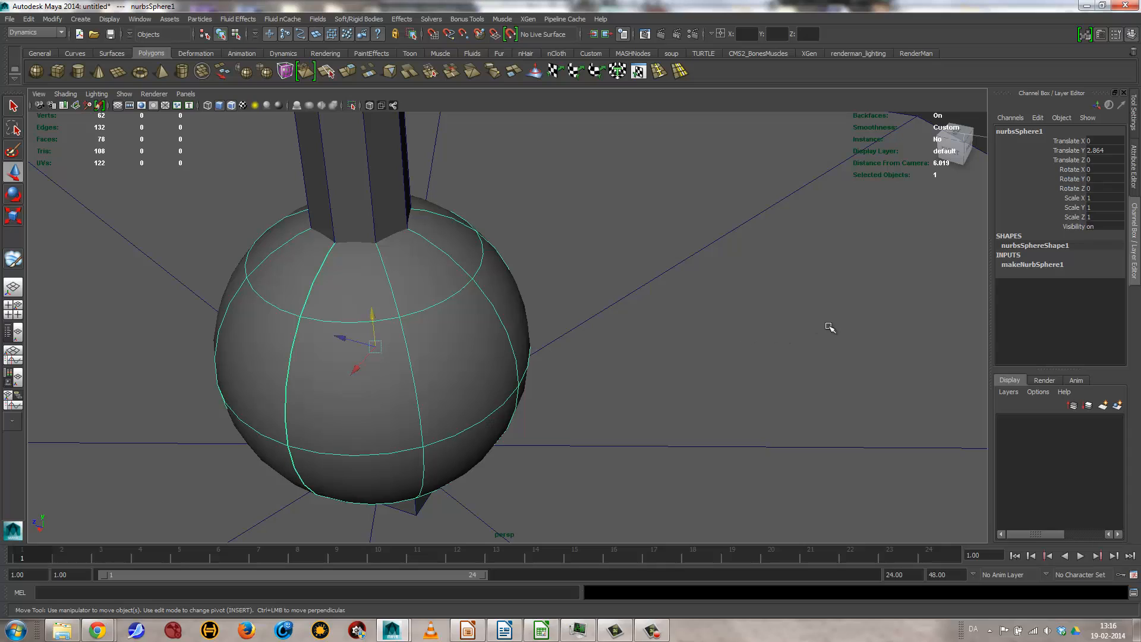
pyautogui.click(1041, 265)
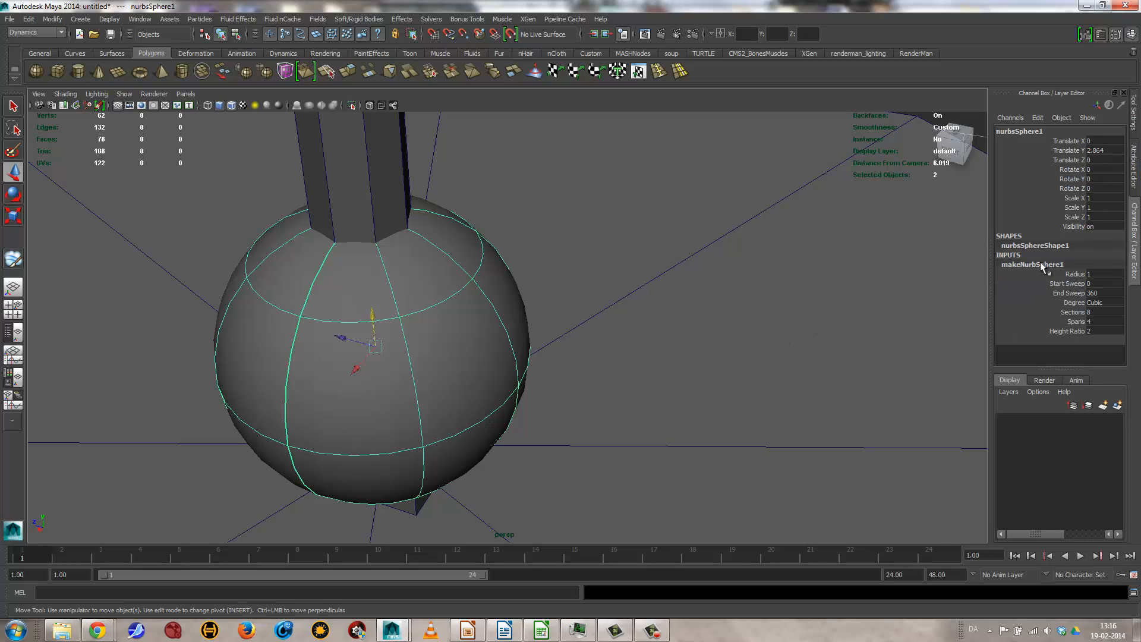
pyautogui.click(1066, 291)
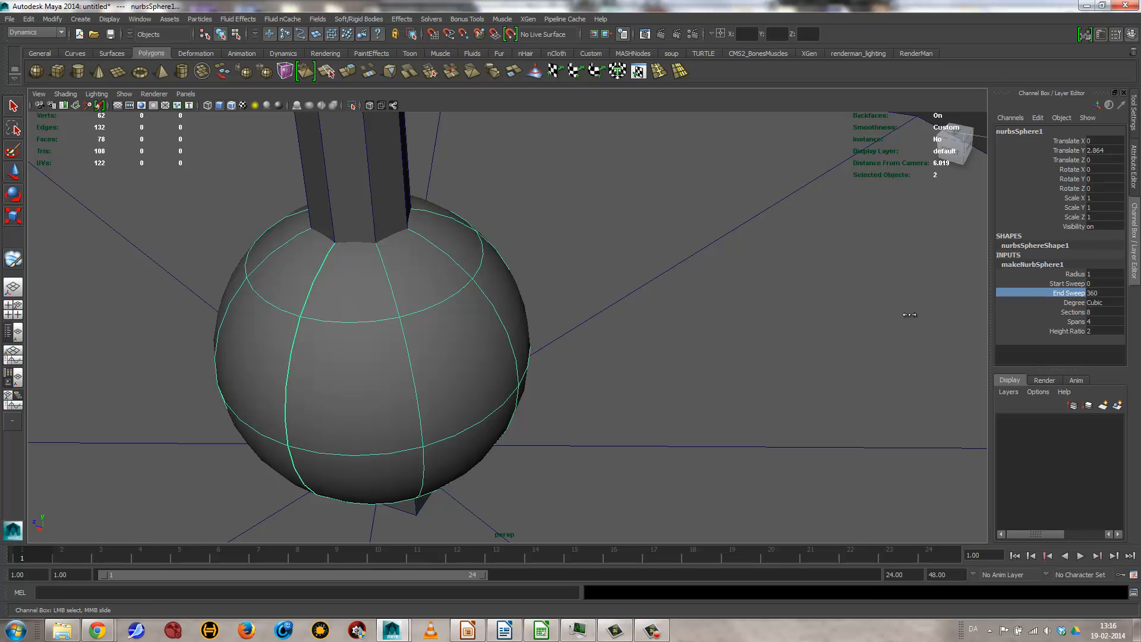
pyautogui.moveTo(904, 317); pyautogui.dragTo(805, 316, button='middle')
pyautogui.doubleClick(1106, 293)
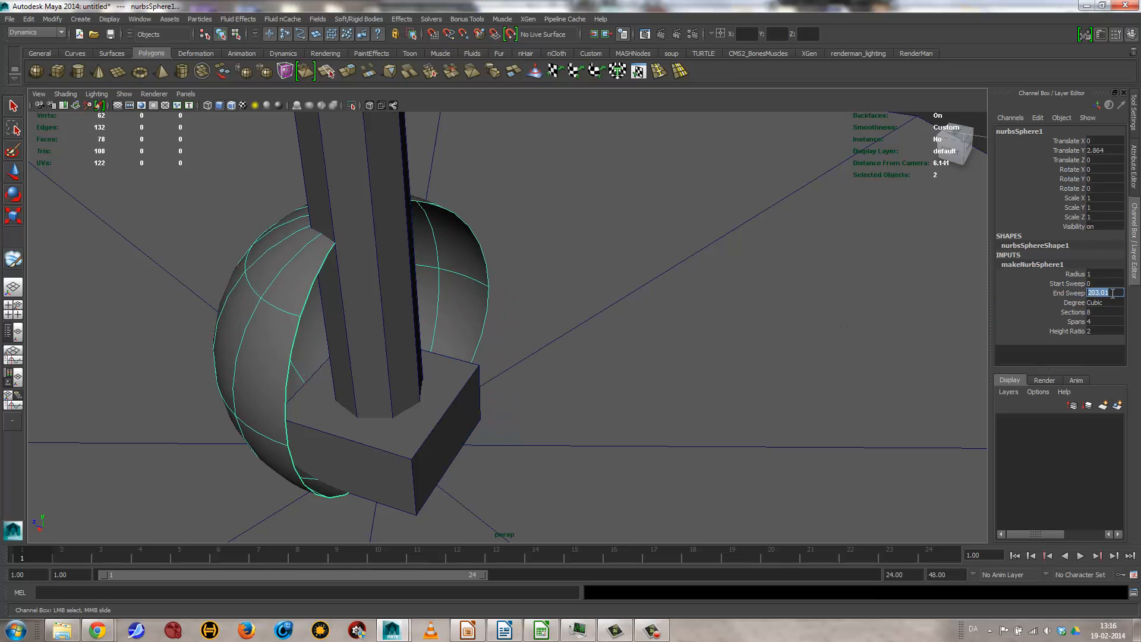
pyautogui.write('180')
pyautogui.press('Return')
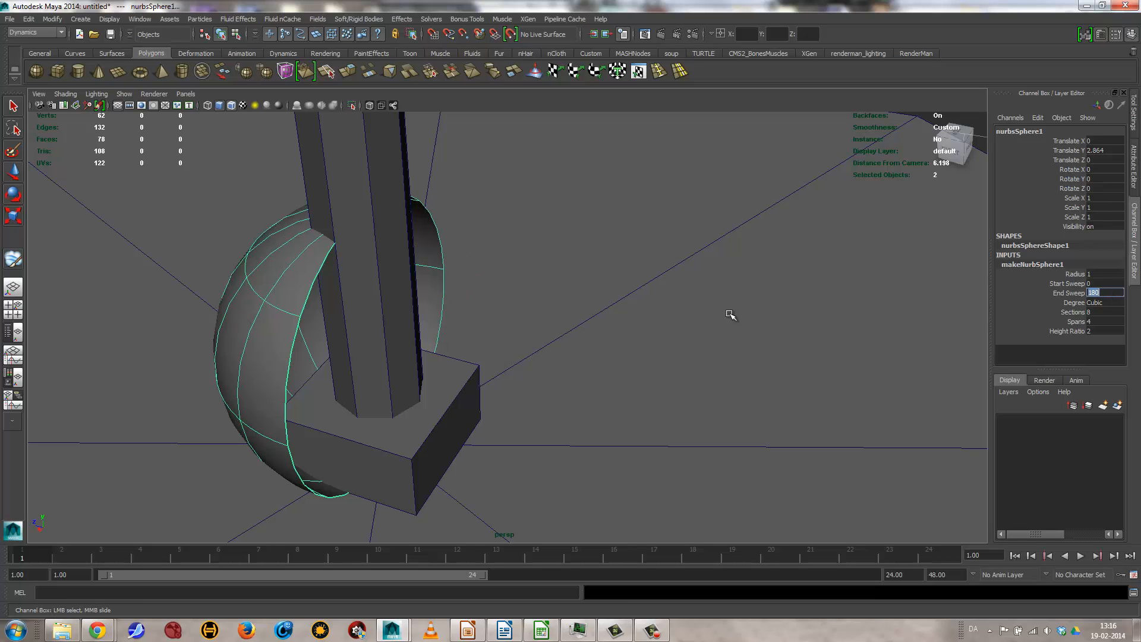
# Rotate the half sphere -90 degrees about X so its open side faces down
pyautogui.keyDown('alt'); pyautogui.moveTo(417, 376); pyautogui.dragTo(446, 374); pyautogui.keyUp('alt')
pyautogui.keyDown('alt'); pyautogui.moveTo(521, 364); pyautogui.dragTo(625, 367, button='right'); pyautogui.keyUp('alt')
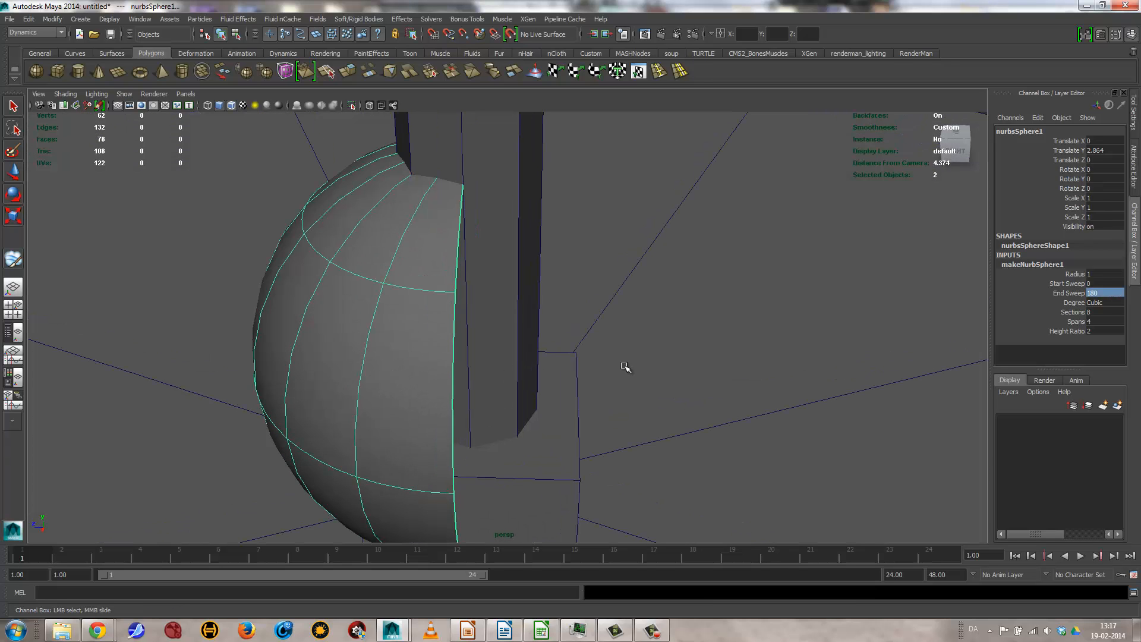
pyautogui.click(418, 325)
pyautogui.press('w')
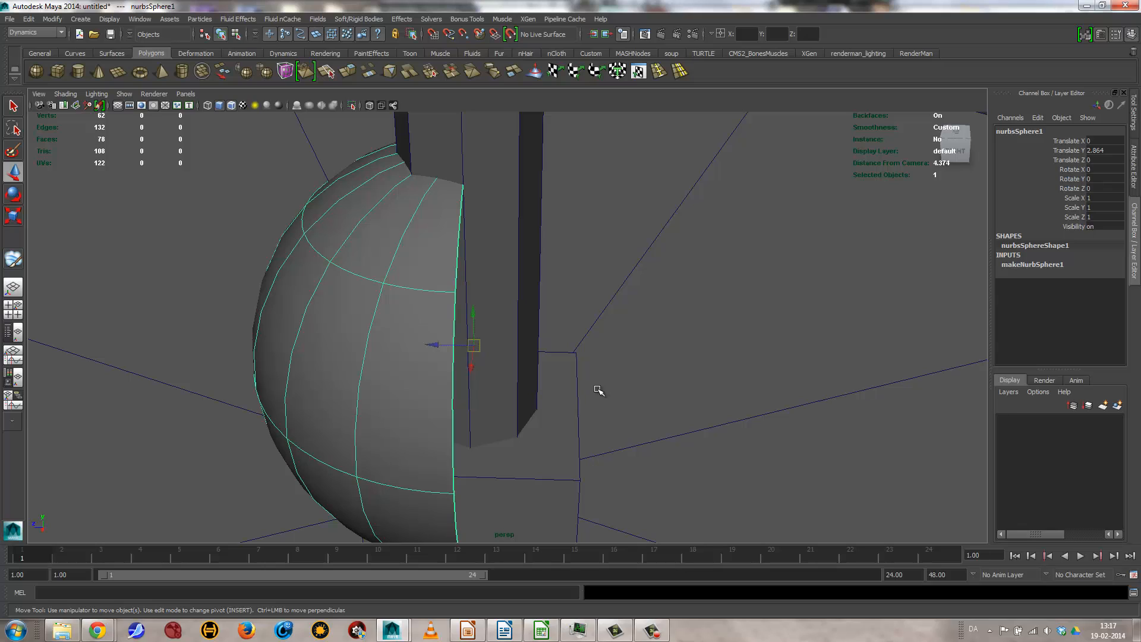
pyautogui.press('e')
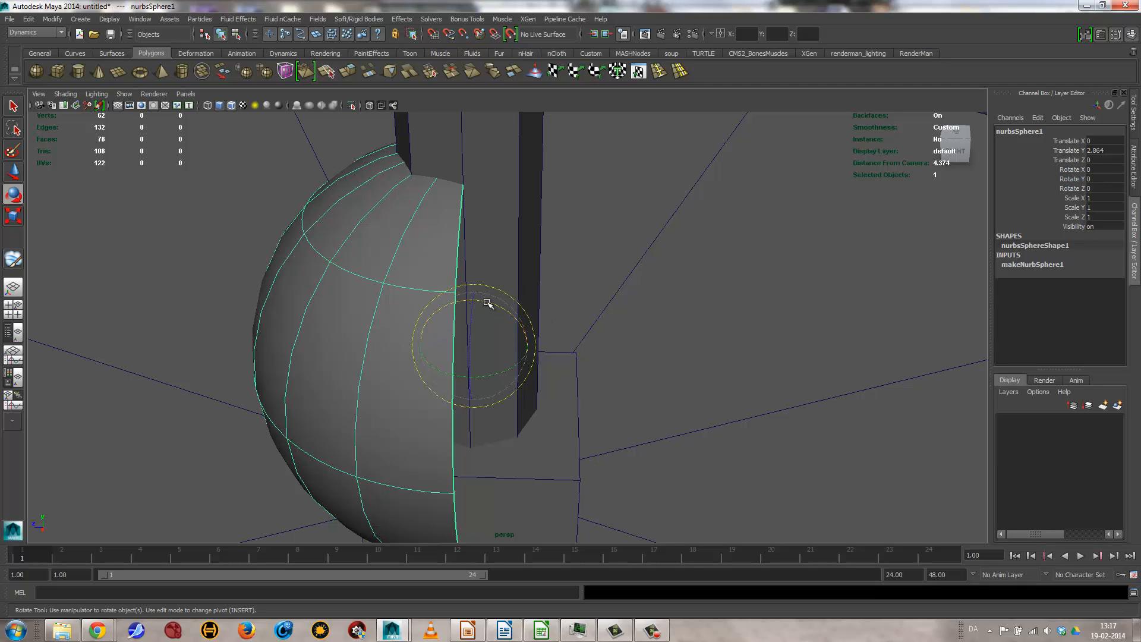
pyautogui.moveTo(488, 303); pyautogui.dragTo(566, 341)
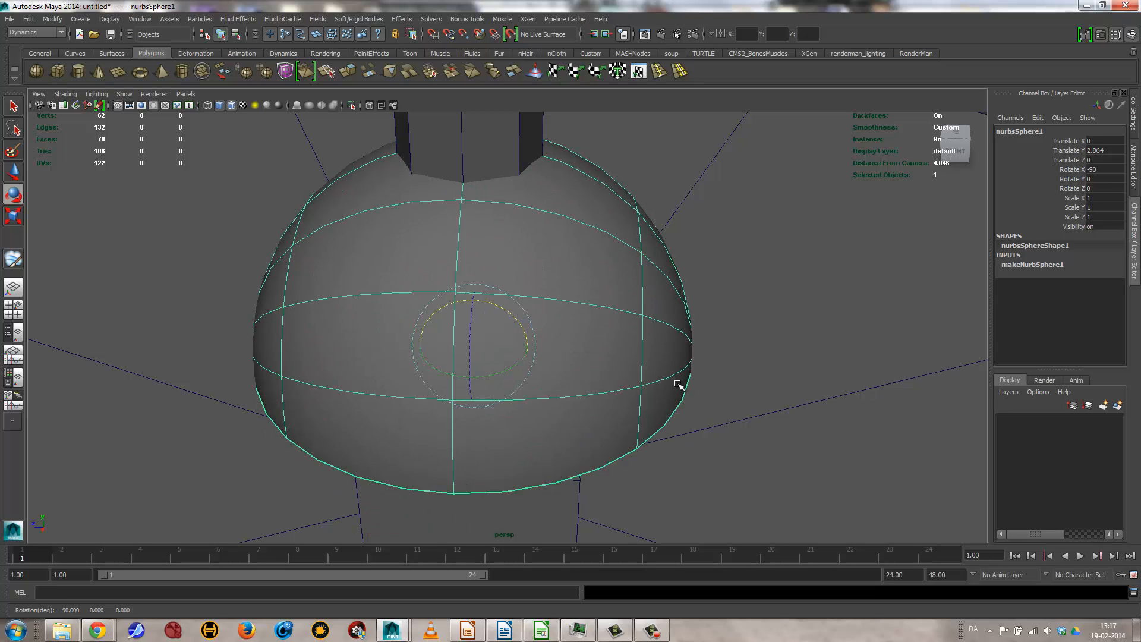
# Lower the half sphere along Y and snap it to the top of the base cube at Translate Y 2.5
pyautogui.keyDown('alt'); pyautogui.moveTo(668, 405); pyautogui.dragTo(684, 368); pyautogui.keyUp('alt')
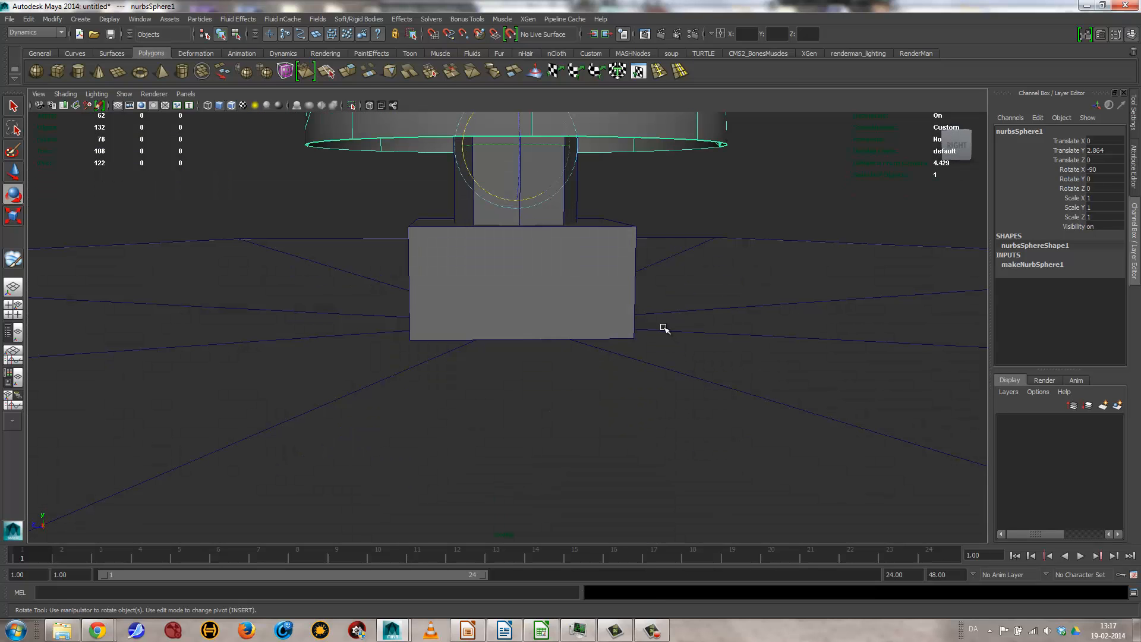
pyautogui.press('w')
pyautogui.keyDown('alt'); pyautogui.moveTo(629, 248); pyautogui.dragTo(622, 284, button='middle'); pyautogui.keyUp('alt')
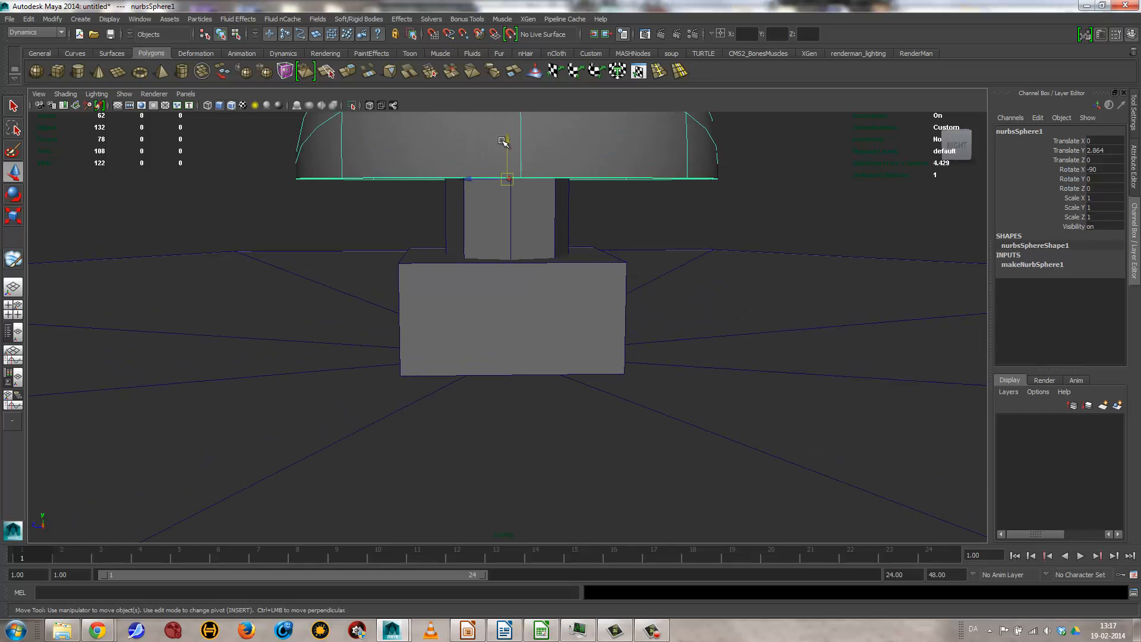
pyautogui.moveTo(504, 143)
pyautogui.mouseDown()
pyautogui.moveTo(504, 177)
pyautogui.moveTo(506, 138)
pyautogui.moveTo(497, 151)
pyautogui.mouseUp()
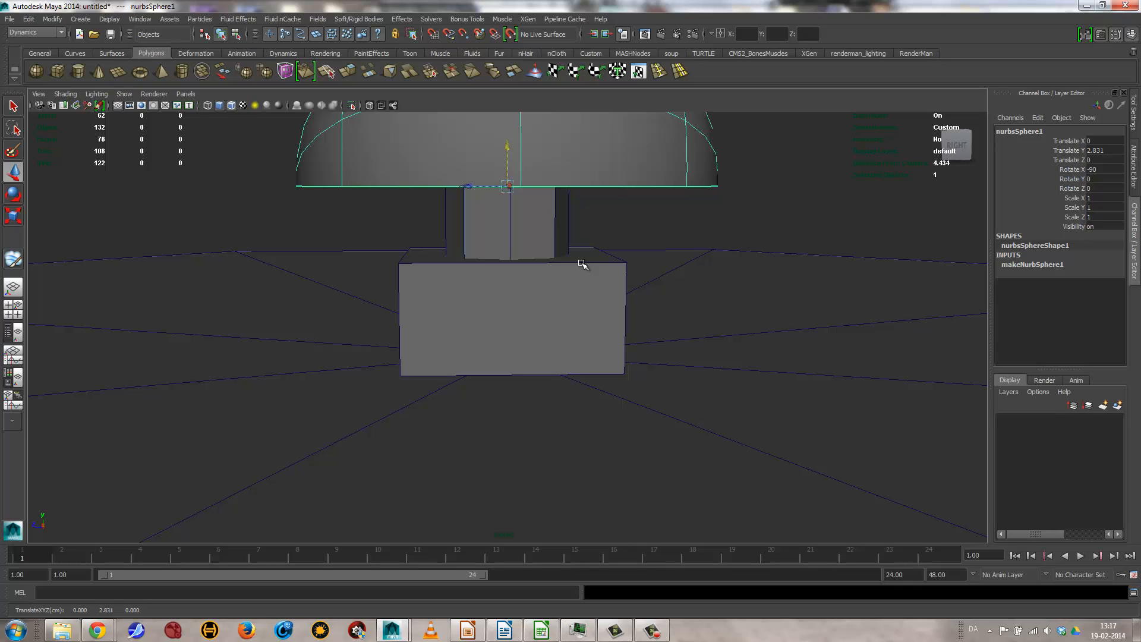
pyautogui.press('v')
pyautogui.moveTo(629, 258); pyautogui.dragTo(631, 265, button='middle')
pyautogui.keyDown('alt'); pyautogui.moveTo(612, 339); pyautogui.dragTo(576, 342); pyautogui.keyUp('alt')
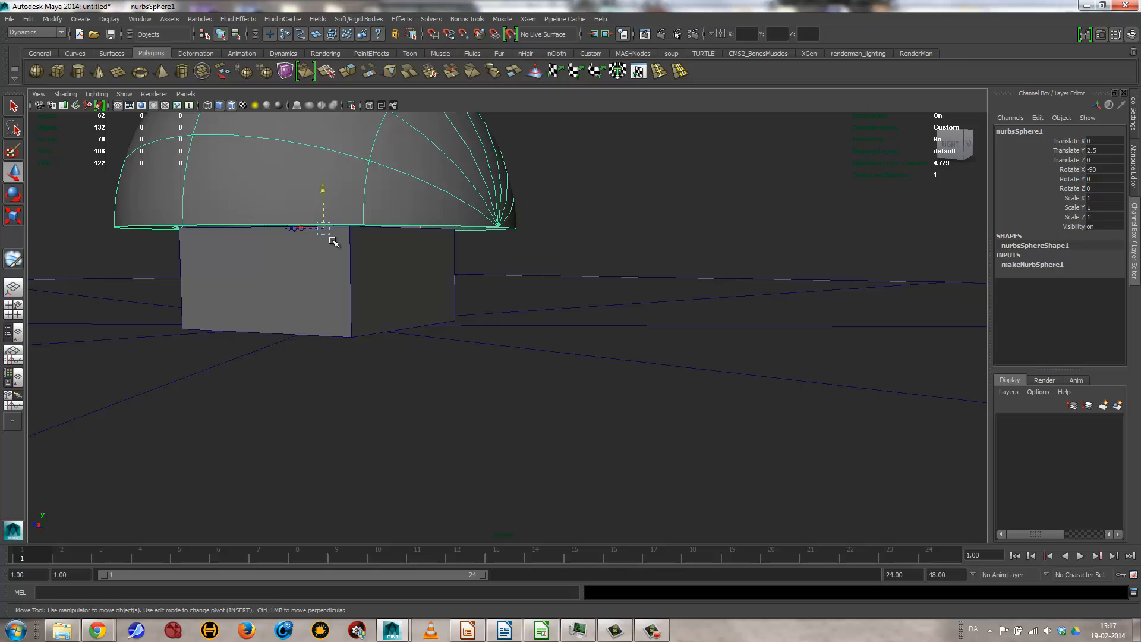
# Reduce the half sphere's radius to 0.4 so it fits within the base cube's top face
pyautogui.keyDown('alt'); pyautogui.moveTo(377, 257); pyautogui.dragTo(476, 326); pyautogui.keyUp('alt')
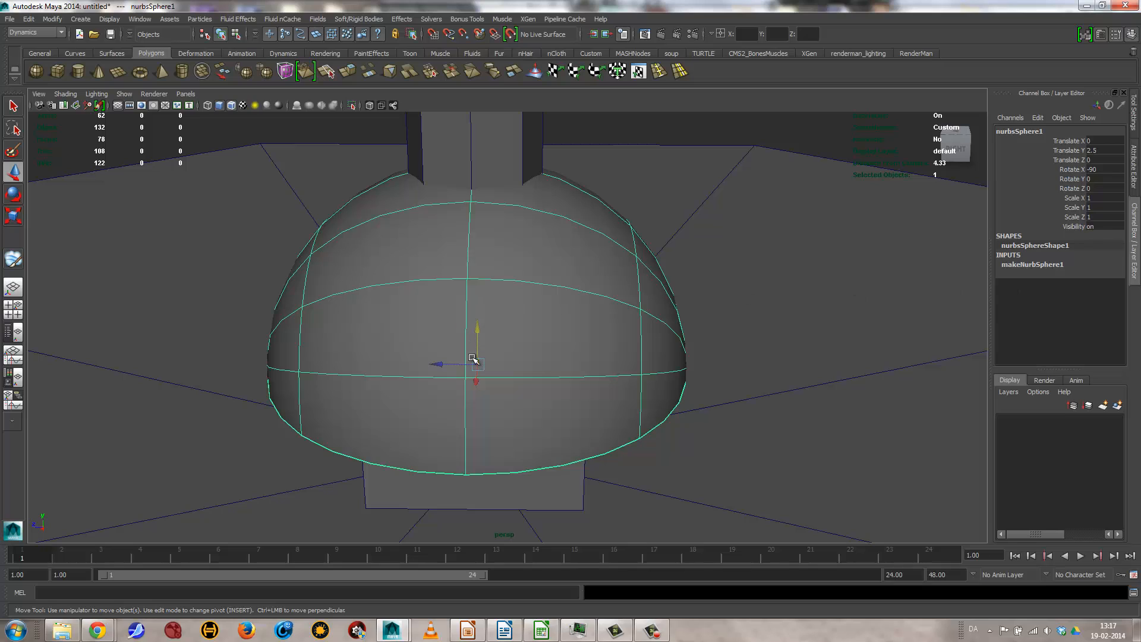
pyautogui.click(1030, 265)
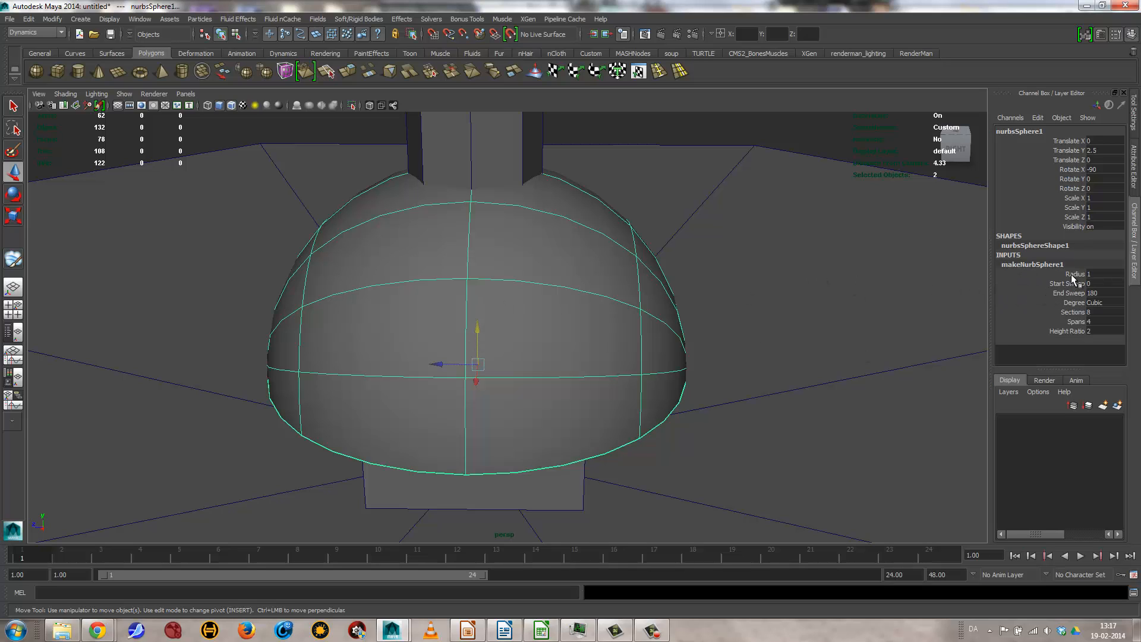
pyautogui.click(1072, 273)
pyautogui.moveTo(838, 283); pyautogui.dragTo(837, 284, button='middle')
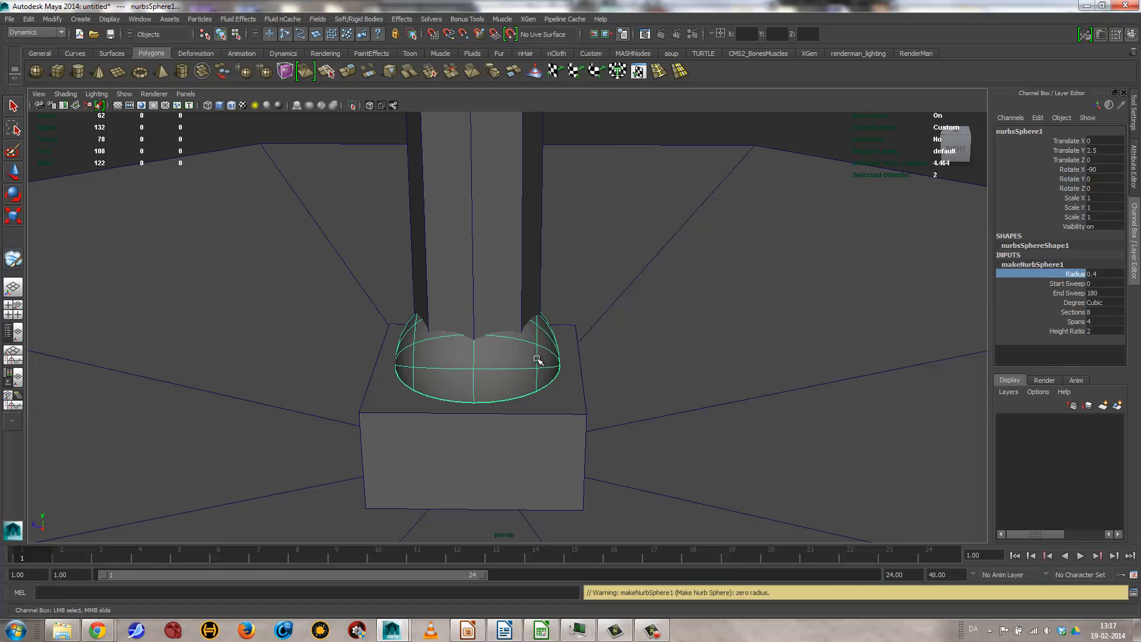
# Flatten the half sphere vertically and enlarge it uniformly, giving scales of about 1.13 in X and Y and 0.55 in Z
pyautogui.press('r')
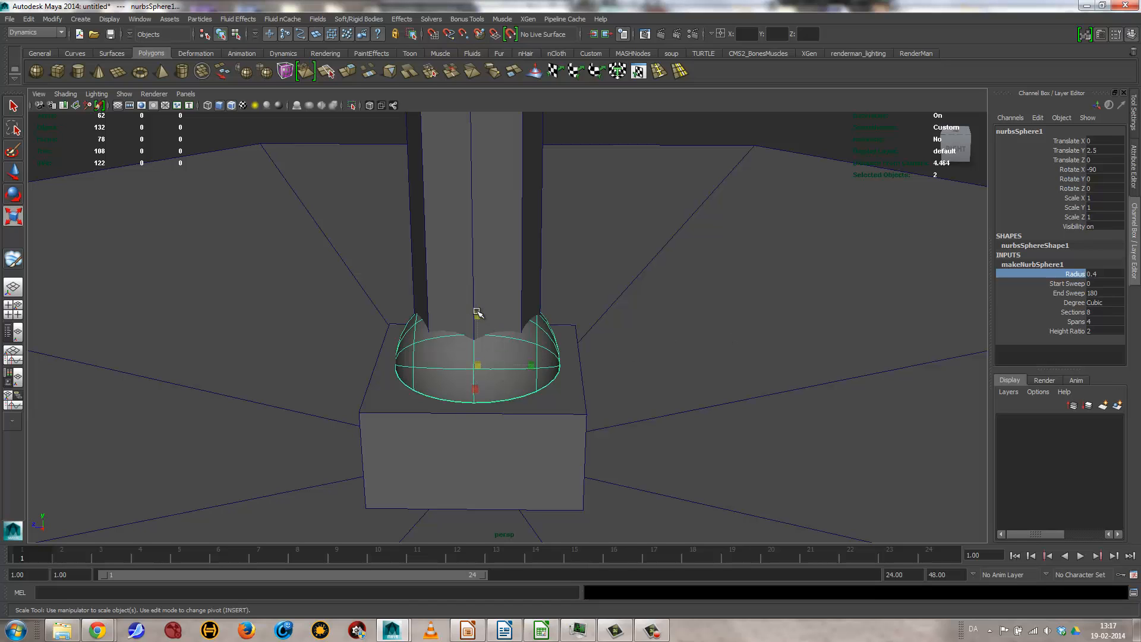
pyautogui.moveTo(478, 315); pyautogui.dragTo(888, 405)
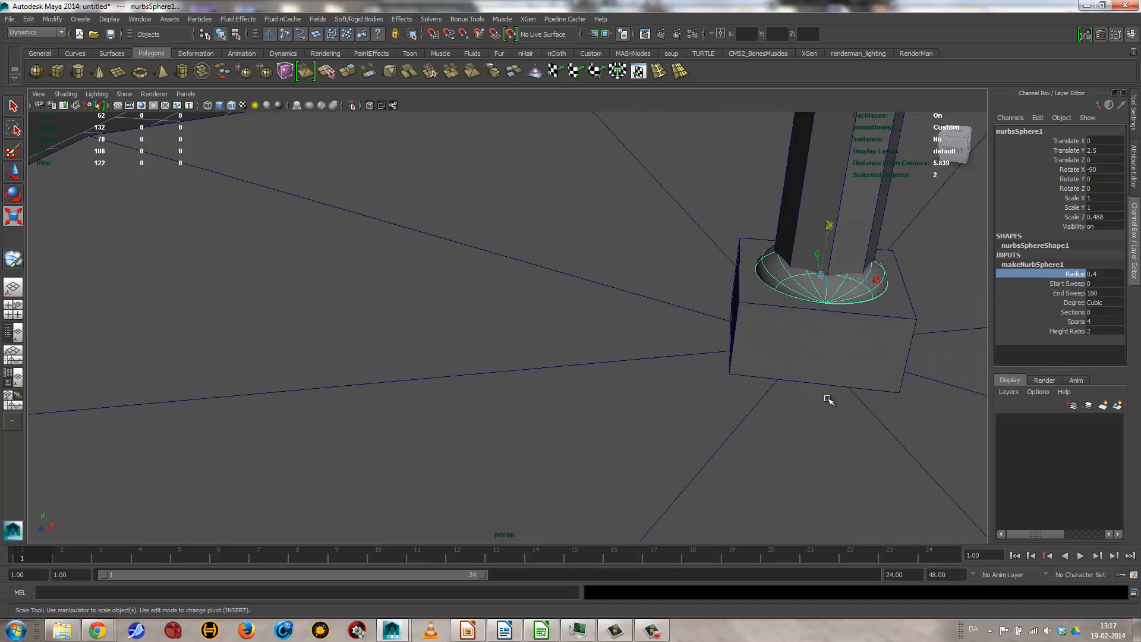
pyautogui.moveTo(823, 275); pyautogui.dragTo(833, 276)
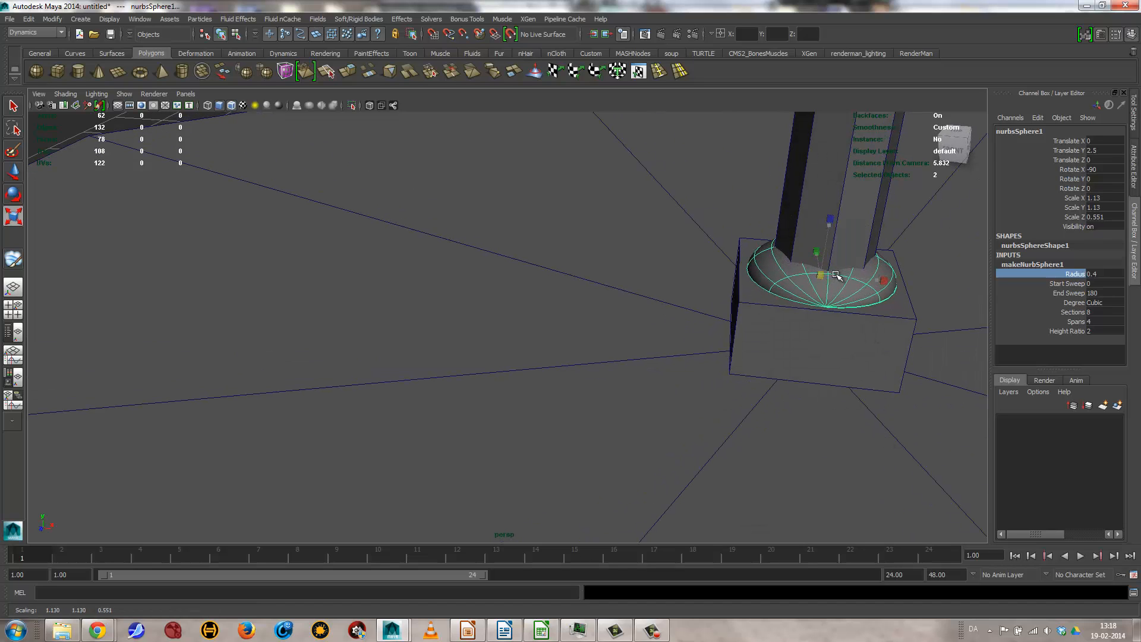
pyautogui.click(867, 408)
# Examine the column foot with the wireframe overlay on shaded objects turned off, and restore the overlay
pyautogui.keyDown('alt'); pyautogui.moveTo(866, 420); pyautogui.dragTo(771, 415); pyautogui.keyUp('alt')
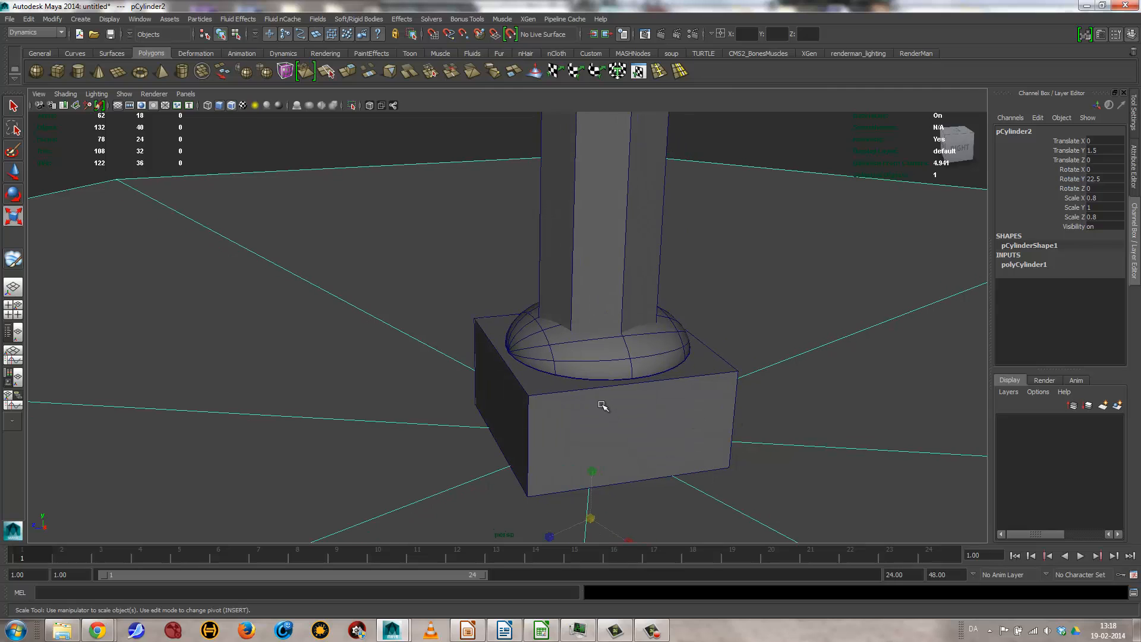
pyautogui.keyDown('alt'); pyautogui.moveTo(678, 390); pyautogui.dragTo(528, 353, button='right'); pyautogui.keyUp('alt')
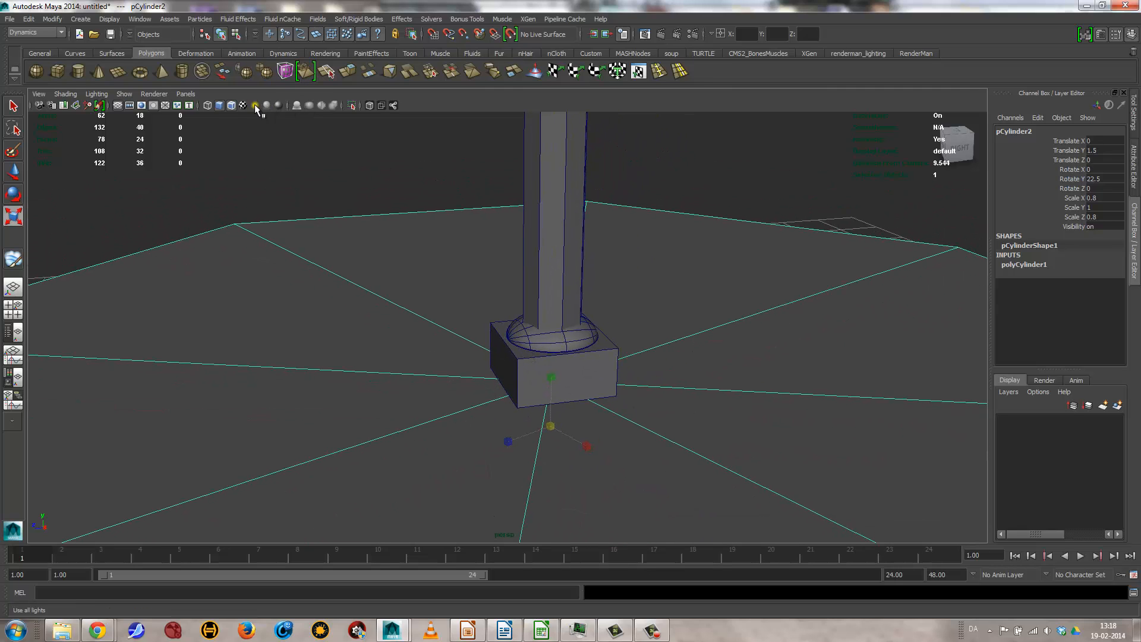
pyautogui.click(232, 106)
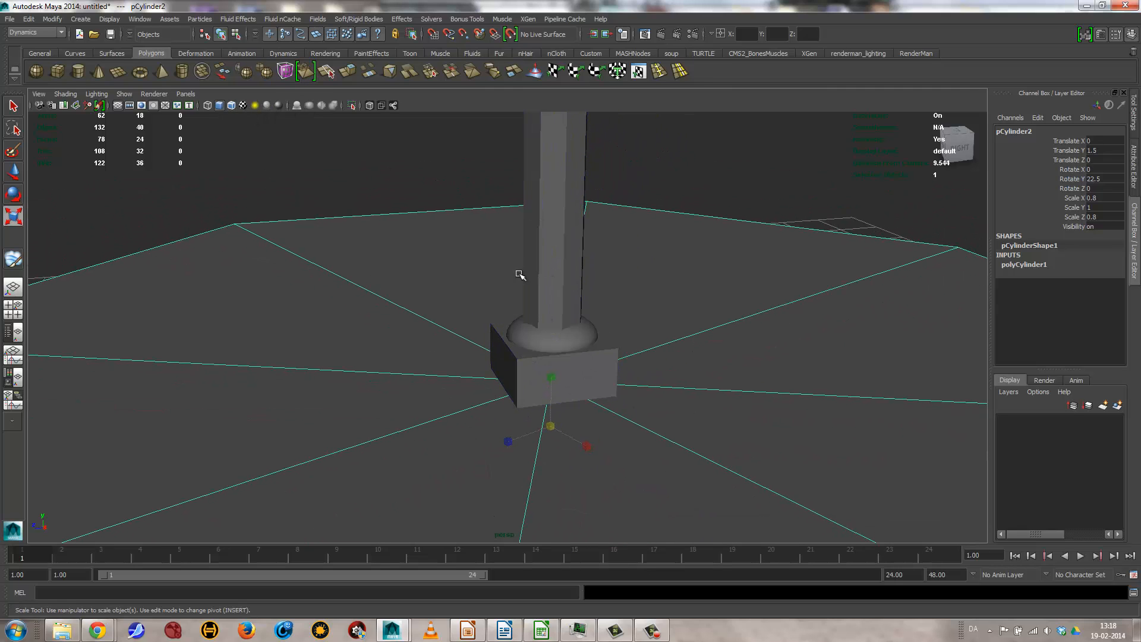
pyautogui.click(231, 106)
# Bring the whole column into view and switch the panel layout to Persp/Outliner
pyautogui.keyDown('alt'); pyautogui.moveTo(579, 351); pyautogui.dragTo(395, 335, button='right'); pyautogui.keyUp('alt')
pyautogui.keyDown('alt'); pyautogui.moveTo(544, 274); pyautogui.dragTo(519, 315, button='middle'); pyautogui.keyUp('alt')
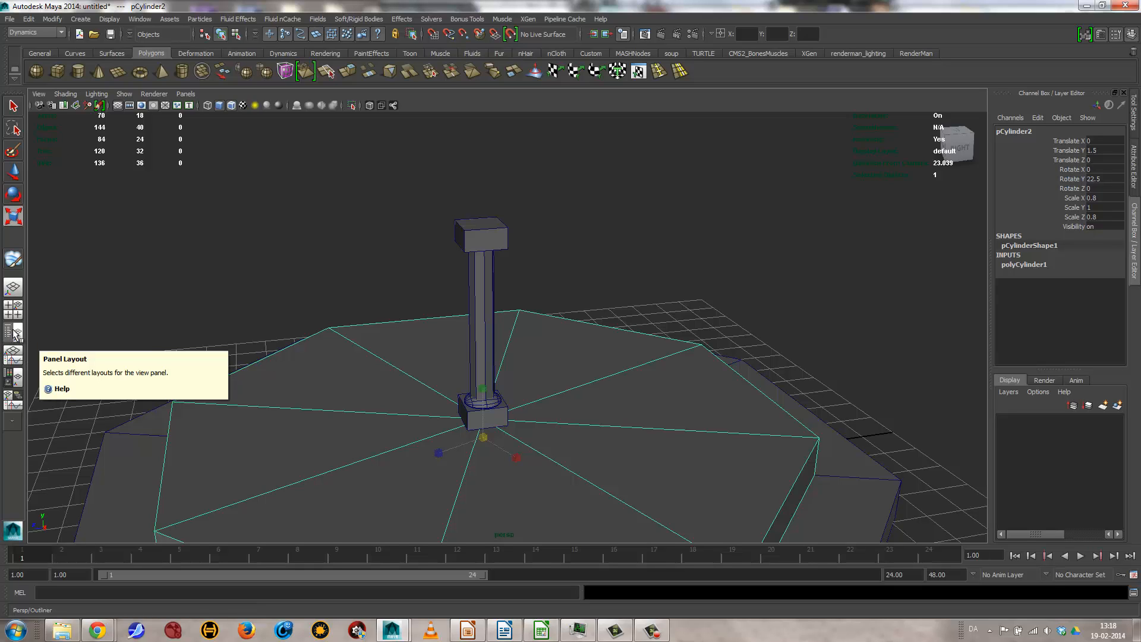
pyautogui.click(13, 334)
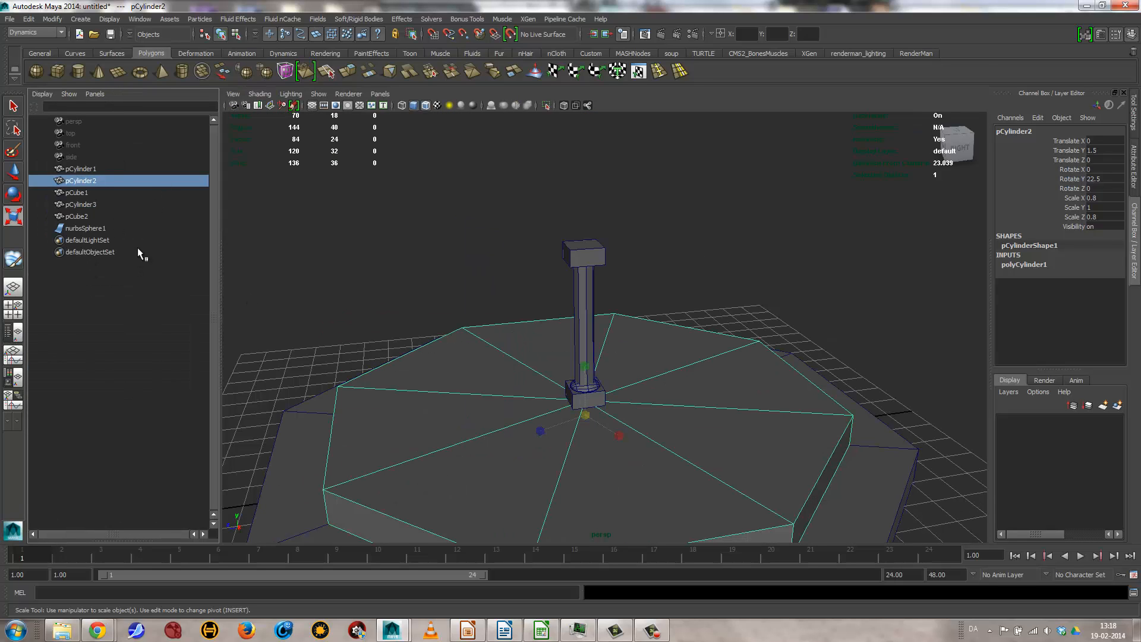
# Examine the scene objects in the Outliner one by one, from pCylinder1 through pCube2, with both platform tiers in view
pyautogui.click(88, 169)
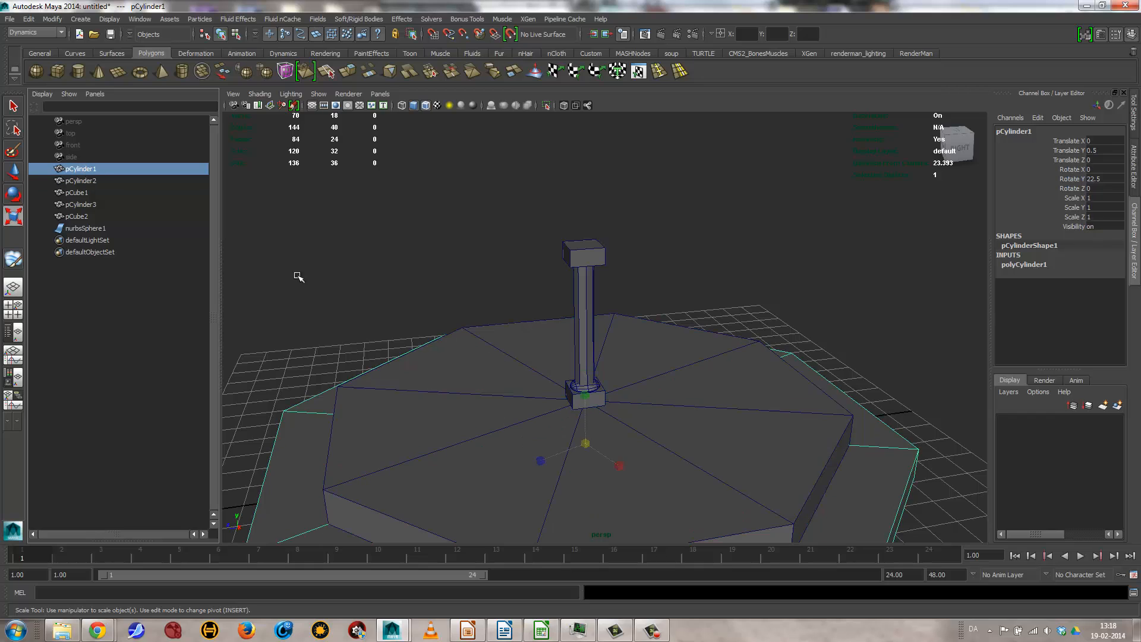
pyautogui.keyDown('alt'); pyautogui.moveTo(710, 420); pyautogui.dragTo(324, 329, button='right'); pyautogui.keyUp('alt')
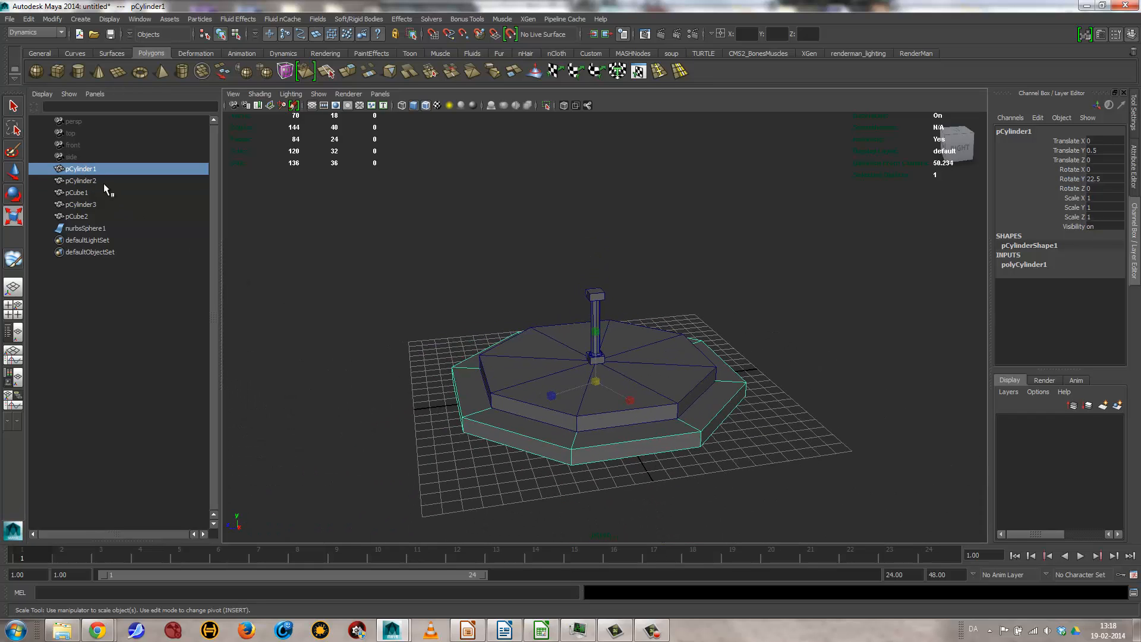
pyautogui.click(81, 181)
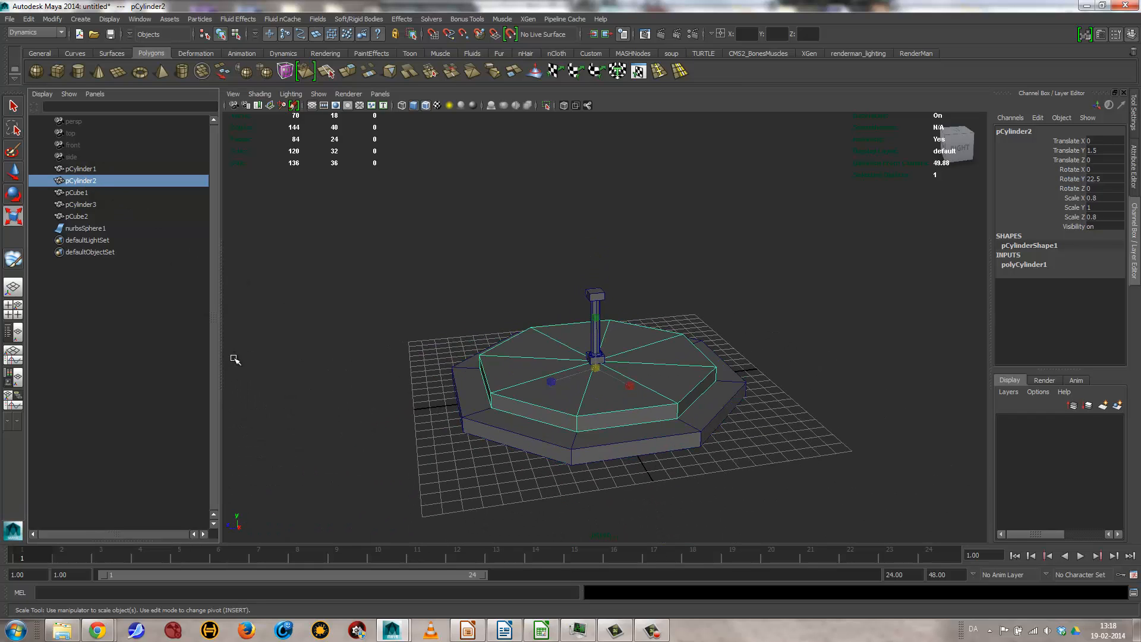
pyautogui.click(88, 191)
pyautogui.click(89, 205)
pyautogui.click(88, 216)
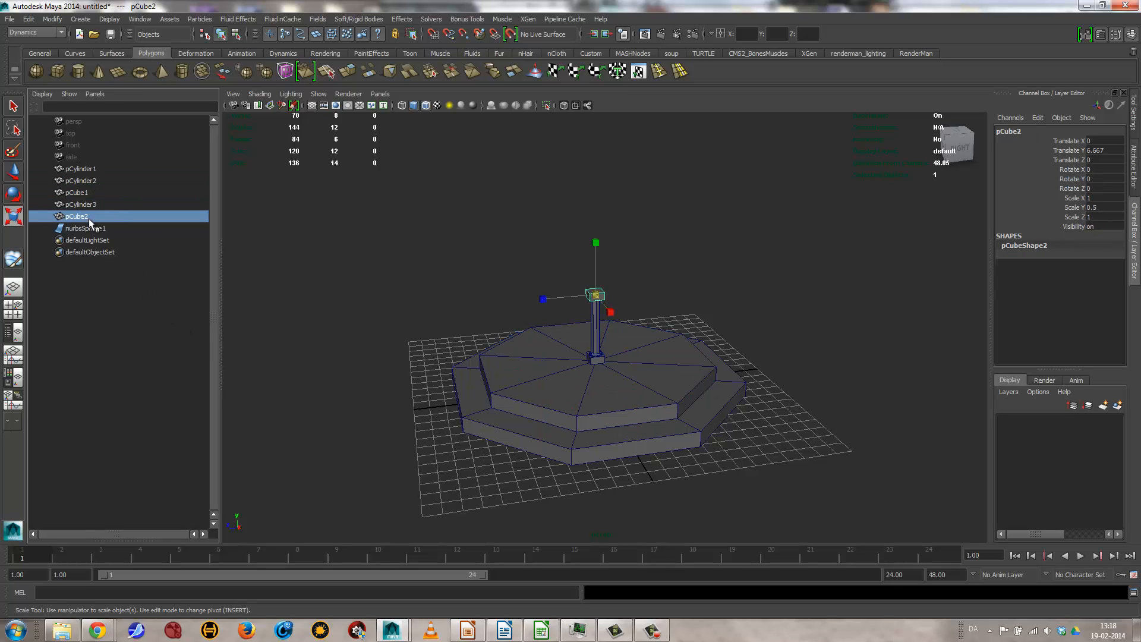
# Group the four column parts, nurbsSphere1, pCube2, pCylinder3 and pCube1, and expand the new group in the Outliner
pyautogui.click(94, 230)
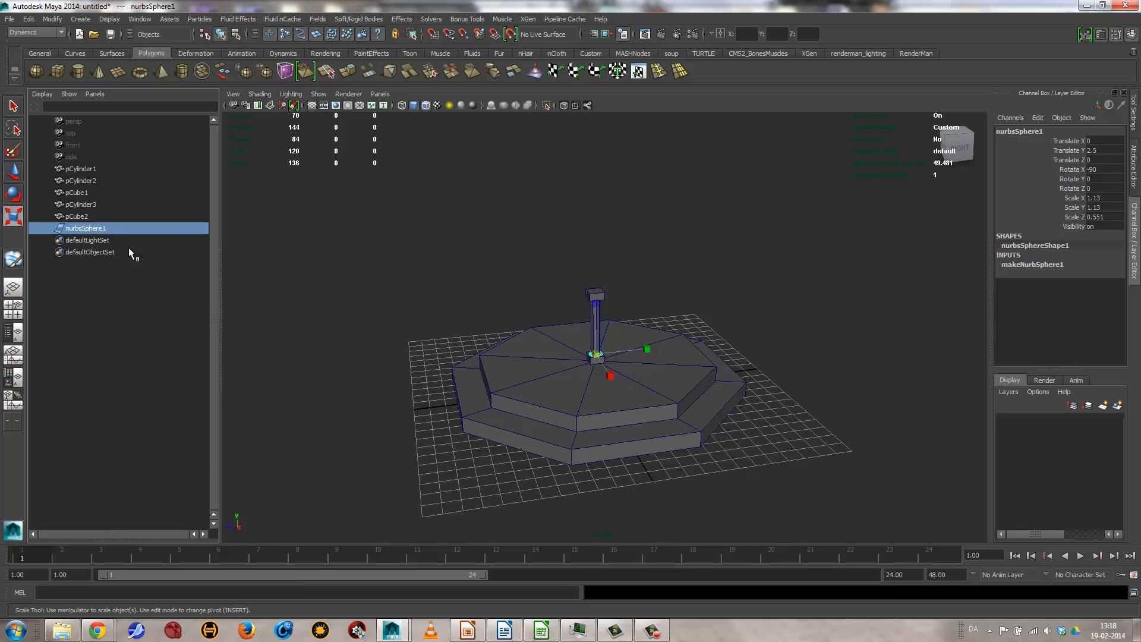
pyautogui.keyDown('shift'); pyautogui.click(77, 193); pyautogui.keyUp('shift')
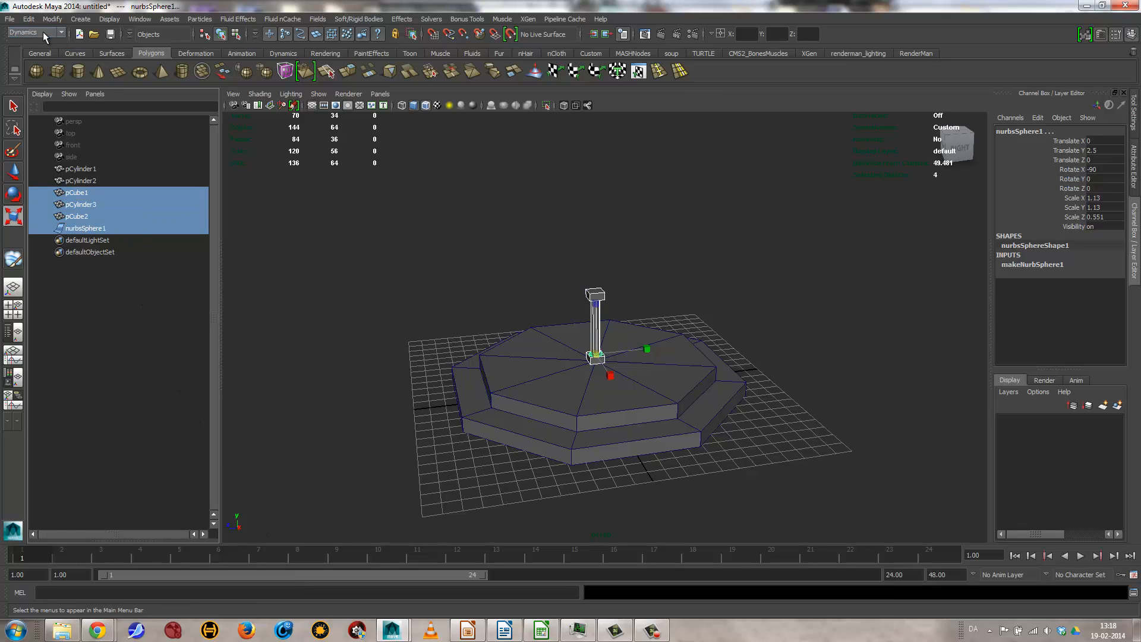
pyautogui.click(28, 19)
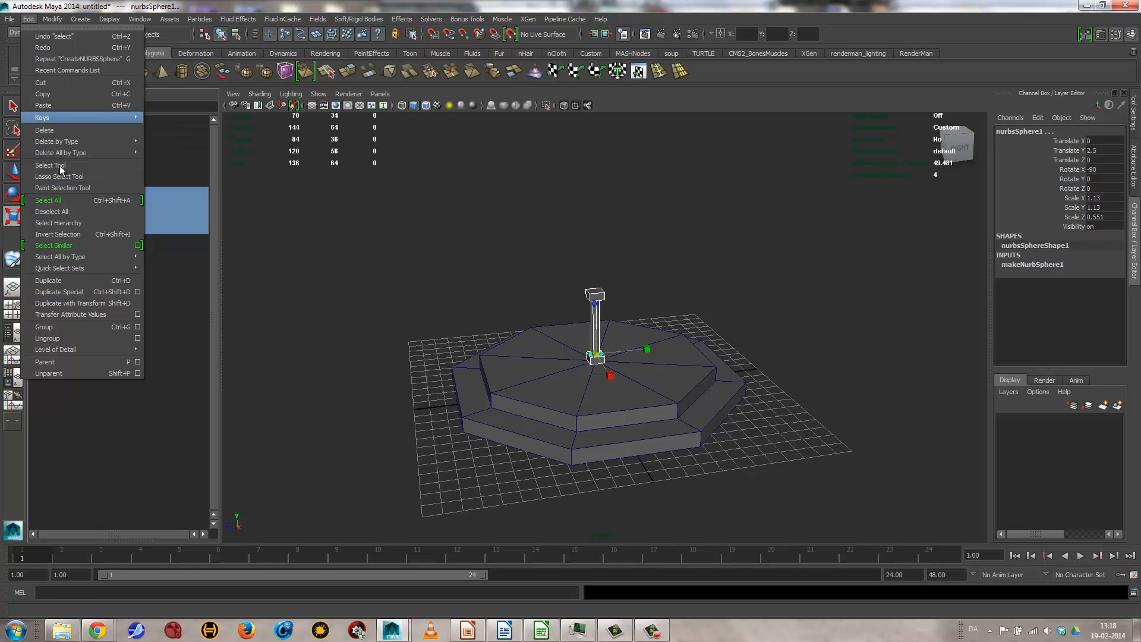
pyautogui.click(69, 327)
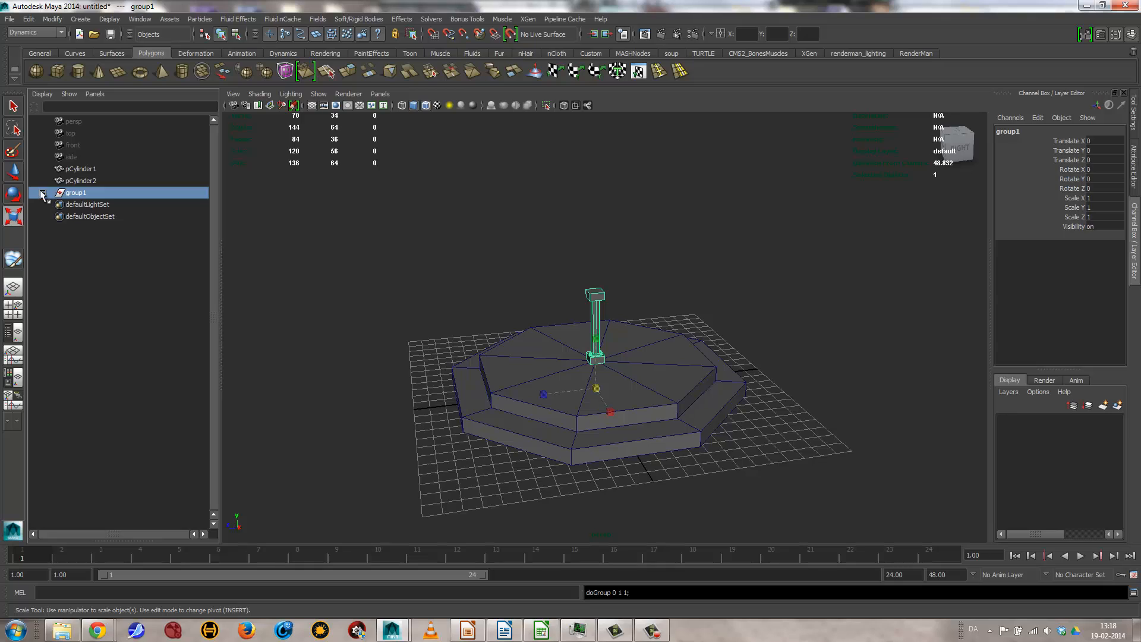
pyautogui.click(42, 193)
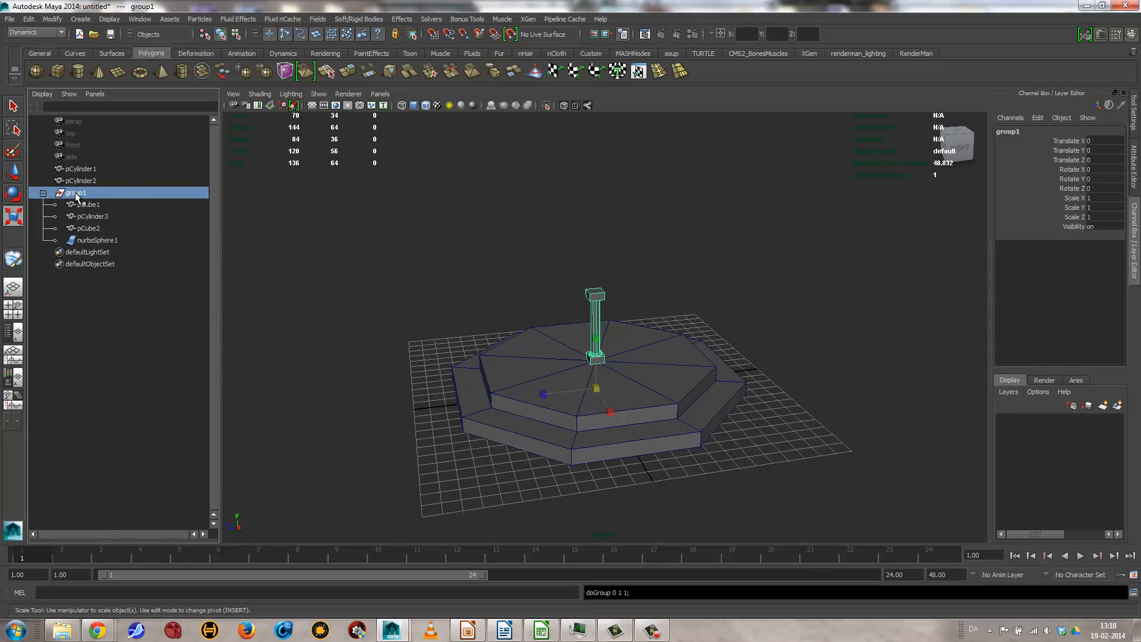
# Try moving the whole column group freely away from the platform's centre with the Move tool, and undo the move
pyautogui.press('w')
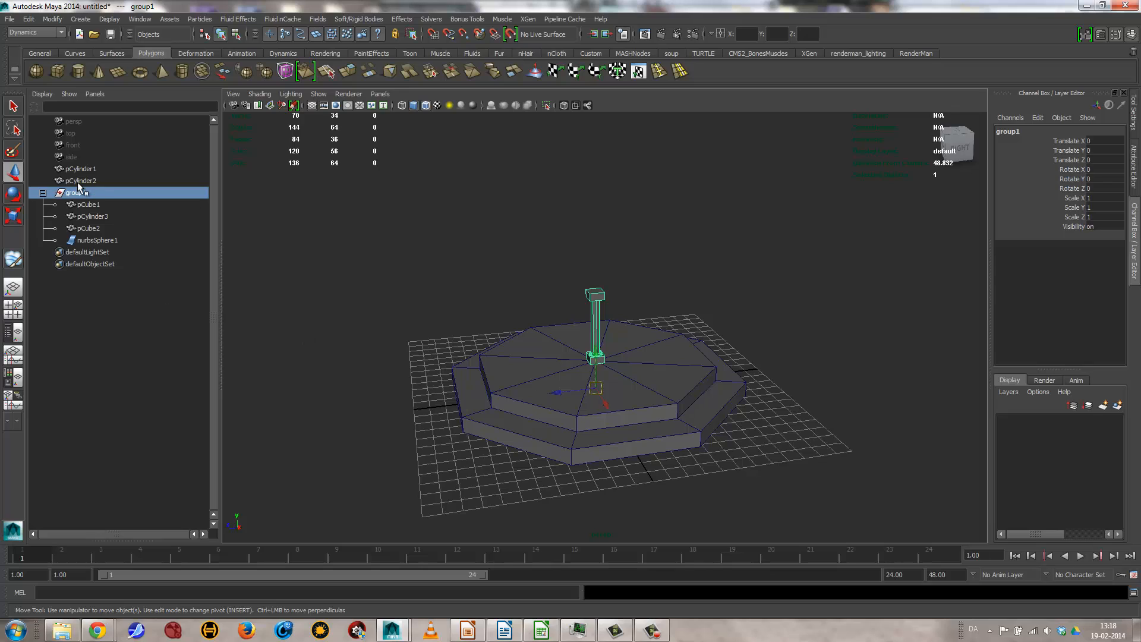
pyautogui.moveTo(595, 389); pyautogui.dragTo(716, 269)
pyautogui.hotkey('ctrl', 'z')
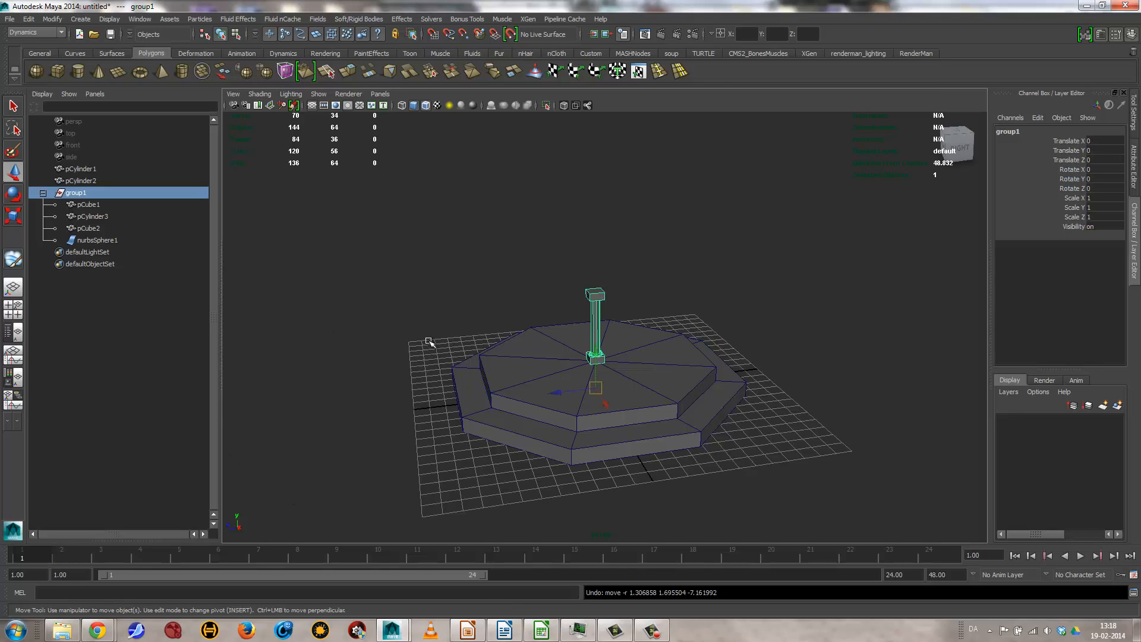
# Try moving only the column shaft, pCylinder3, selected from inside the group in the Outliner, and undo the move
pyautogui.click(640, 187)
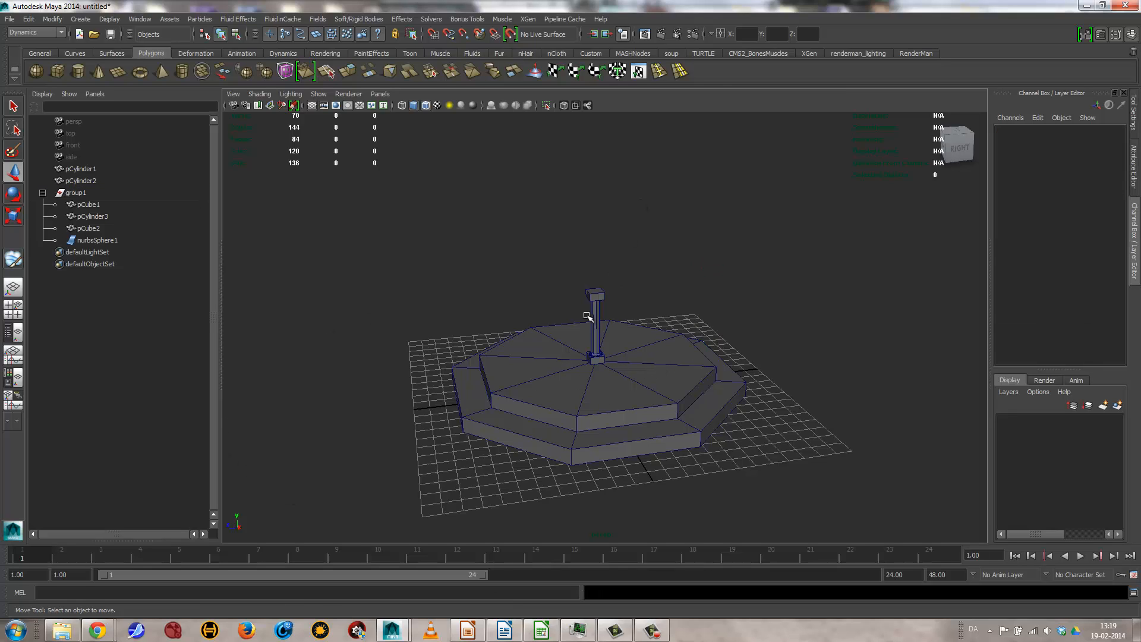
pyautogui.click(81, 215)
pyautogui.moveTo(595, 327); pyautogui.dragTo(723, 343)
pyautogui.hotkey('ctrl', 'z')
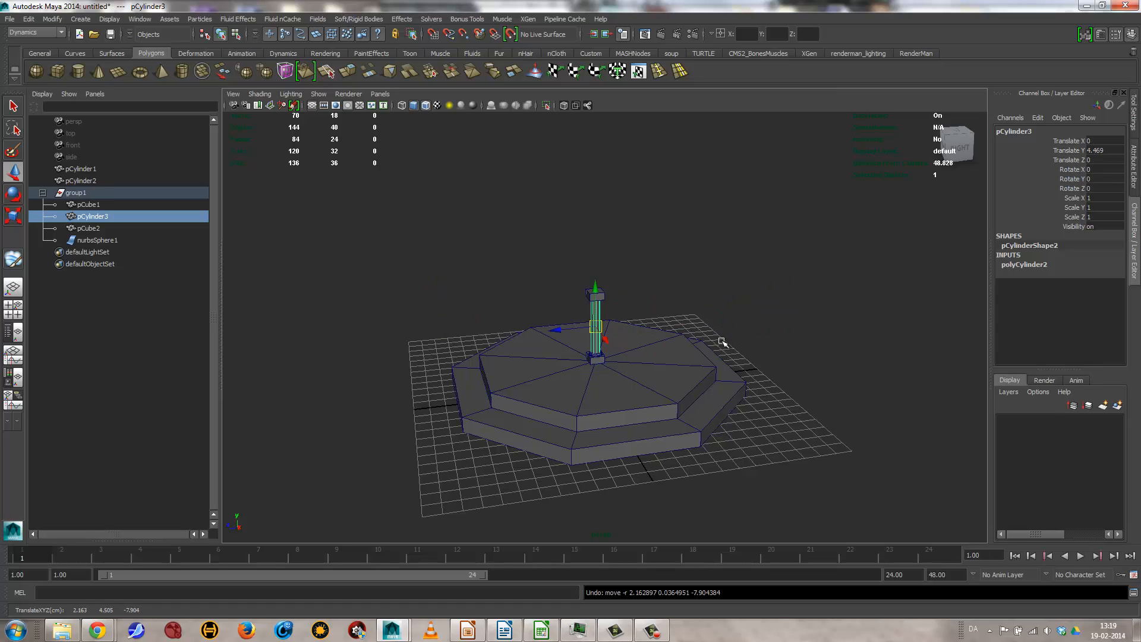
# Try moving the column shaft after picking it directly in the viewport instead of through the group, and undo the move
pyautogui.click(86, 195)
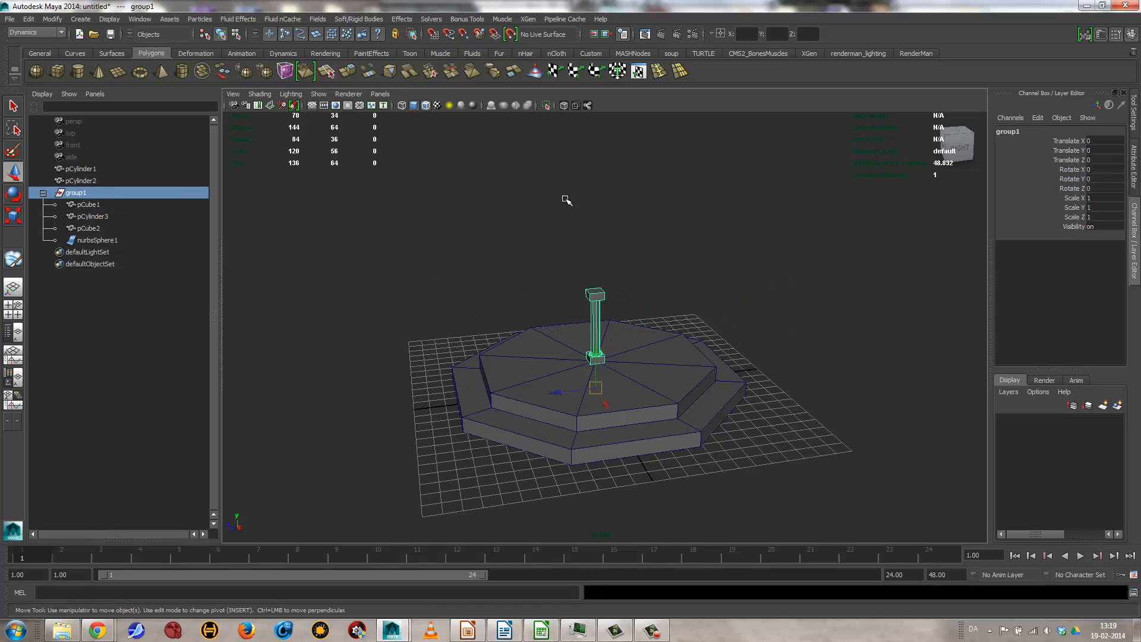
pyautogui.click(588, 211)
pyautogui.click(596, 321)
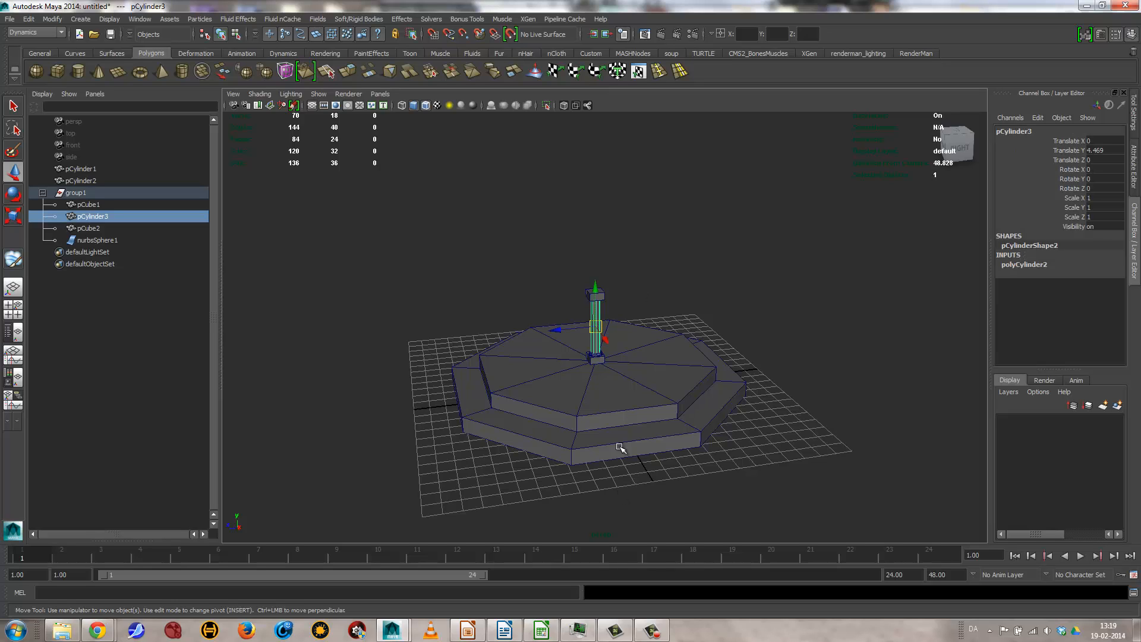
pyautogui.moveTo(595, 337); pyautogui.dragTo(647, 329)
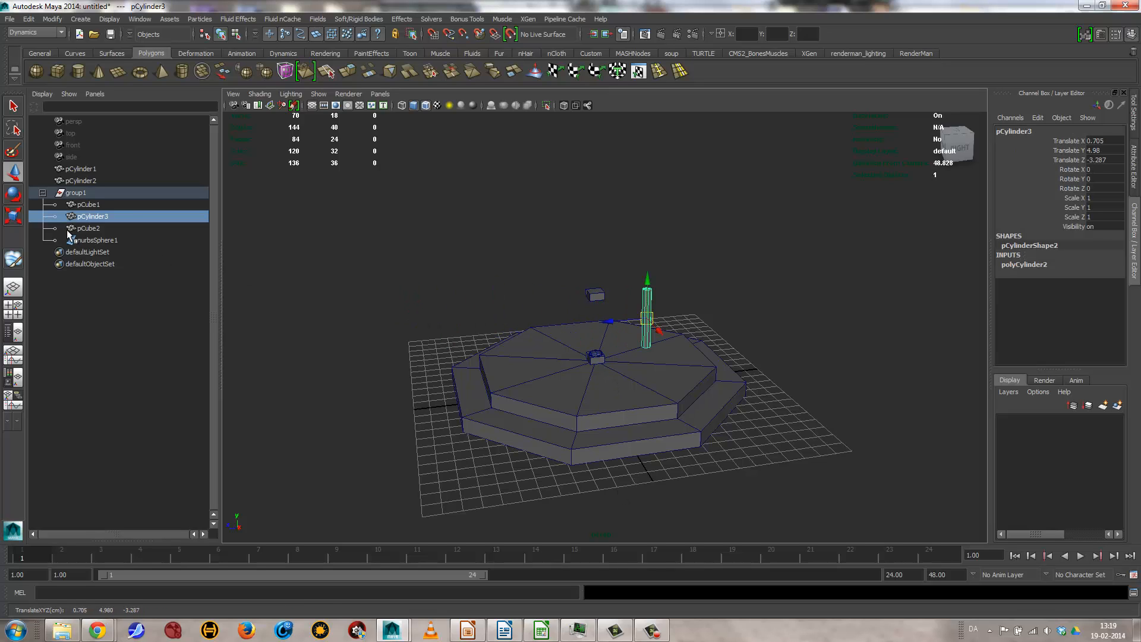
pyautogui.hotkey('ctrl', 'z')
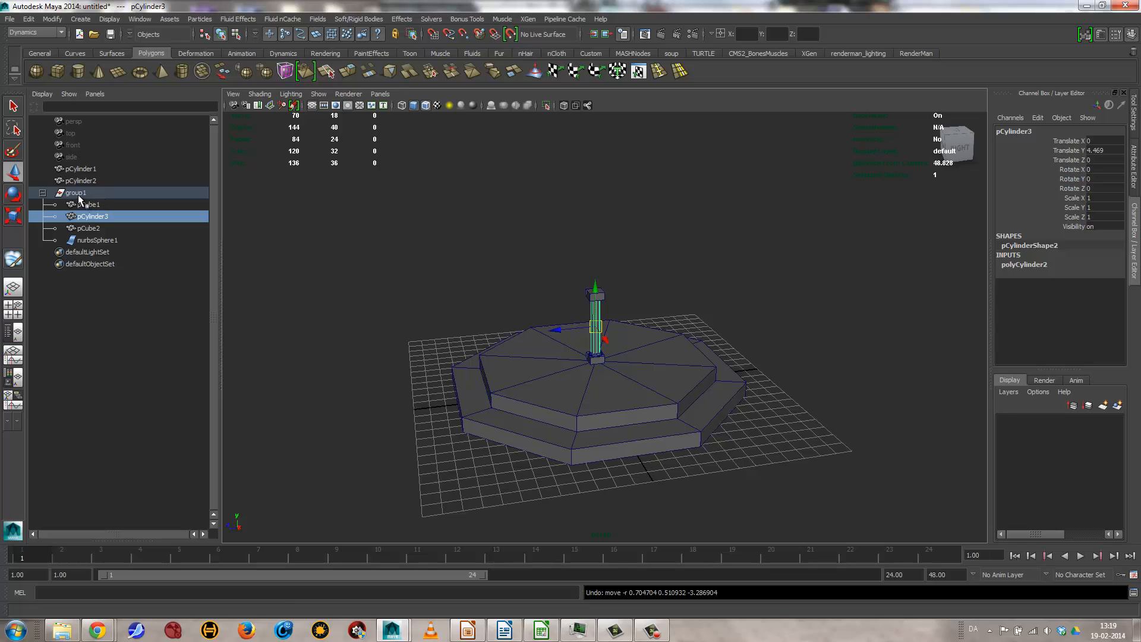
# Select the column's parent group from its shaft and move it about 13.87 along Z, off the platform
pyautogui.click(77, 194)
pyautogui.click(598, 311)
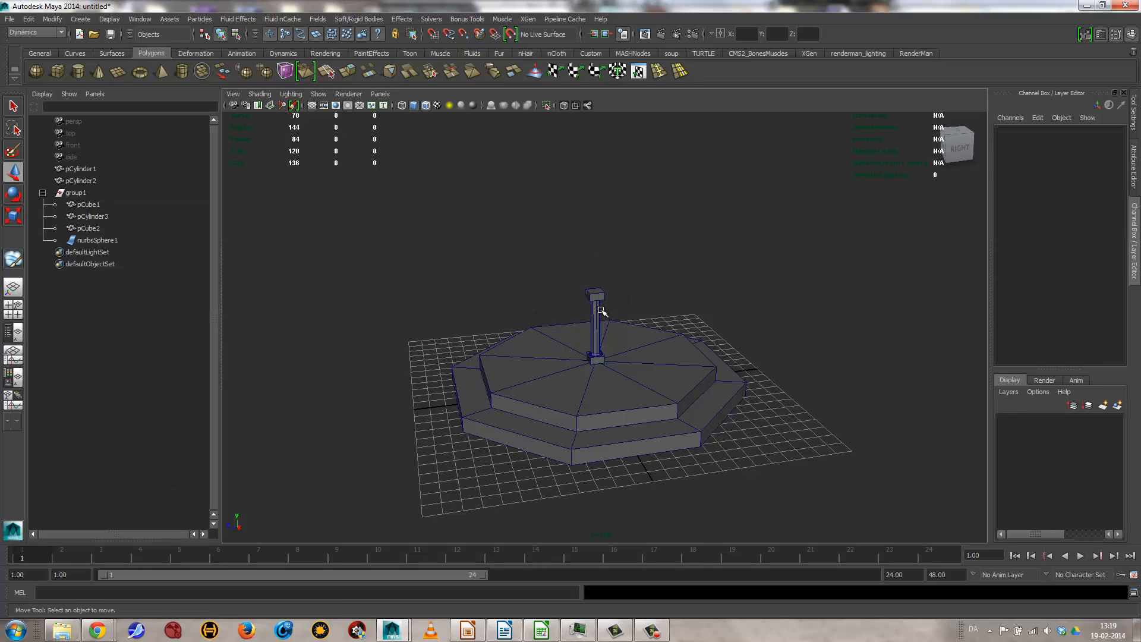
pyautogui.press('Up')
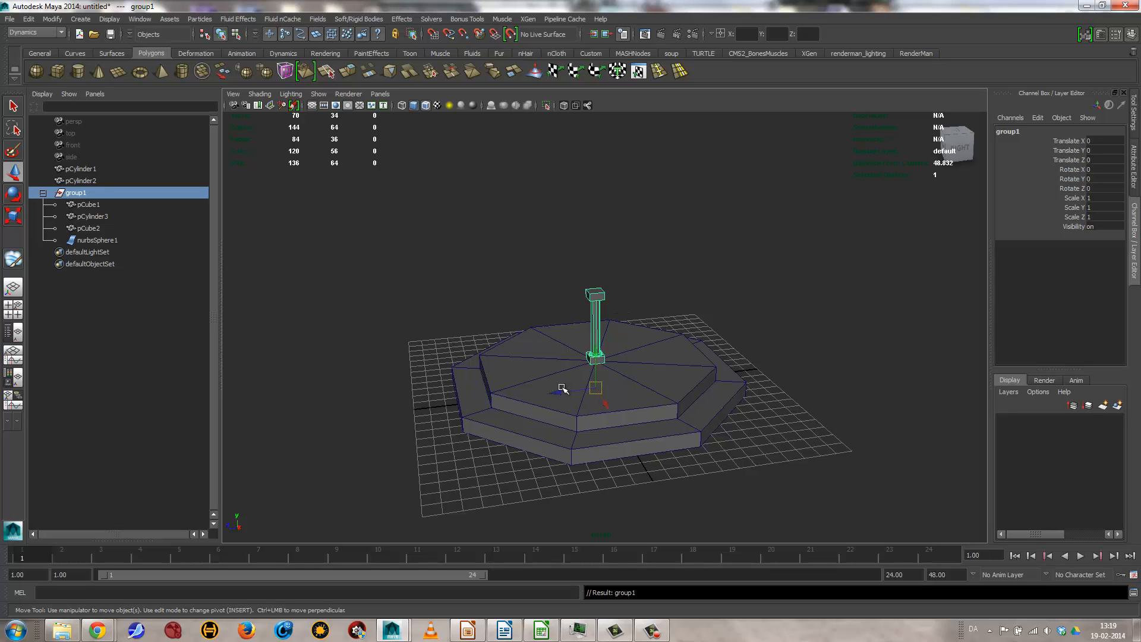
pyautogui.moveTo(562, 393); pyautogui.dragTo(310, 396)
# Move the four column parts without their group node to above the platform, and shift the group by its displaced pivot
pyautogui.click(367, 288)
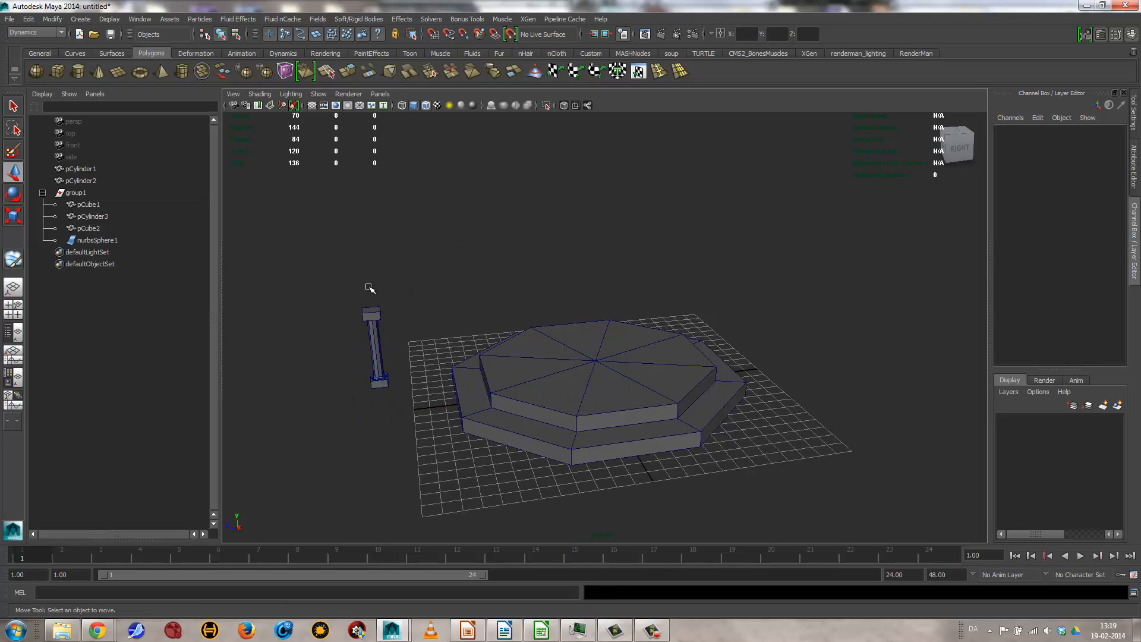
pyautogui.moveTo(312, 269); pyautogui.dragTo(460, 470)
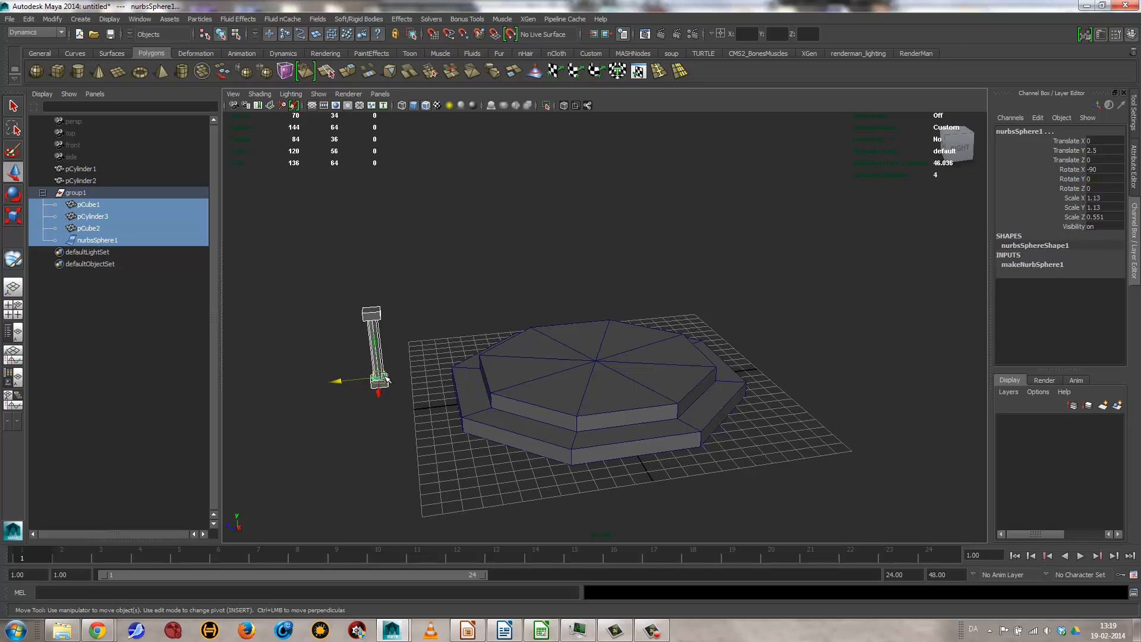
pyautogui.moveTo(386, 379); pyautogui.dragTo(608, 261)
pyautogui.click(77, 193)
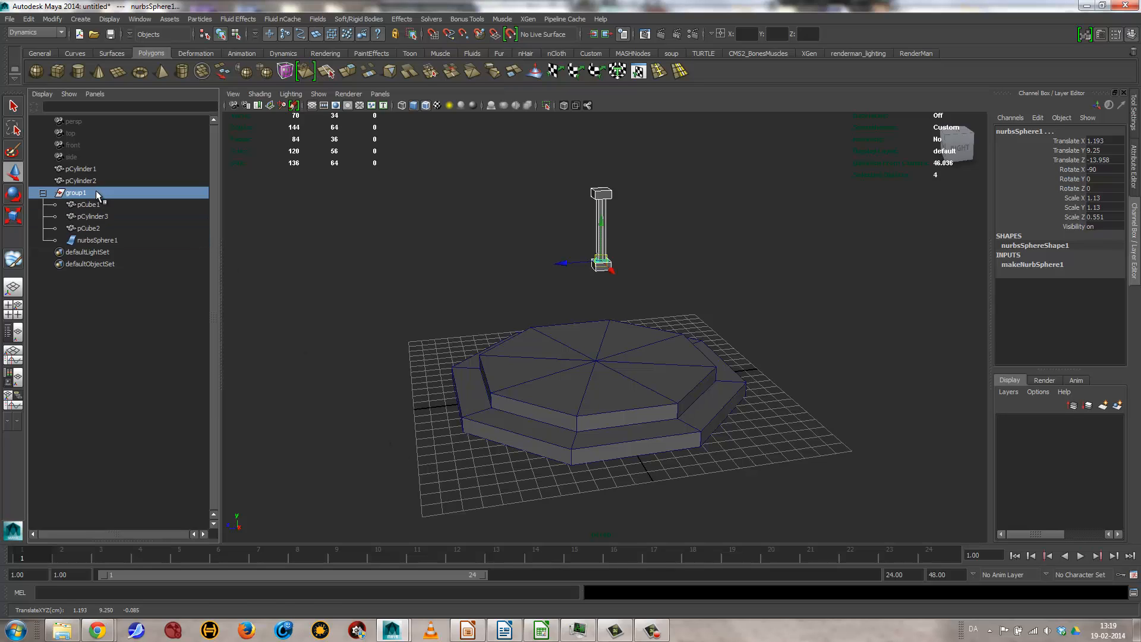
pyautogui.moveTo(397, 433); pyautogui.dragTo(390, 429)
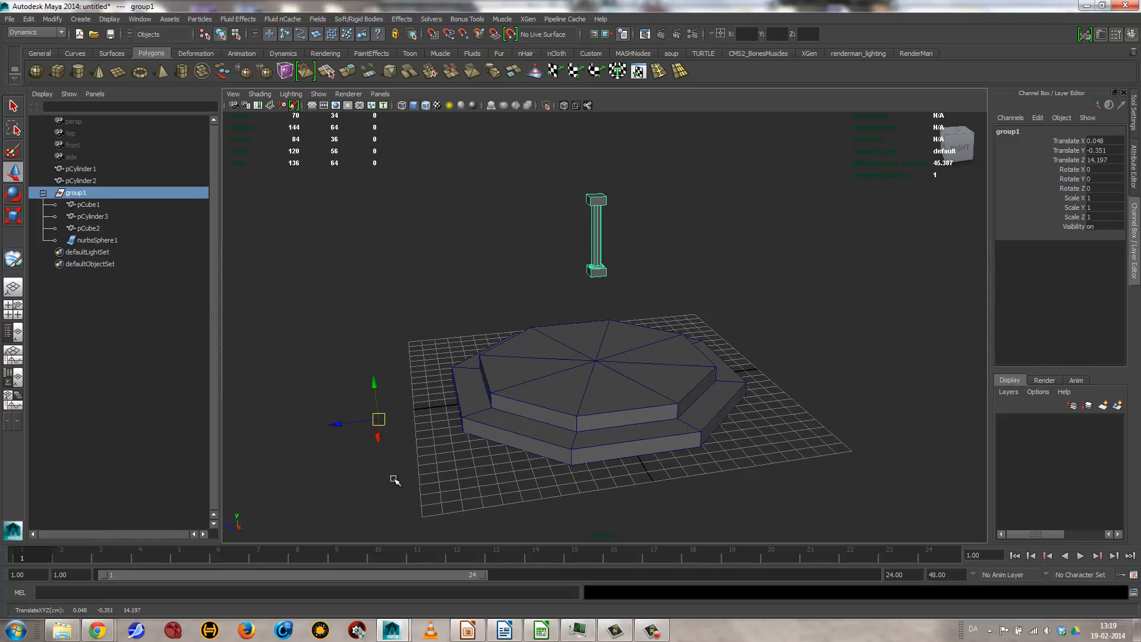
# Undo the moves of the group and its parts, back to the column standing at the platform's centre
pyautogui.hotkey('ctrl', 'z')
pyautogui.hotkey('ctrl', 'z')
pyautogui.hotkey('ctrl', 'z')
pyautogui.hotkey('ctrl', 'z')
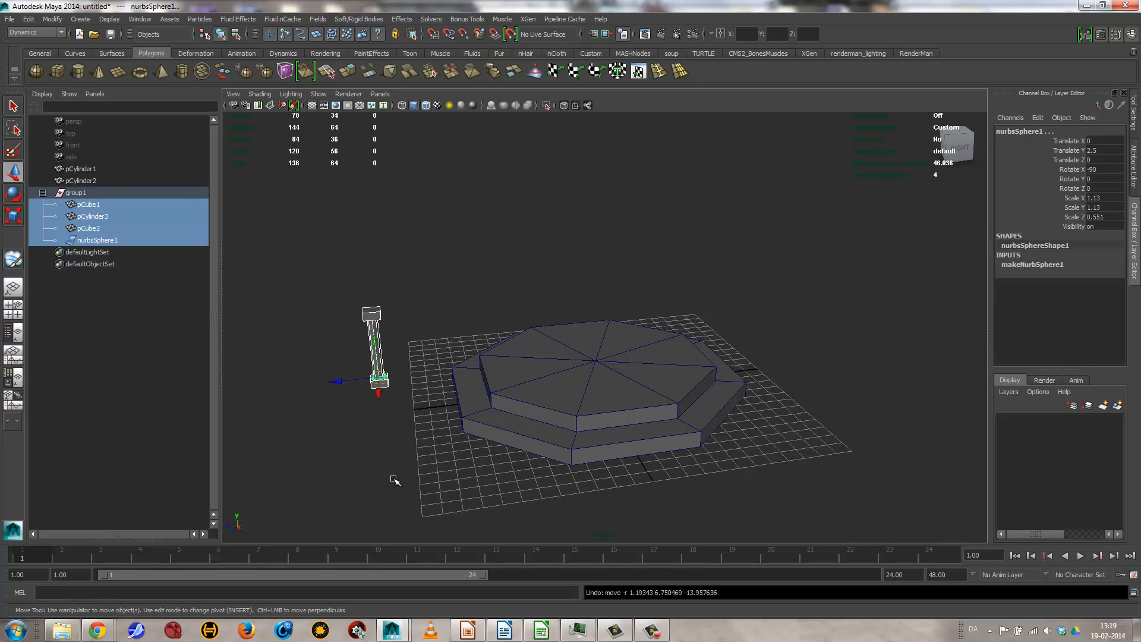
pyautogui.hotkey('ctrl', 'z')
pyautogui.hotkey('ctrl', 'z')
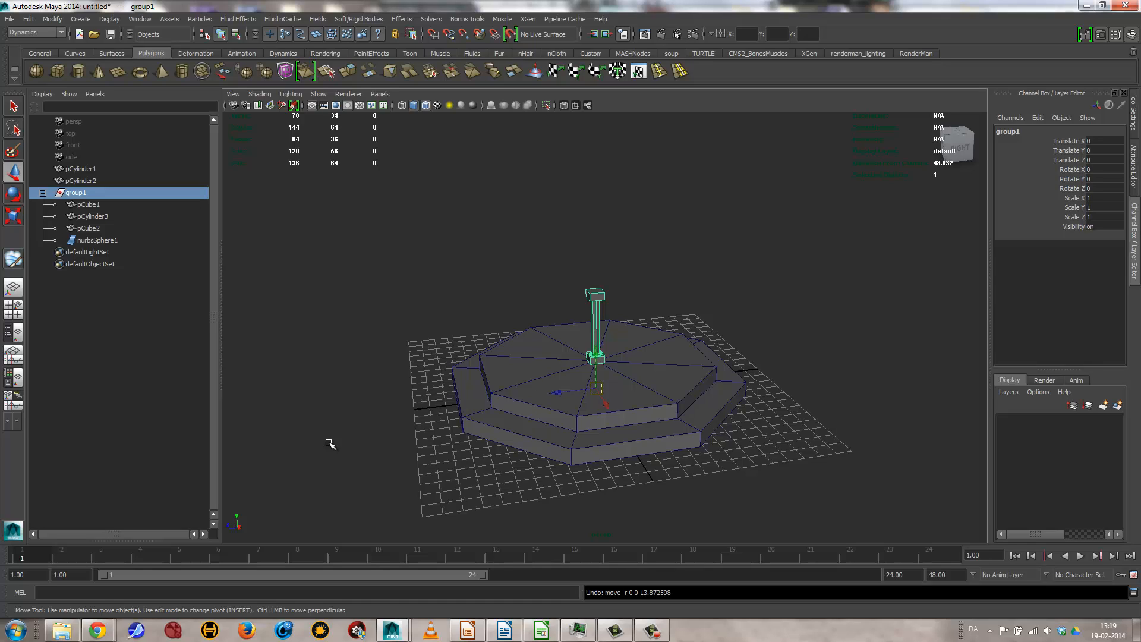
# Rename the column group to pillar1 and collapse it in the Outliner
pyautogui.doubleClick(87, 193)
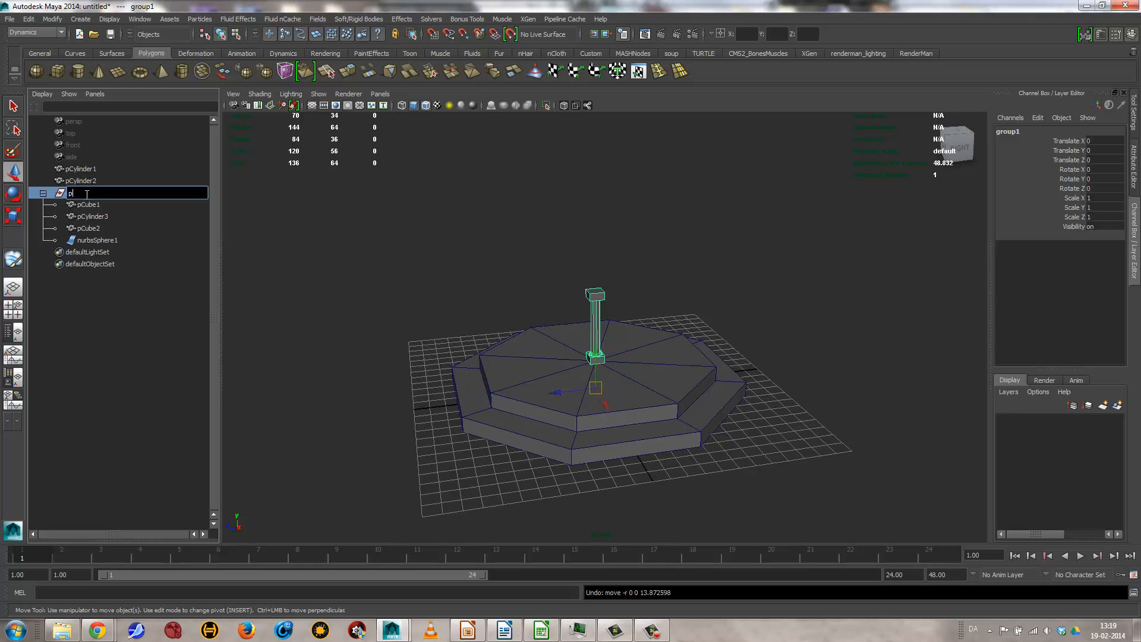
pyautogui.write('pillar1')
pyautogui.press('Return')
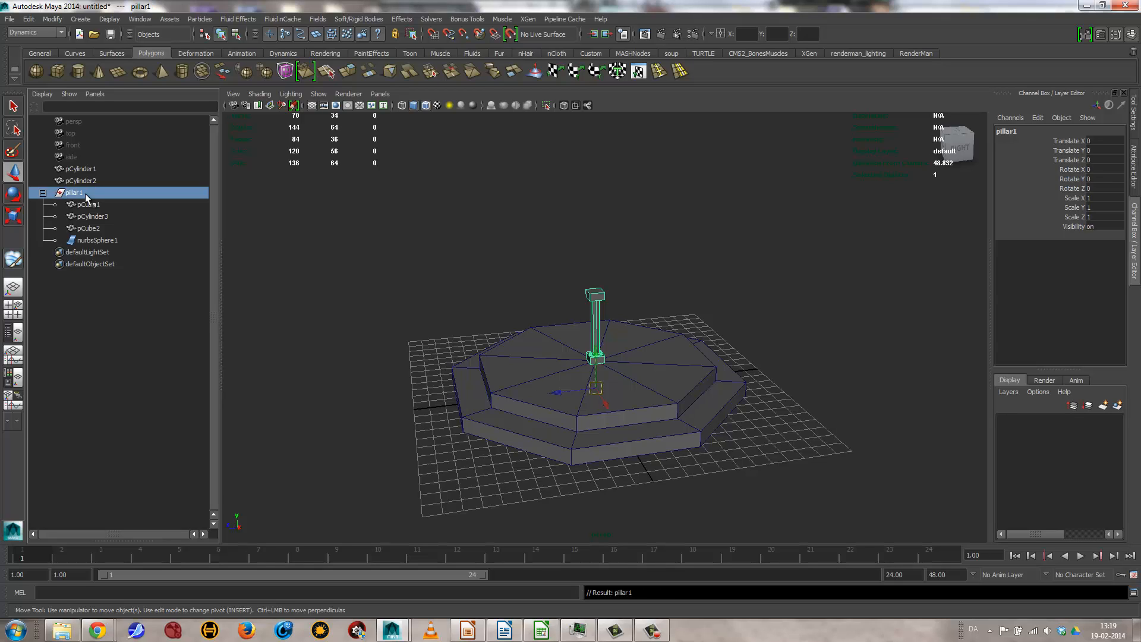
pyautogui.click(42, 193)
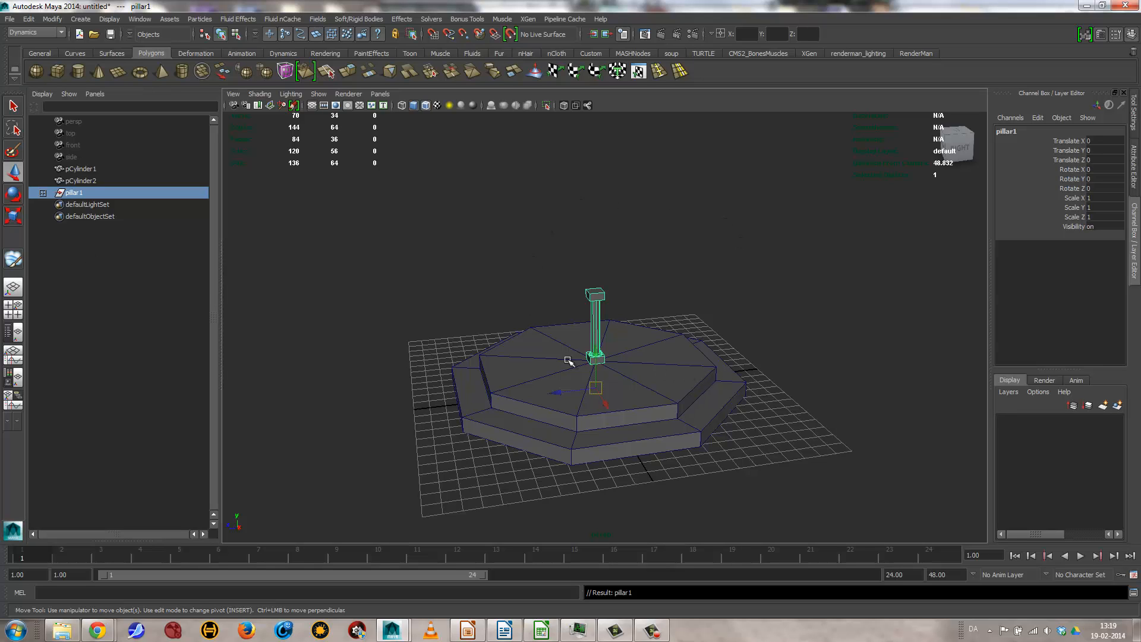
pyautogui.click(42, 194)
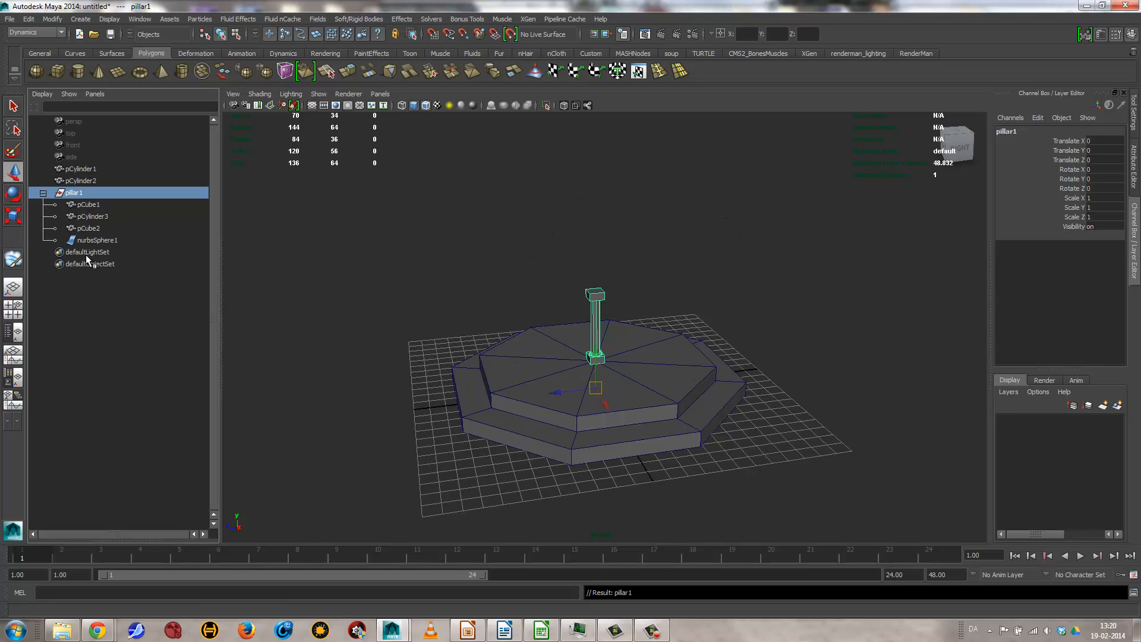
pyautogui.click(43, 194)
# In the top view, move pillar1 near the upper platform's front-right corner, at about X 2.54 and Z 6.80
pyautogui.keyDown('alt'); pyautogui.moveTo(570, 487); pyautogui.dragTo(637, 385); pyautogui.keyUp('alt')
pyautogui.press('space')
pyautogui.keyDown('alt'); pyautogui.moveTo(659, 395); pyautogui.dragTo(634, 222, button='middle'); pyautogui.keyUp('alt')
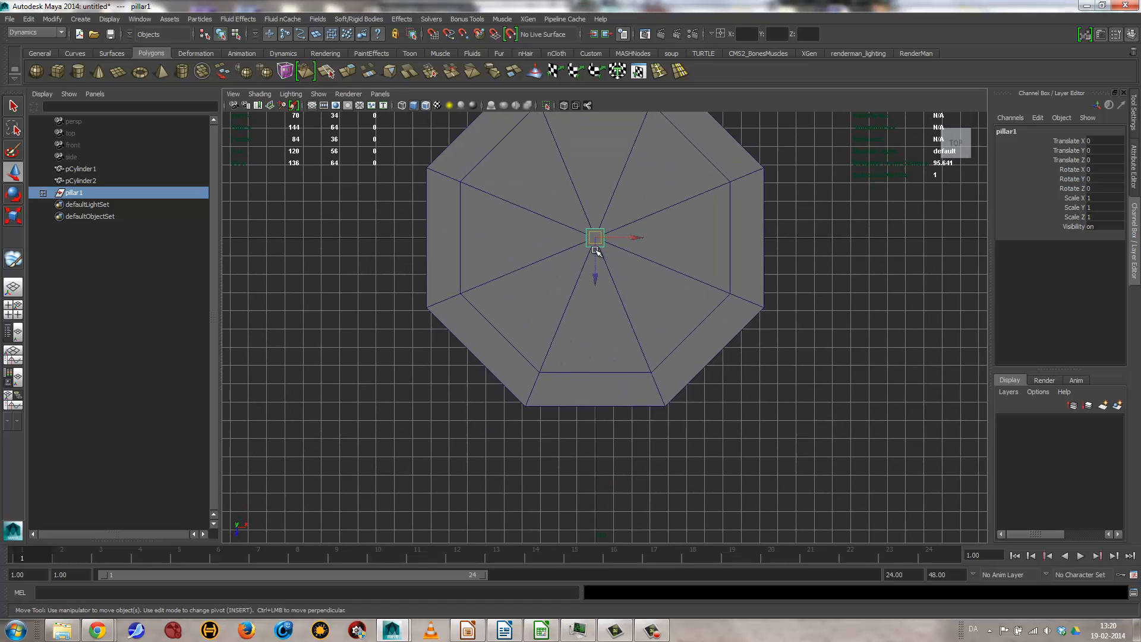
pyautogui.moveTo(595, 250); pyautogui.dragTo(650, 371)
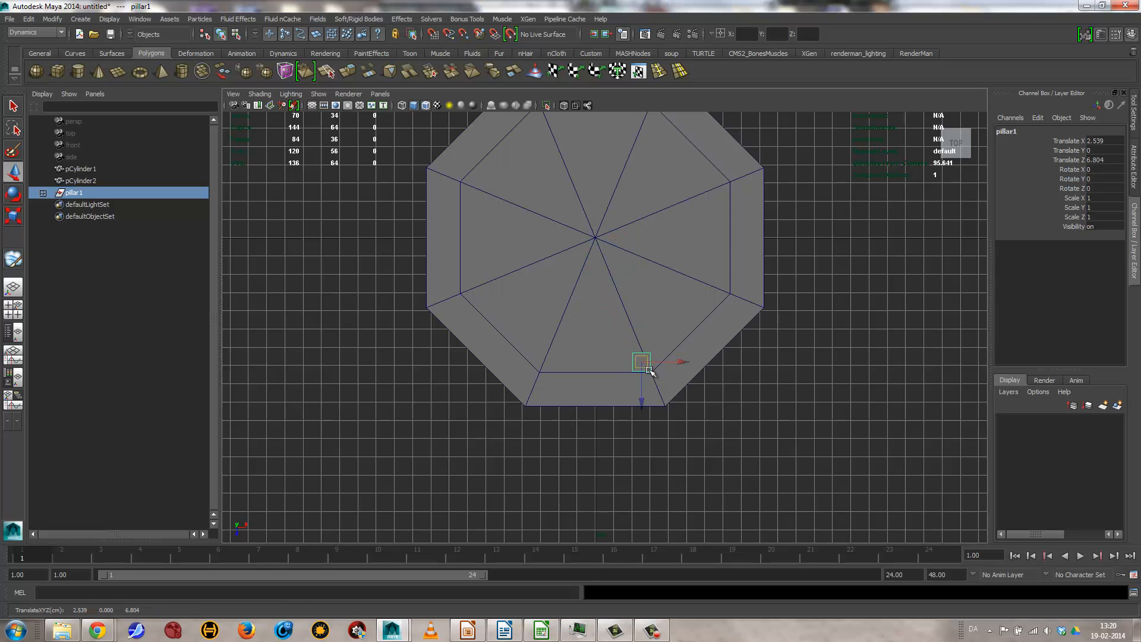
# Fine-tune pillar1 to about X 2.553 and Z 6.875 so its base corner meets the upper platform's corner
pyautogui.scroll(6, 642, 420)
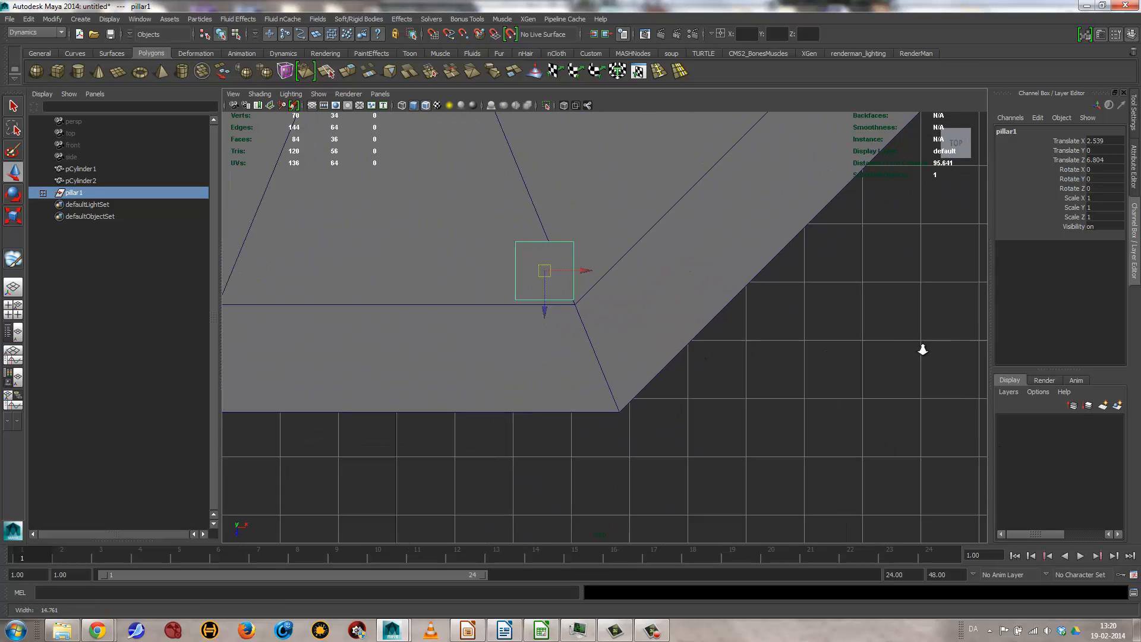
pyautogui.scroll(2, 922, 349)
pyautogui.moveTo(517, 243); pyautogui.dragTo(520, 250)
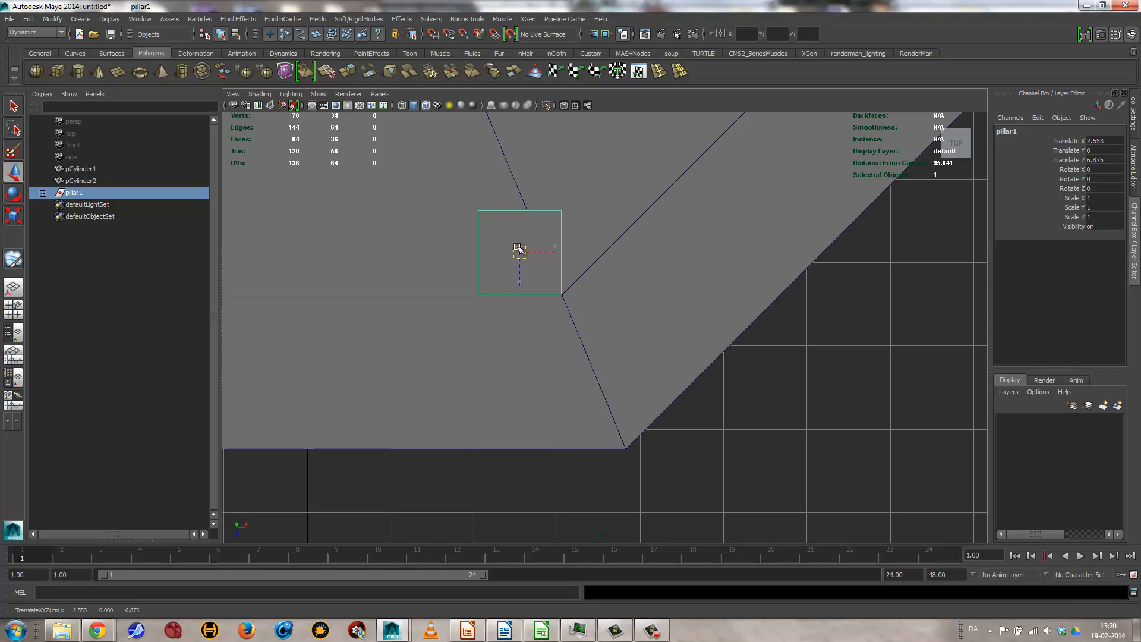
pyautogui.scroll(-5, 640, 321)
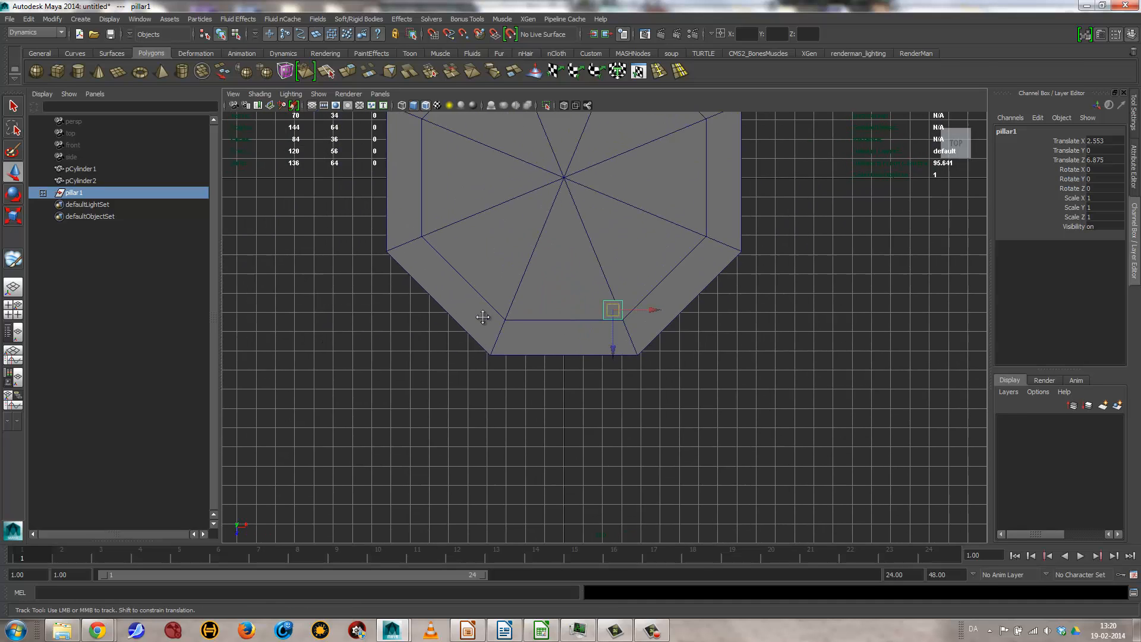
pyautogui.scroll(5, 667, 349)
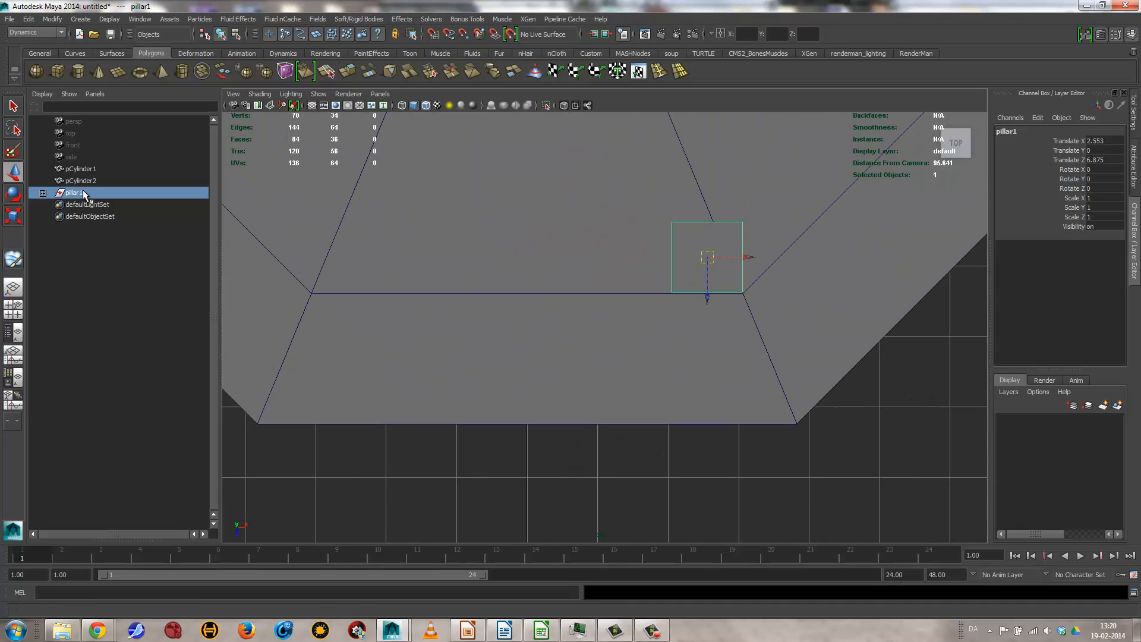
# Duplicate pillar1 and mirror the copy to the upper platform's front-left corner by setting its Translate X to -2.553
pyautogui.click(29, 19)
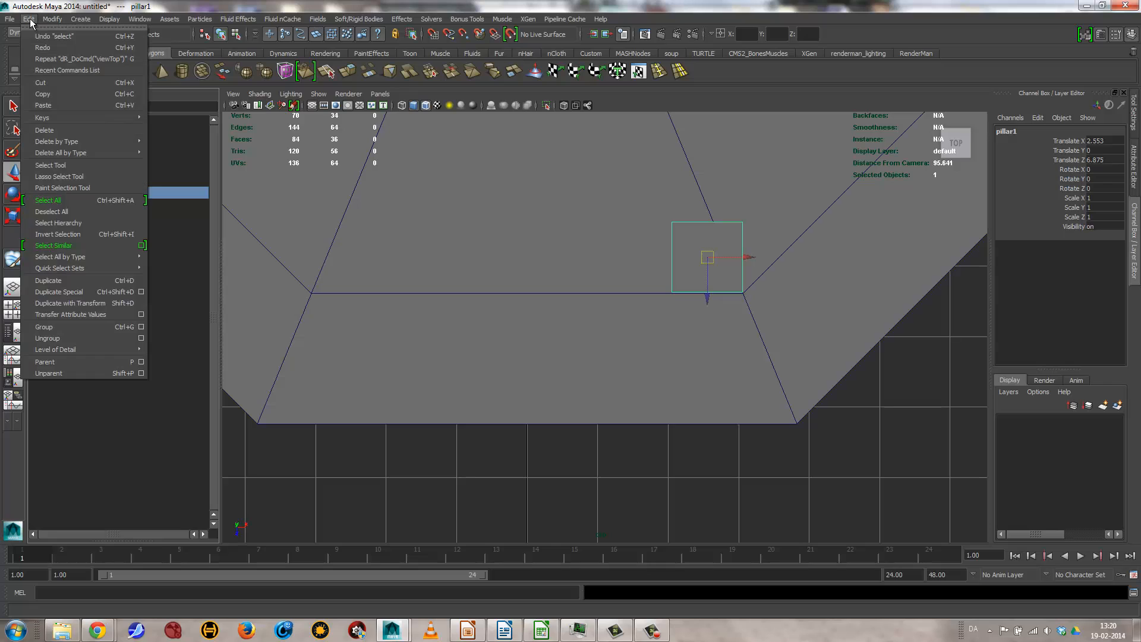
pyautogui.click(63, 280)
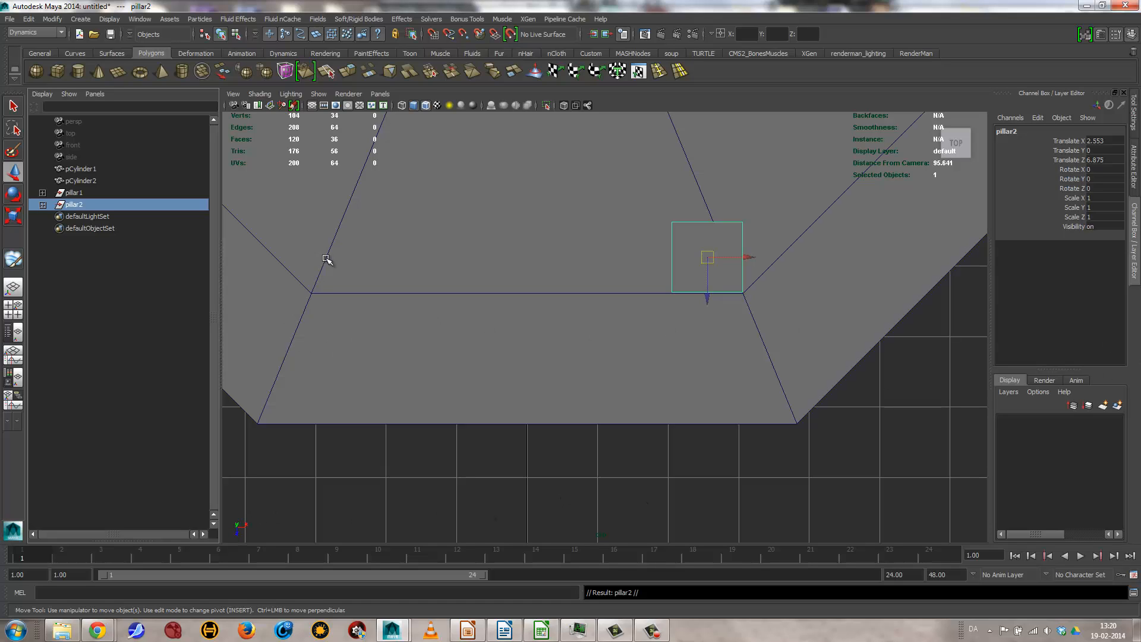
pyautogui.click(1088, 140)
pyautogui.write('-')
pyautogui.press('Return')
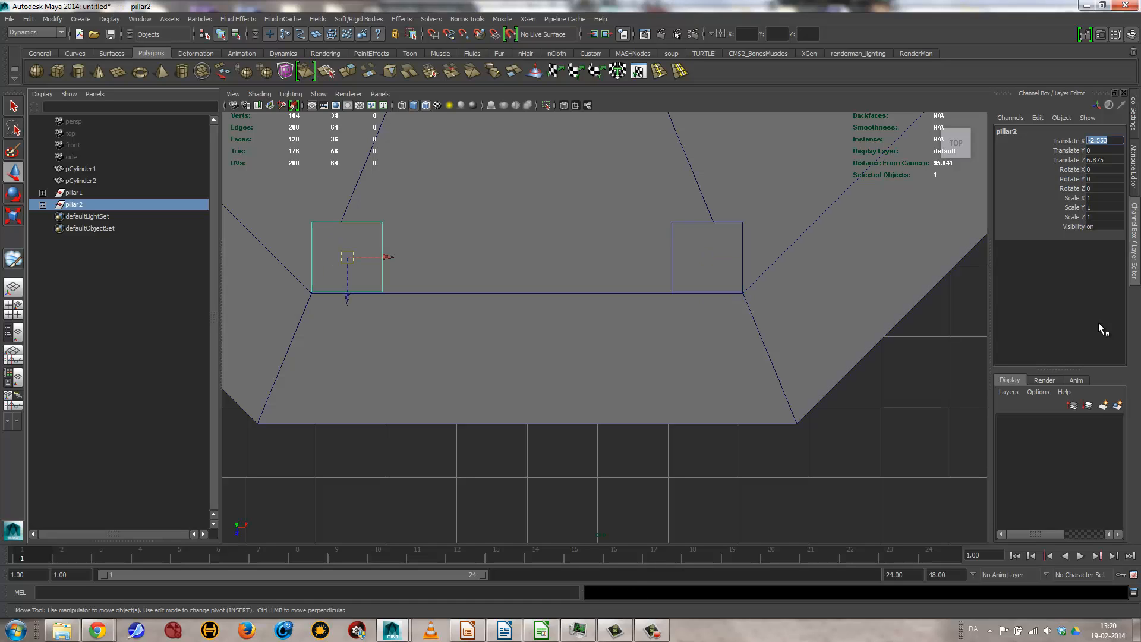
# In the perspective view, group pillar1 and pillar2 together
pyautogui.click(428, 398)
pyautogui.press('space')
pyautogui.moveTo(429, 399); pyautogui.dragTo(435, 376)
pyautogui.keyDown('alt'); pyautogui.moveTo(542, 362); pyautogui.dragTo(697, 442); pyautogui.keyUp('alt')
pyautogui.scroll(5, 672, 381)
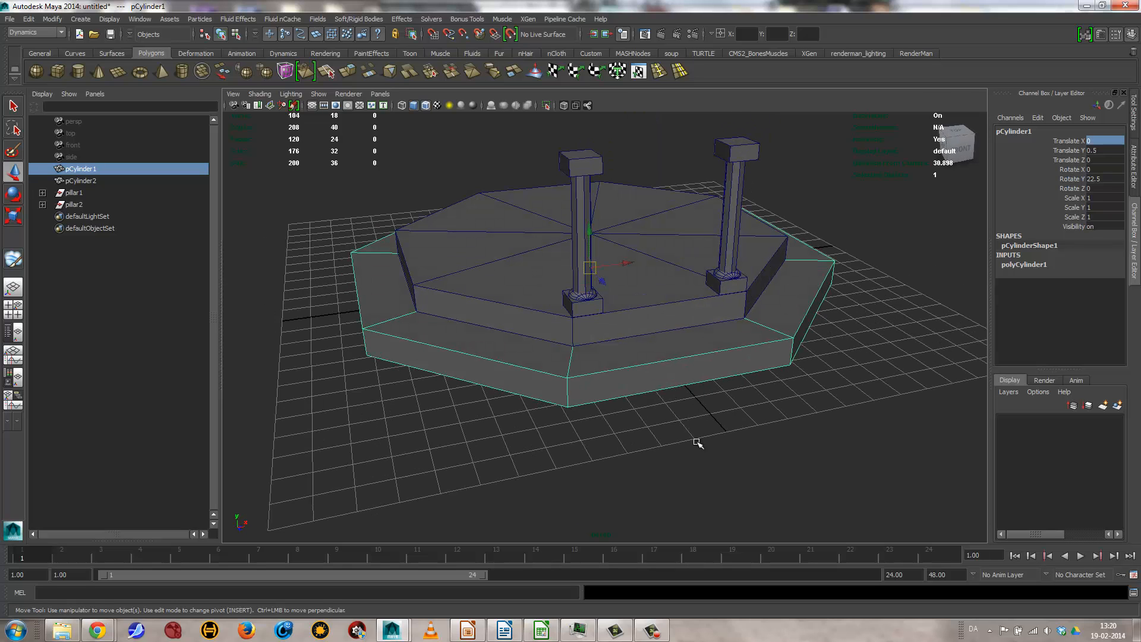
pyautogui.click(81, 194)
pyautogui.keyDown('shift'); pyautogui.click(77, 204); pyautogui.keyUp('shift')
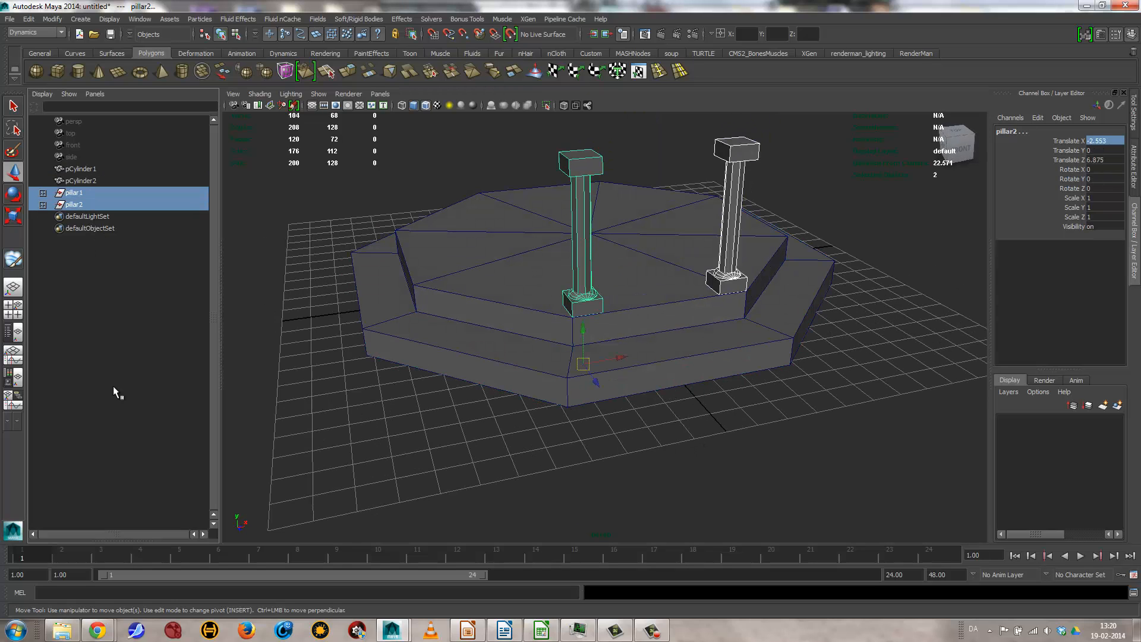
pyautogui.click(29, 19)
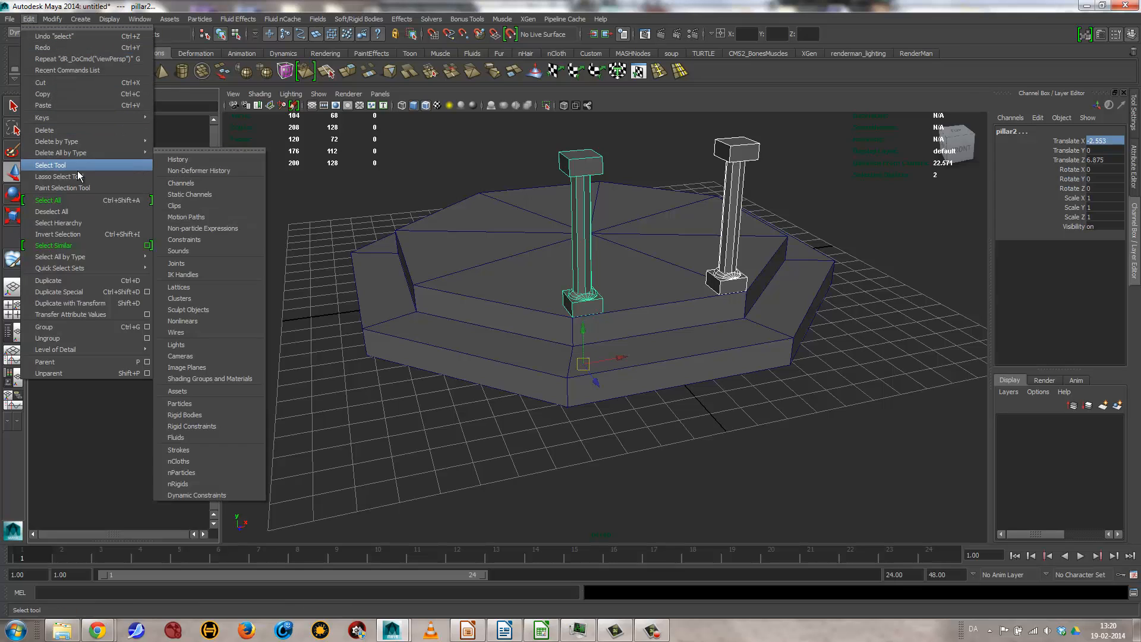
pyautogui.click(74, 331)
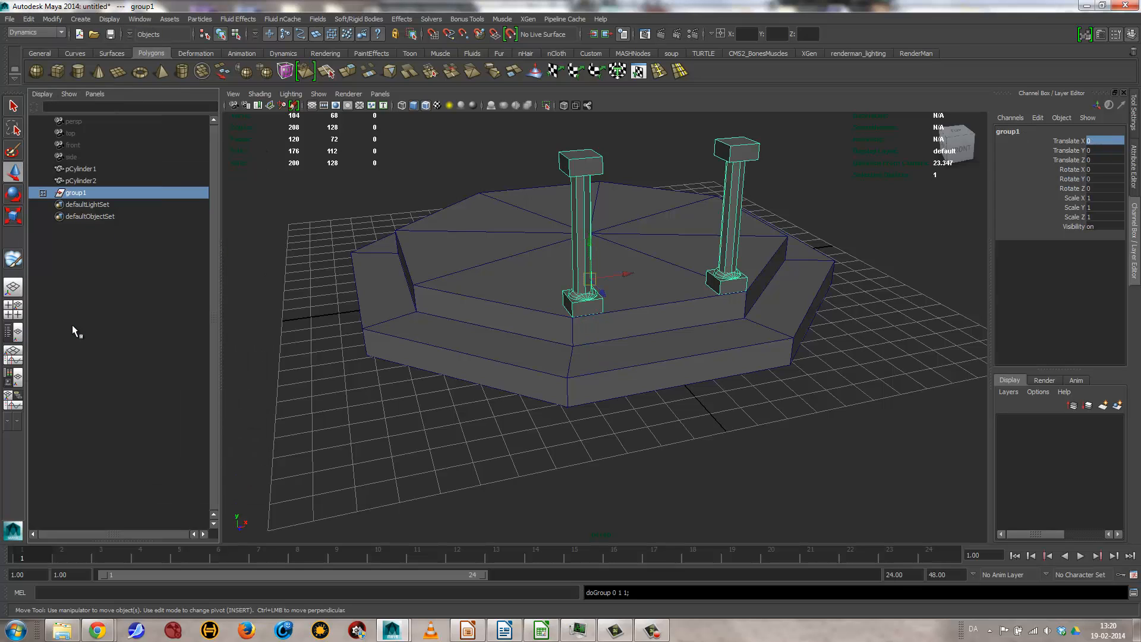
# Try rotating the two-pillar group about 166° around the platform's vertical axis and undo the rotation
pyautogui.moveTo(609, 312)
pyautogui.keyDown('alt'); pyautogui.mouseDown()
pyautogui.moveTo(588, 286)
pyautogui.moveTo(570, 308)
pyautogui.moveTo(609, 311)
pyautogui.mouseUp(); pyautogui.keyUp('alt')
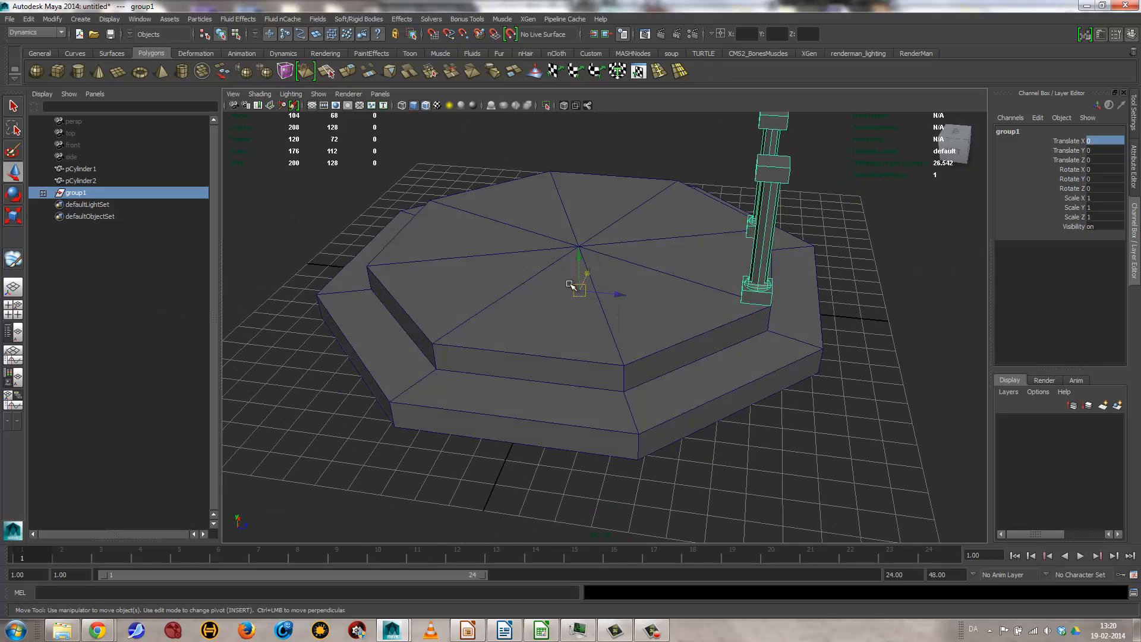
pyautogui.keyDown('alt'); pyautogui.moveTo(593, 298); pyautogui.dragTo(671, 342); pyautogui.keyUp('alt')
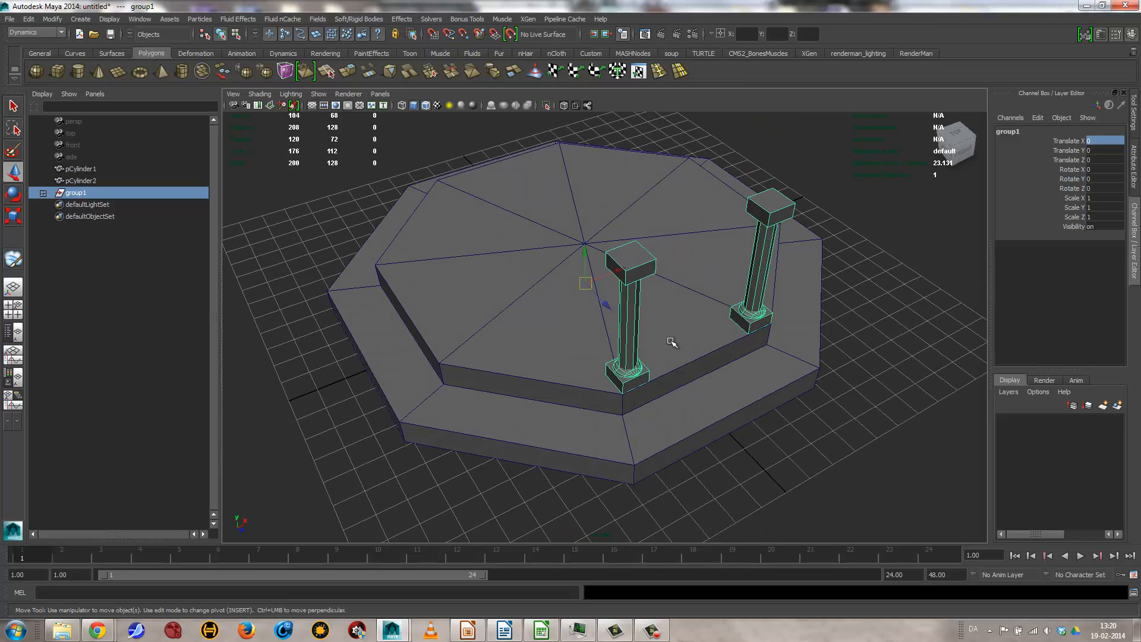
pyautogui.press('e')
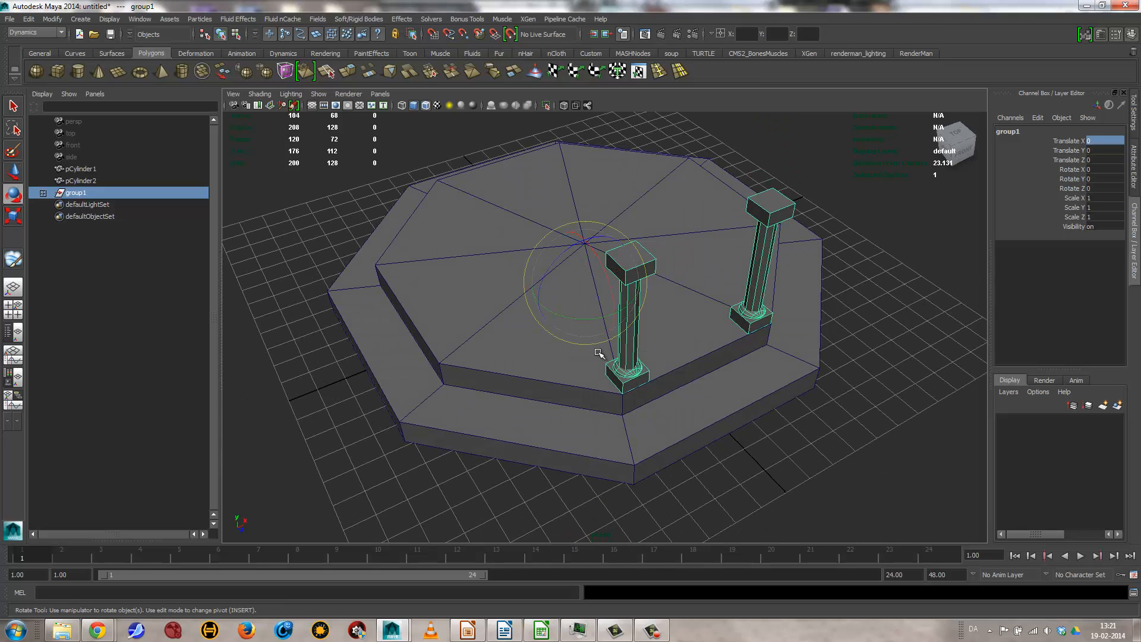
pyautogui.keyDown('alt'); pyautogui.moveTo(586, 364); pyautogui.dragTo(585, 397); pyautogui.keyUp('alt')
pyautogui.moveTo(585, 350); pyautogui.dragTo(596, 263)
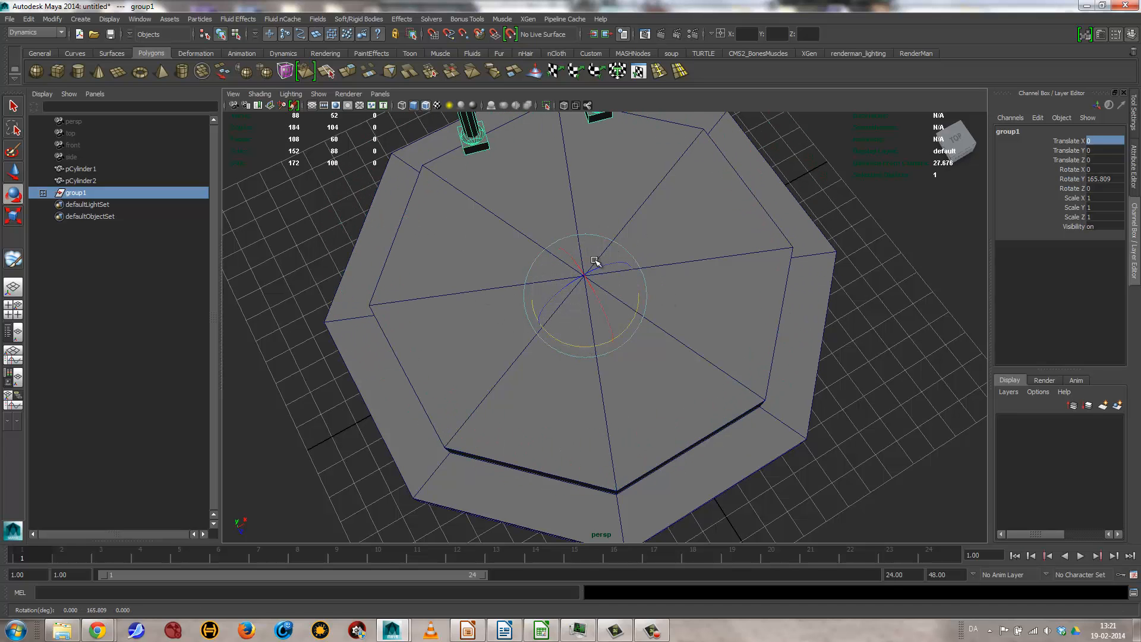
pyautogui.hotkey('ctrl', 'z')
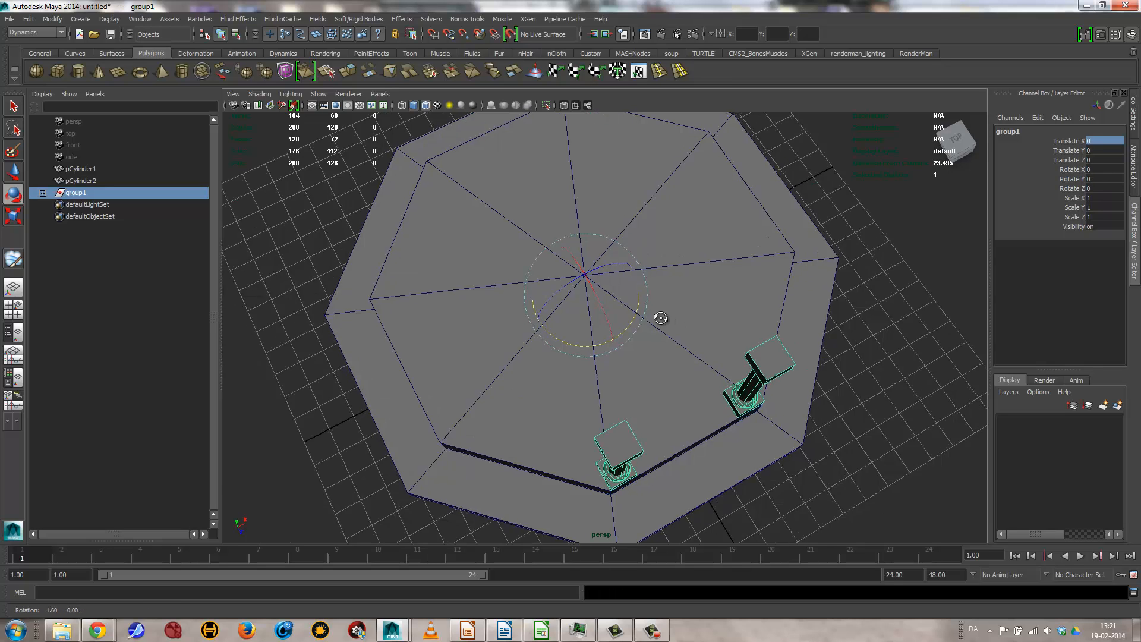
# Open the Duplicate Special options for the two-pillar group and reset them to their defaults
pyautogui.keyDown('alt'); pyautogui.moveTo(660, 315); pyautogui.dragTo(660, 319); pyautogui.keyUp('alt')
pyautogui.keyDown('alt'); pyautogui.moveTo(660, 319); pyautogui.dragTo(611, 321, button='right'); pyautogui.keyUp('alt')
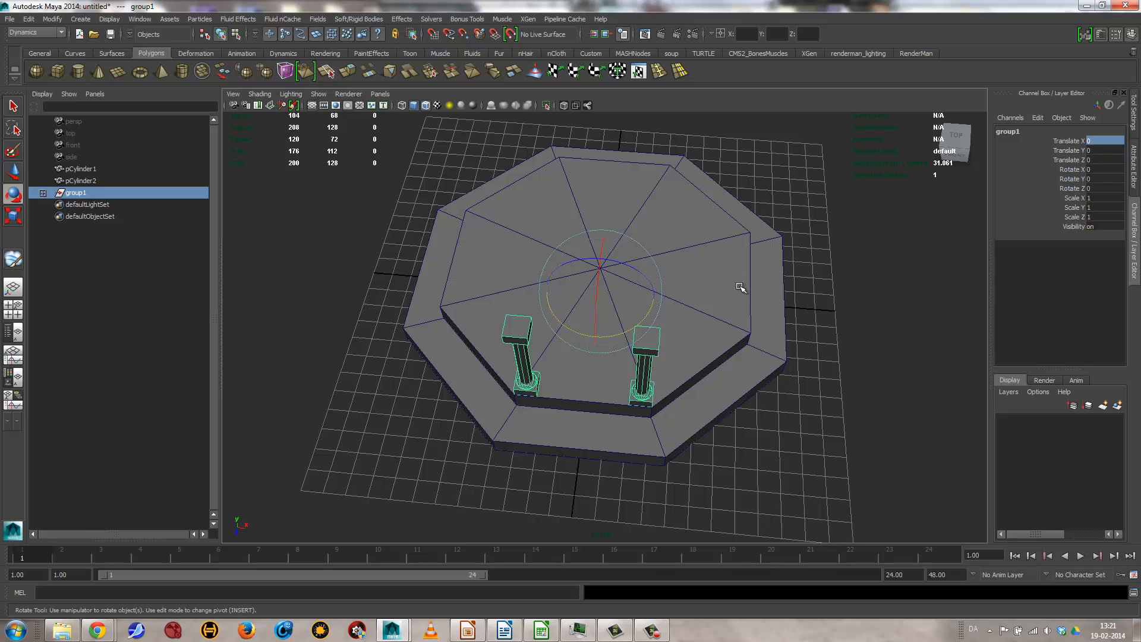
pyautogui.click(28, 19)
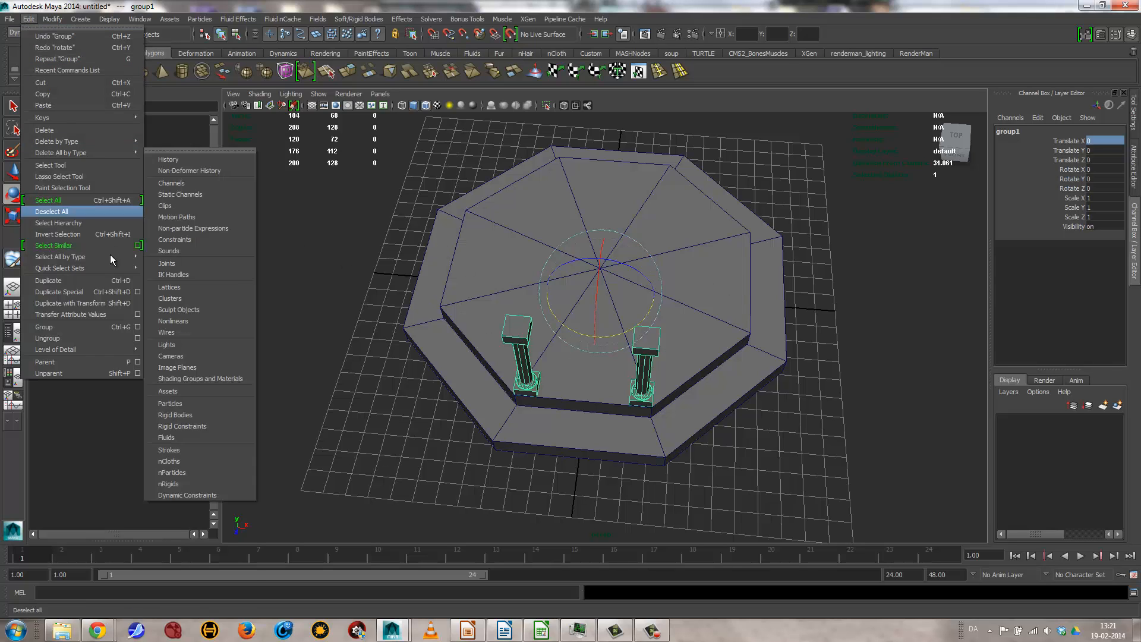
pyautogui.click(138, 292)
pyautogui.click(53, 40)
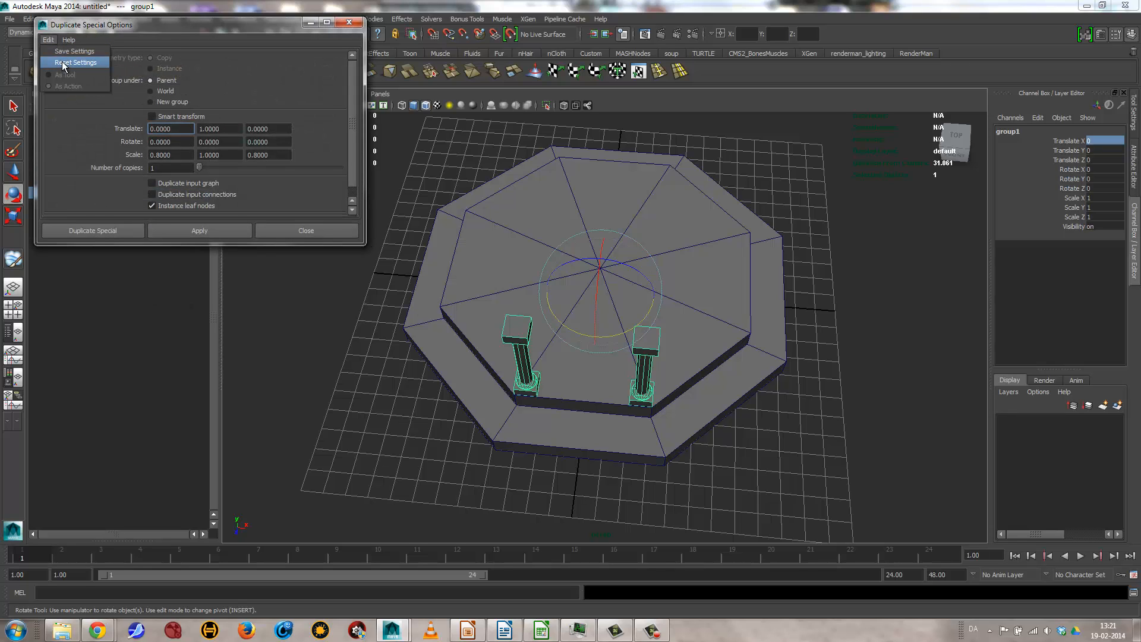
pyautogui.click(63, 62)
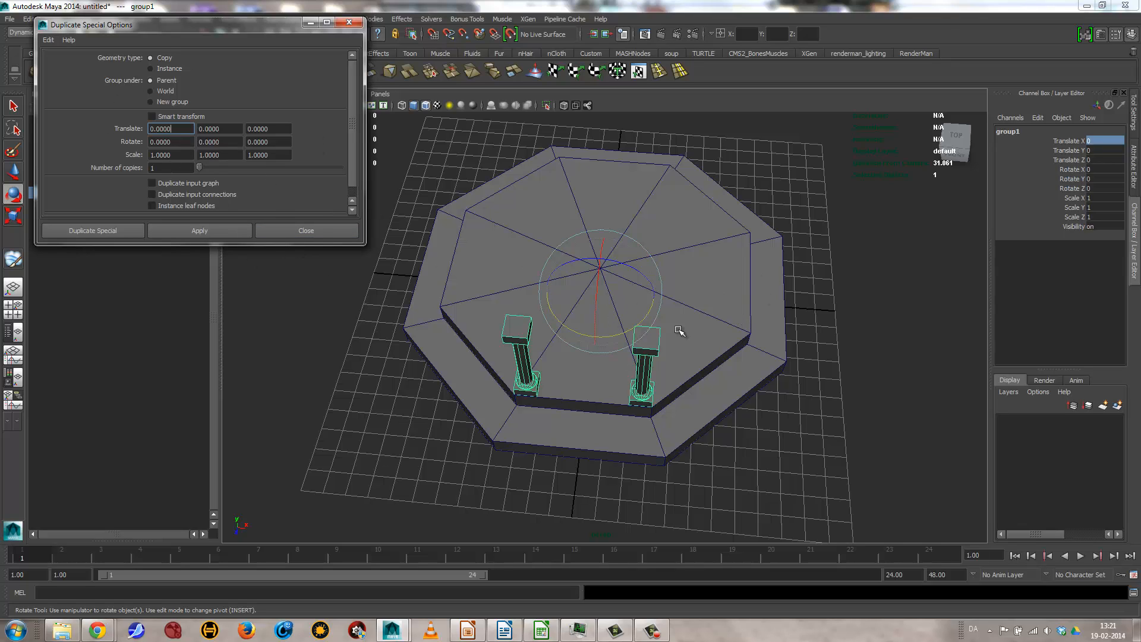
# Duplicate the two-pillar group with 3 copies, each rotated 90° around Y, to fill the remaining platform corners
pyautogui.doubleClick(152, 168)
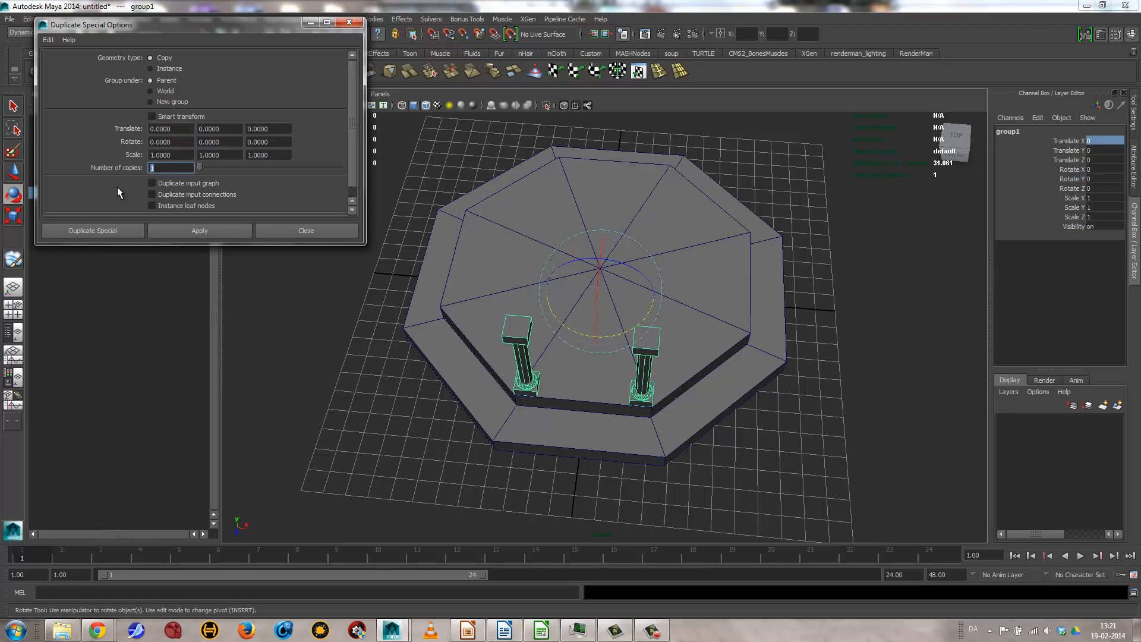
pyautogui.write('3')
pyautogui.press('Tab')
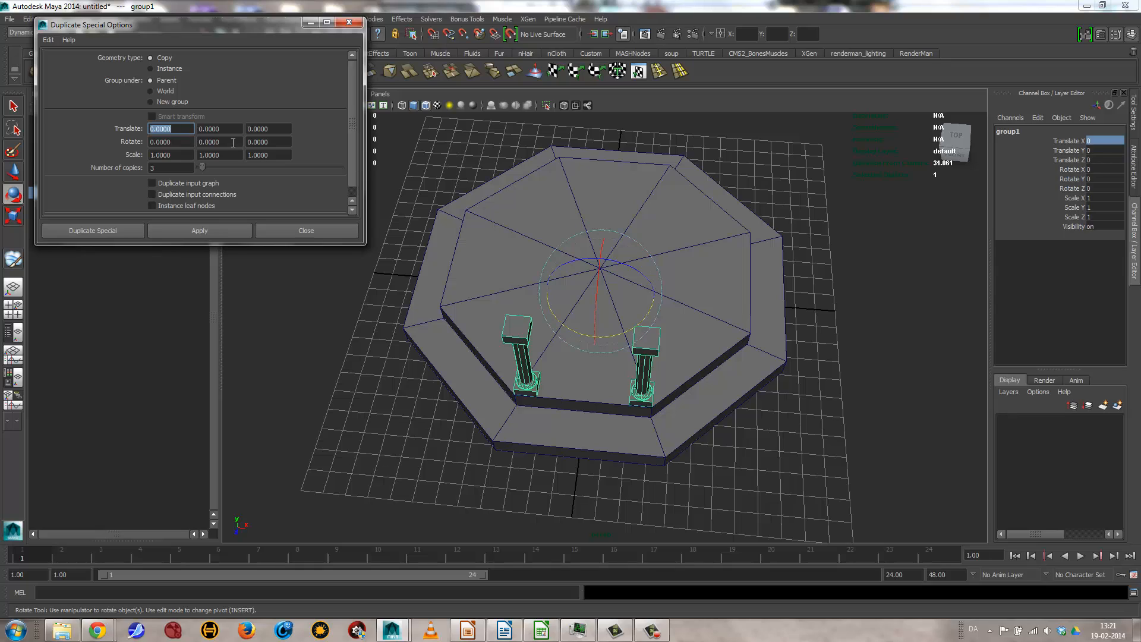
pyautogui.doubleClick(228, 142)
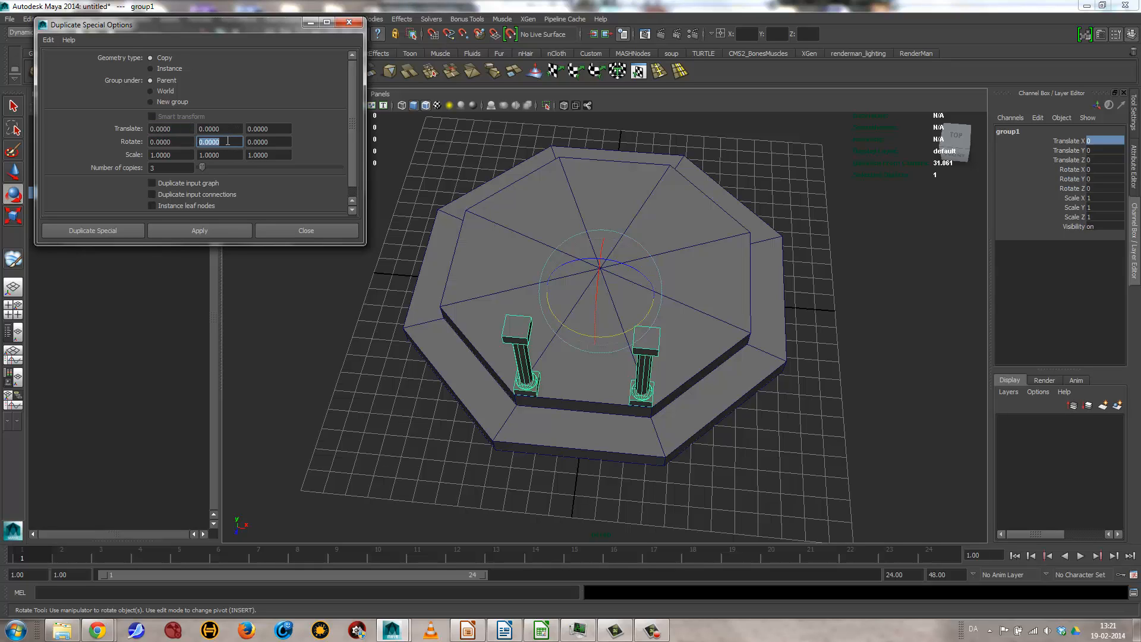
pyautogui.write('90')
pyautogui.press('Tab')
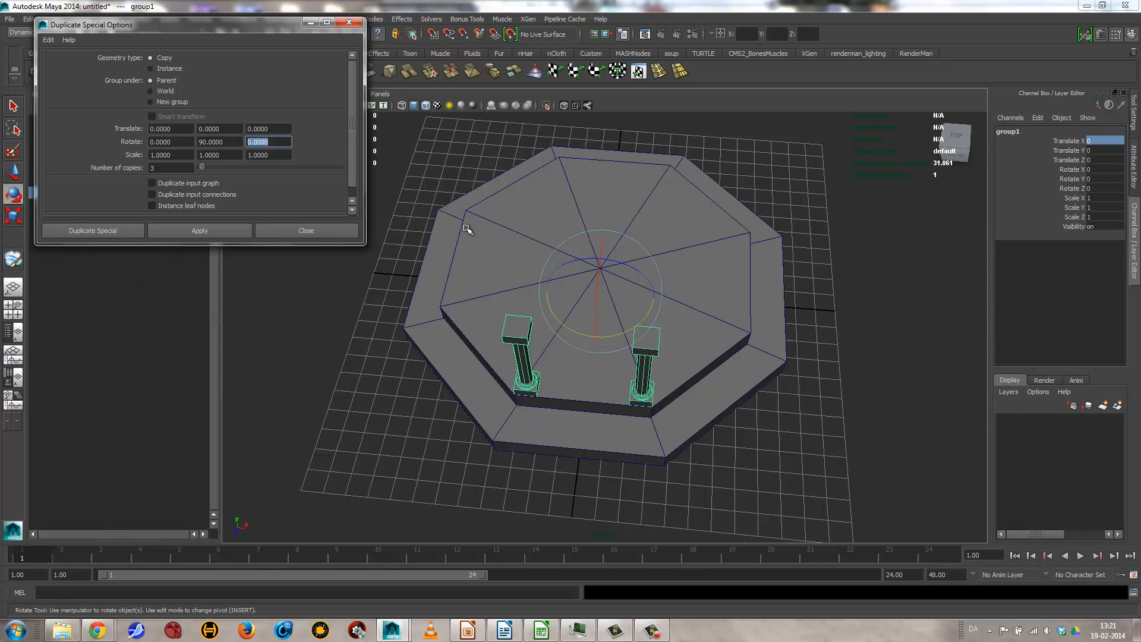
pyautogui.click(109, 229)
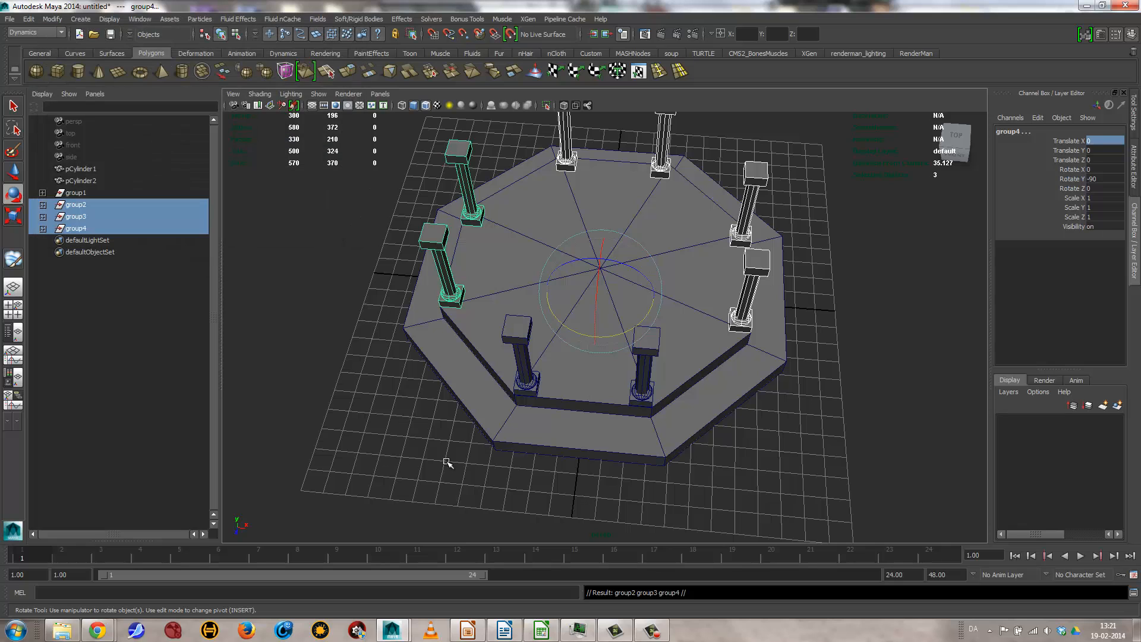
# Create a polygon cube and move it out in front of the temple to about Z 17.63
pyautogui.keyDown('alt'); pyautogui.moveTo(622, 491); pyautogui.dragTo(563, 311); pyautogui.keyUp('alt')
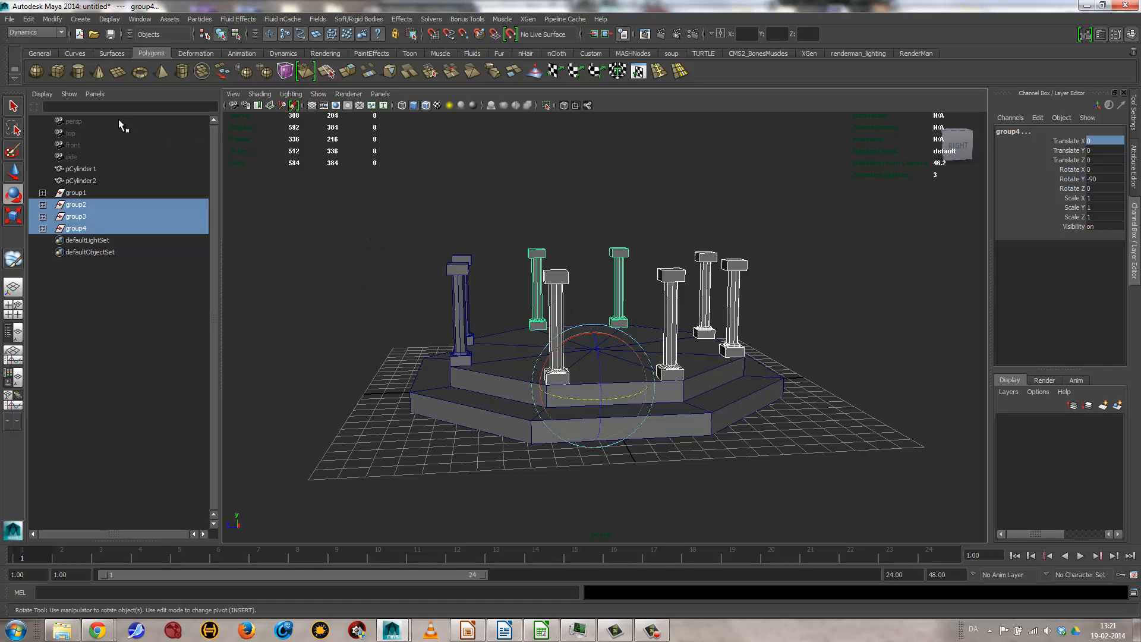
pyautogui.keyDown('alt'); pyautogui.moveTo(428, 365); pyautogui.dragTo(533, 364, button='middle'); pyautogui.keyUp('alt')
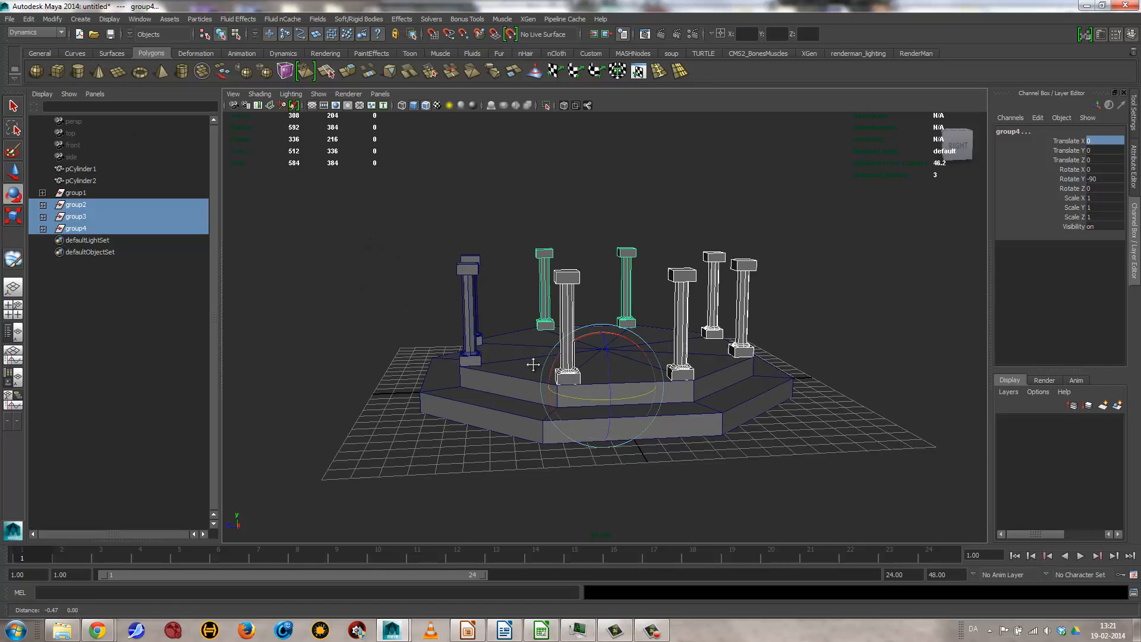
pyautogui.keyDown('alt'); pyautogui.moveTo(533, 365); pyautogui.dragTo(400, 307); pyautogui.keyUp('alt')
pyautogui.click(57, 71)
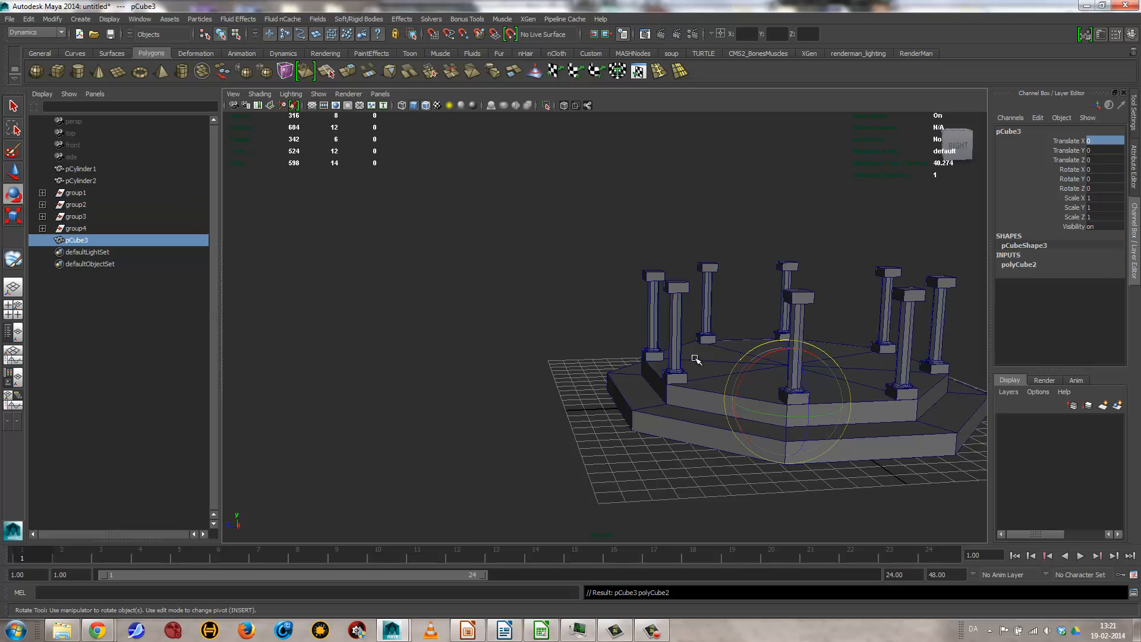
pyautogui.press('w')
pyautogui.moveTo(757, 408); pyautogui.dragTo(434, 428)
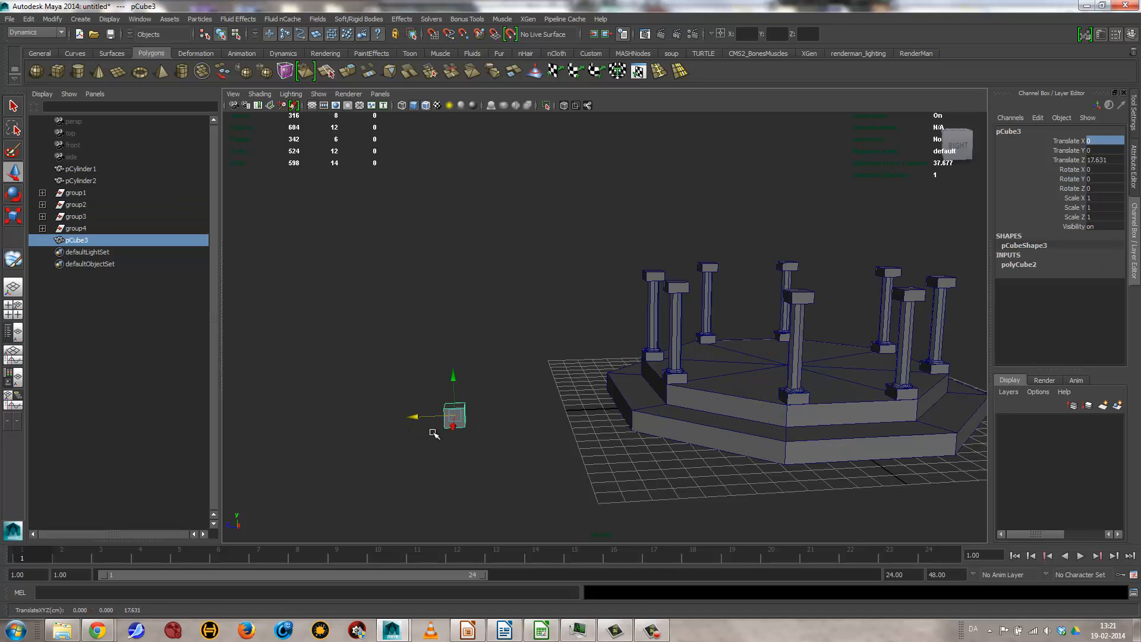
# Scale the new cube into a long flat block, about 3.06 in Z and 0.387 in Y
pyautogui.keyDown('alt'); pyautogui.moveTo(433, 428); pyautogui.dragTo(609, 340, button='right'); pyautogui.keyUp('alt')
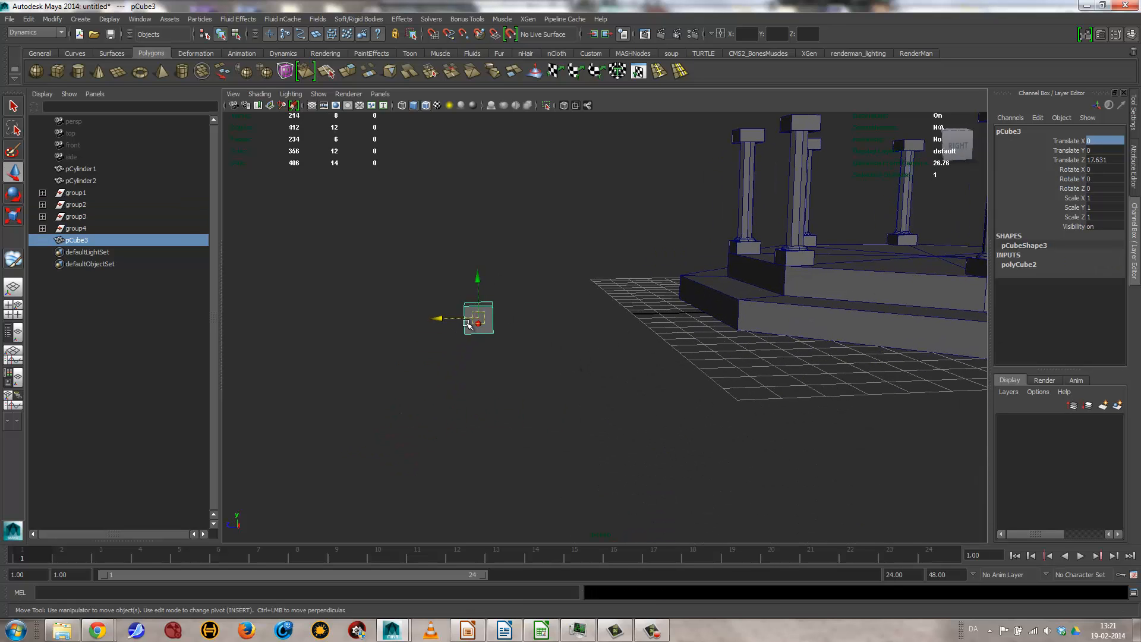
pyautogui.press('r')
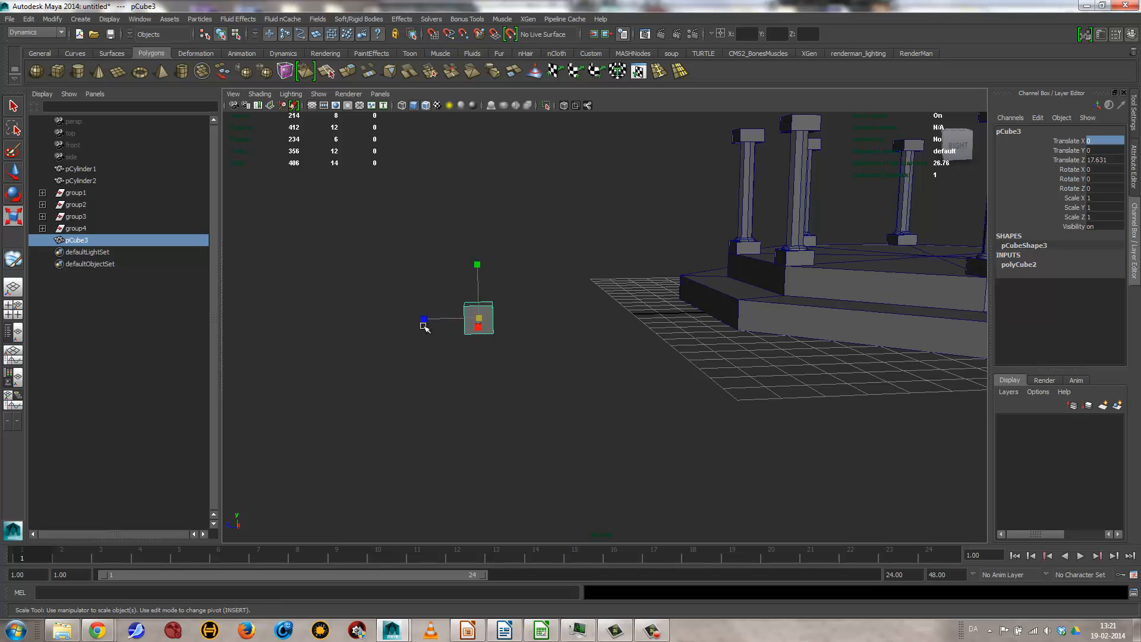
pyautogui.moveTo(423, 321); pyautogui.dragTo(311, 324)
pyautogui.moveTo(479, 265); pyautogui.dragTo(596, 428)
# Try rotating the flat block around its own centre and undo the rotation
pyautogui.keyDown('alt'); pyautogui.moveTo(427, 433); pyautogui.dragTo(451, 349); pyautogui.keyUp('alt')
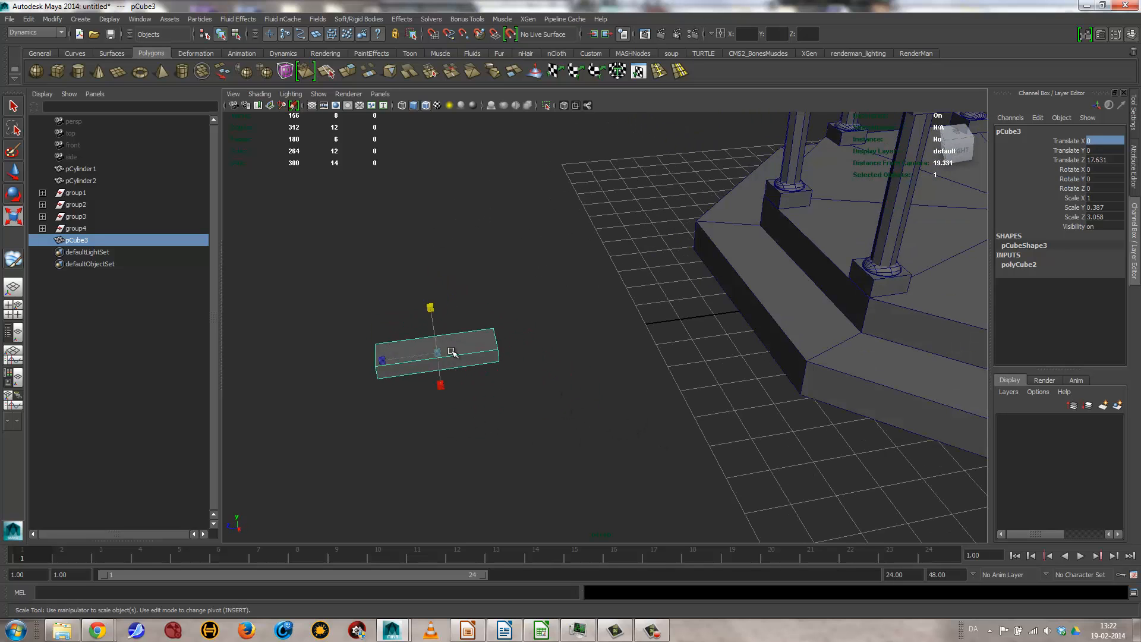
pyautogui.press('e')
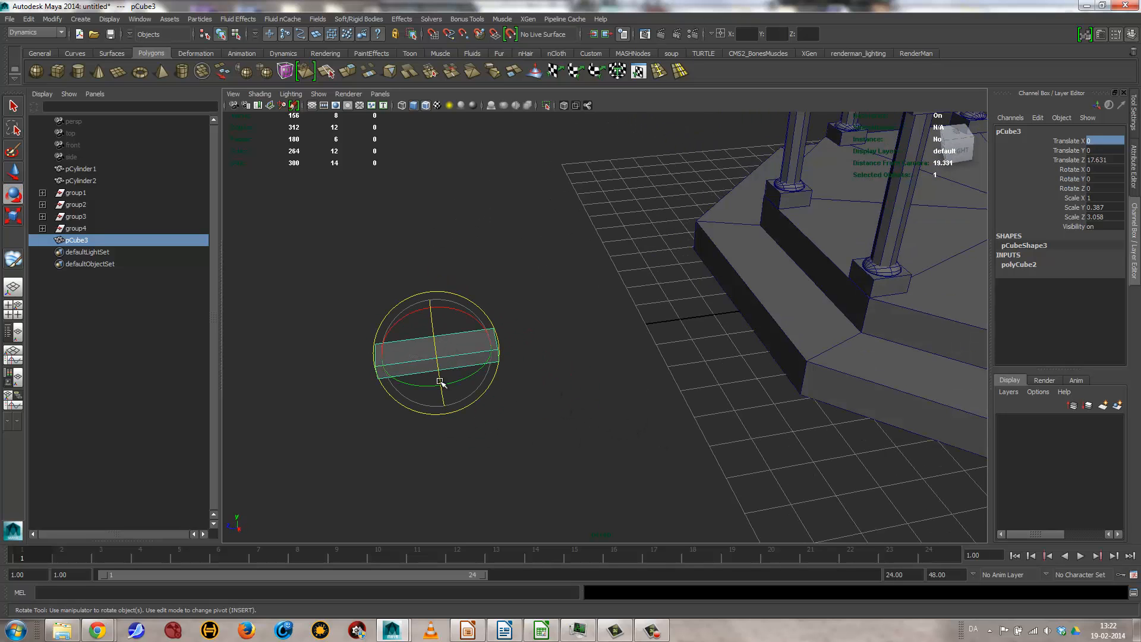
pyautogui.moveTo(437, 387); pyautogui.dragTo(428, 376)
pyautogui.hotkey('ctrl', 'z')
pyautogui.hotkey('ctrl', 'z')
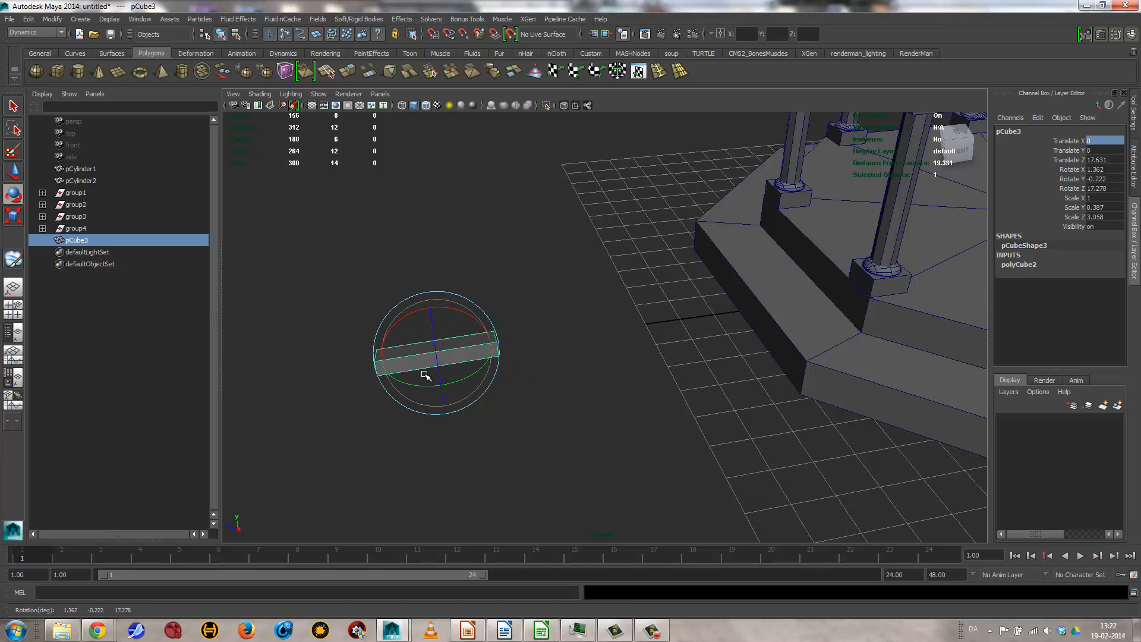
# Move the flat block's pivot past its temple-side end to about Z 15.27, test a rotation around Y and undo the rotation
pyautogui.keyDown('alt'); pyautogui.moveTo(573, 403); pyautogui.dragTo(569, 408); pyautogui.keyUp('alt')
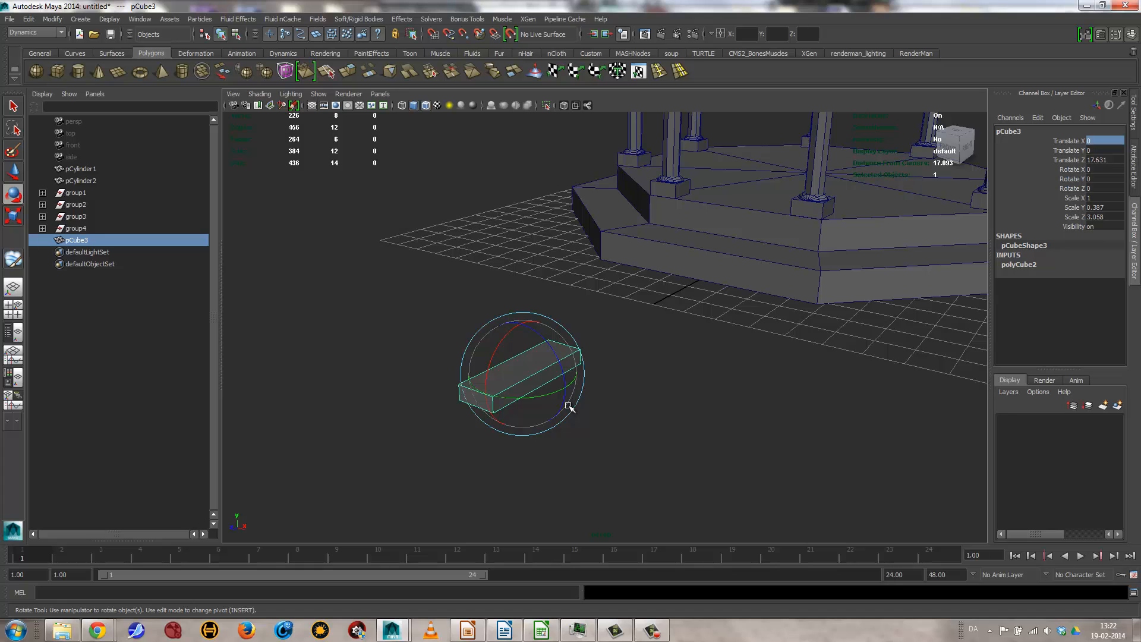
pyautogui.press('Insert')
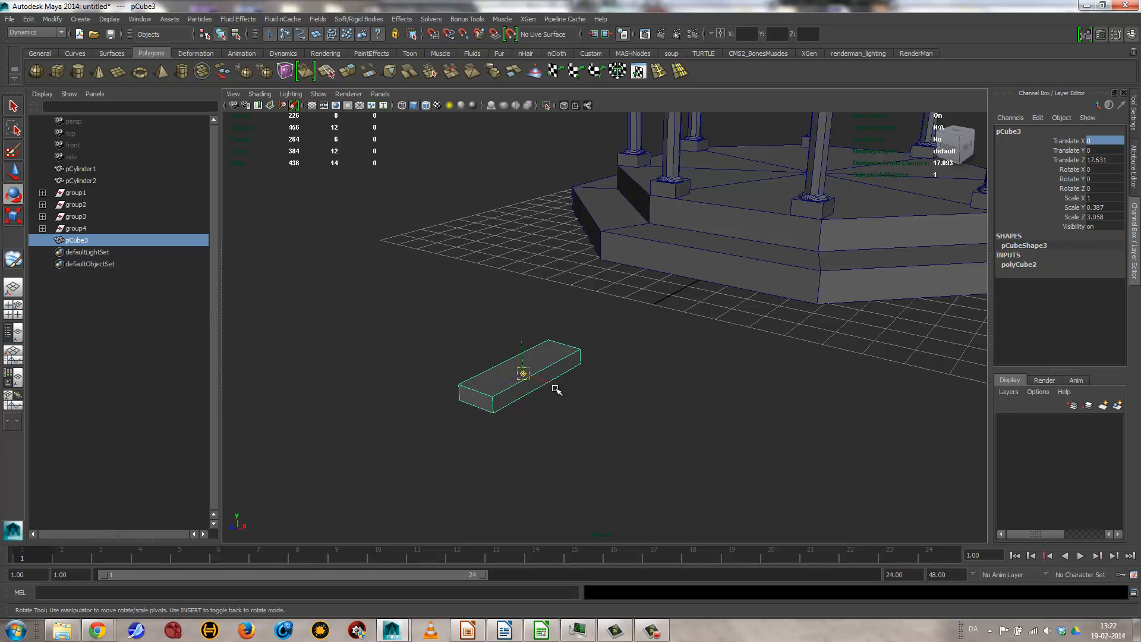
pyautogui.keyDown('alt'); pyautogui.moveTo(557, 390); pyautogui.dragTo(538, 372); pyautogui.keyUp('alt')
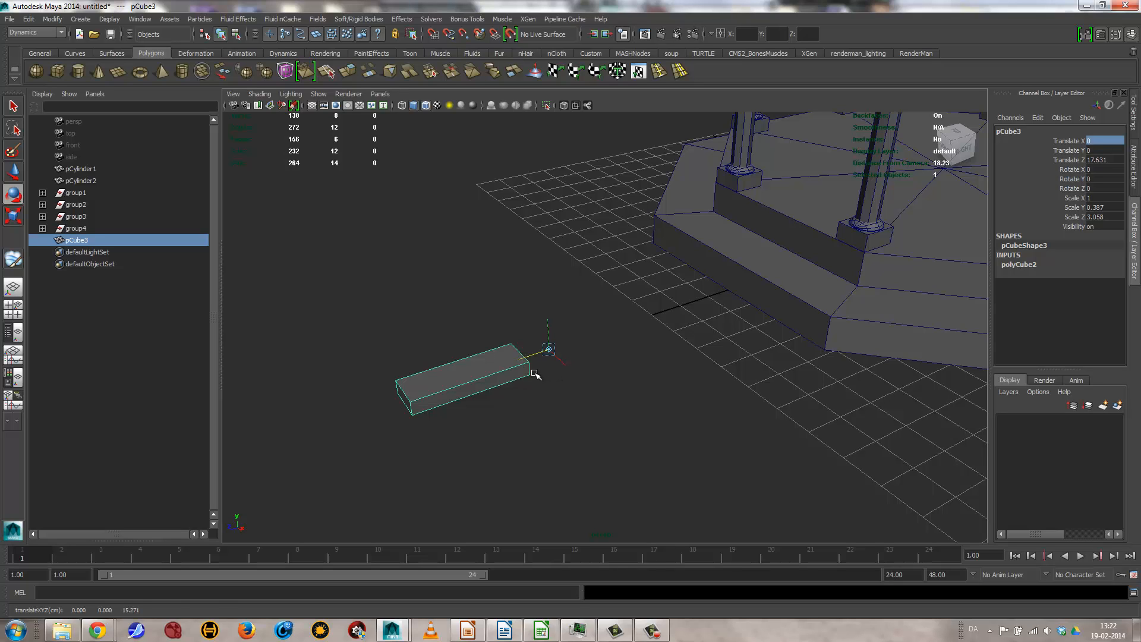
pyautogui.press('Insert')
pyautogui.moveTo(535, 385)
pyautogui.mouseDown()
pyautogui.moveTo(523, 382)
pyautogui.moveTo(548, 380)
pyautogui.mouseUp()
pyautogui.hotkey('ctrl', 'z')
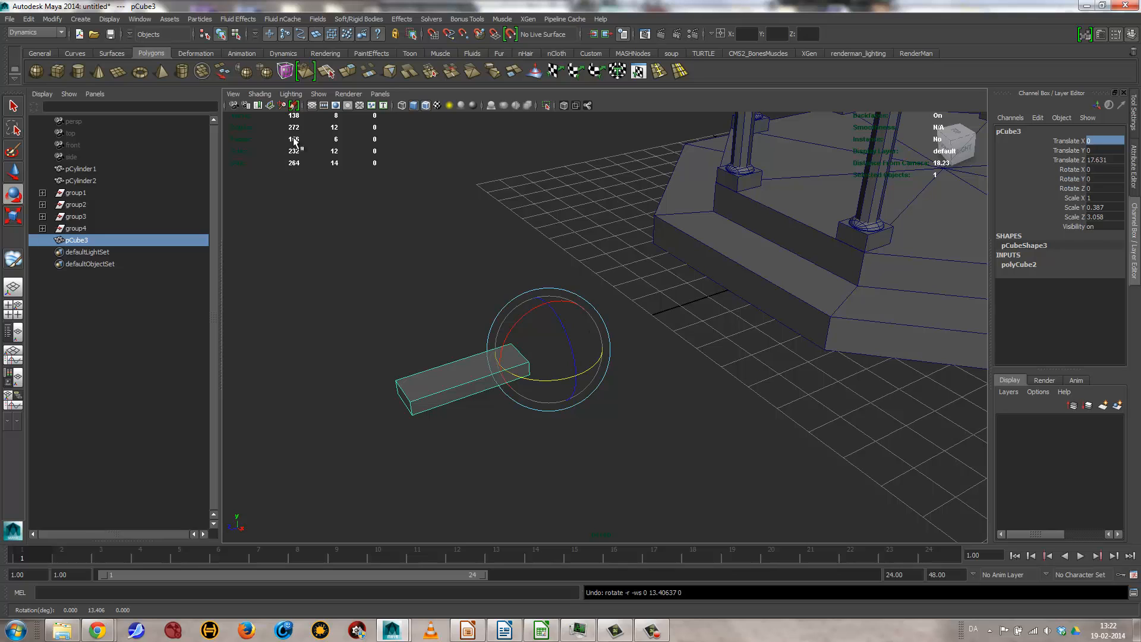
# Set Duplicate Special to 100 copies, each translated 0.5 in Y and rotated 15 degrees around Y
pyautogui.click(28, 19)
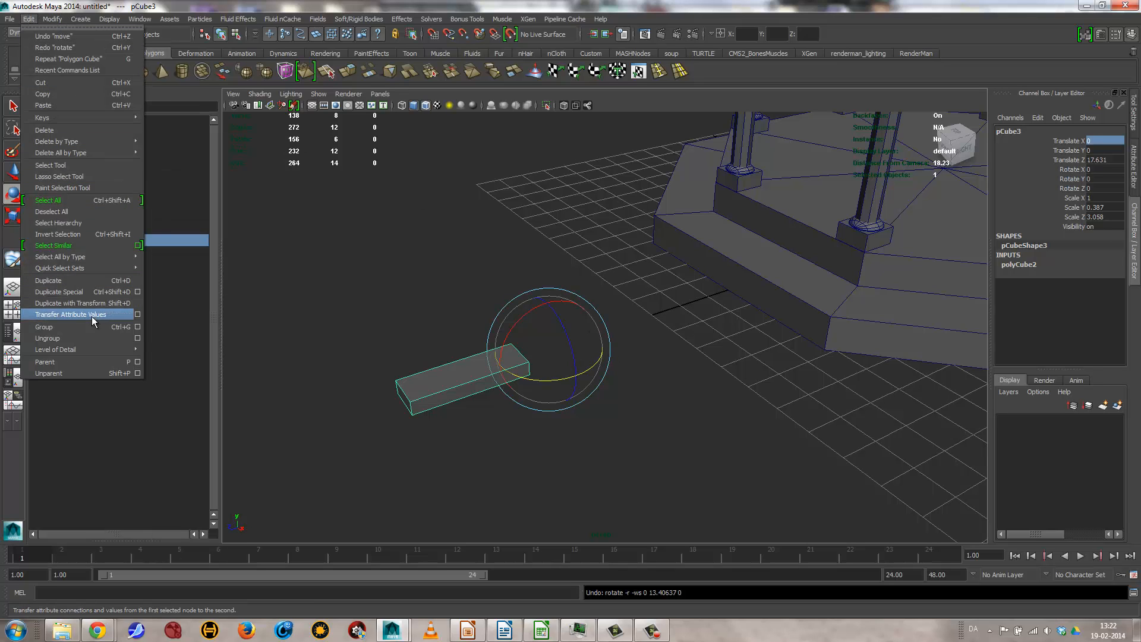
pyautogui.click(137, 292)
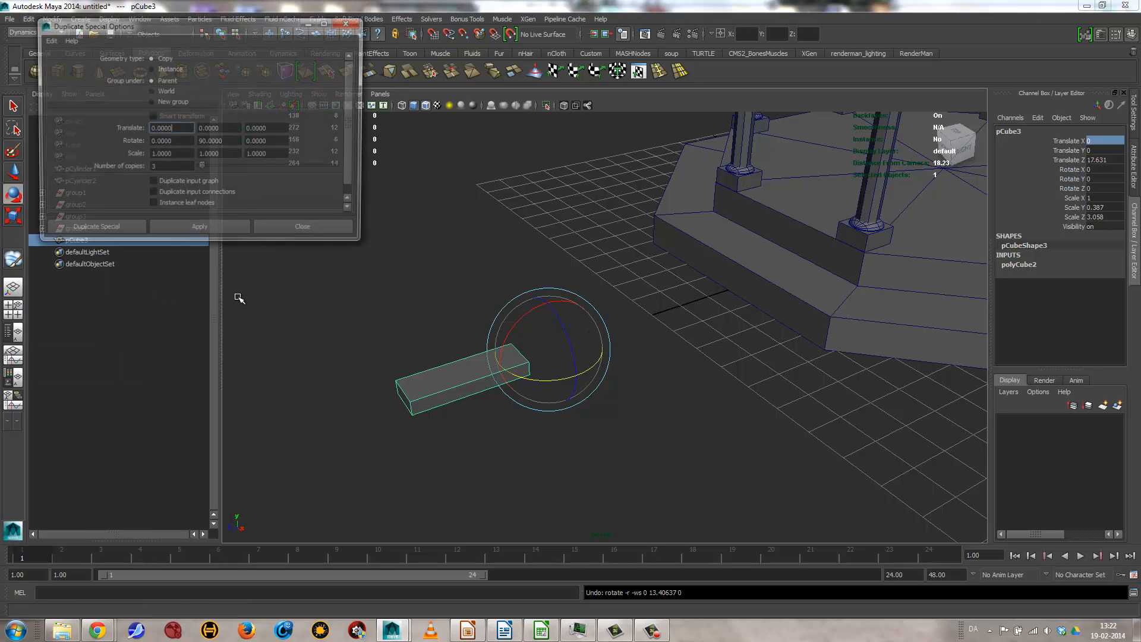
pyautogui.click(157, 168)
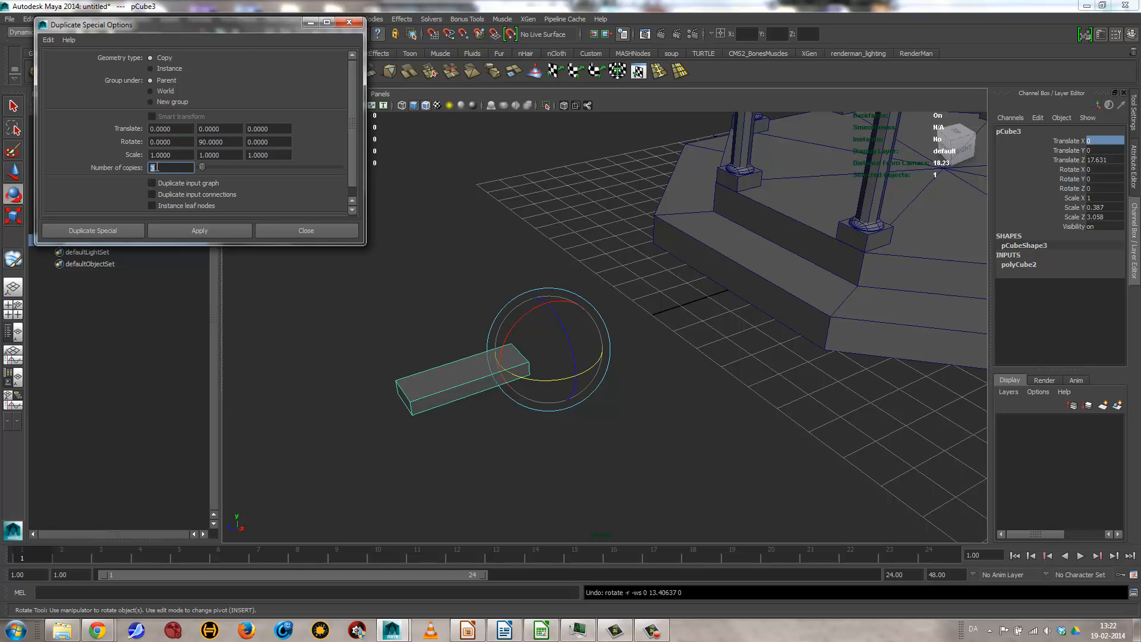
pyautogui.press('Tab')
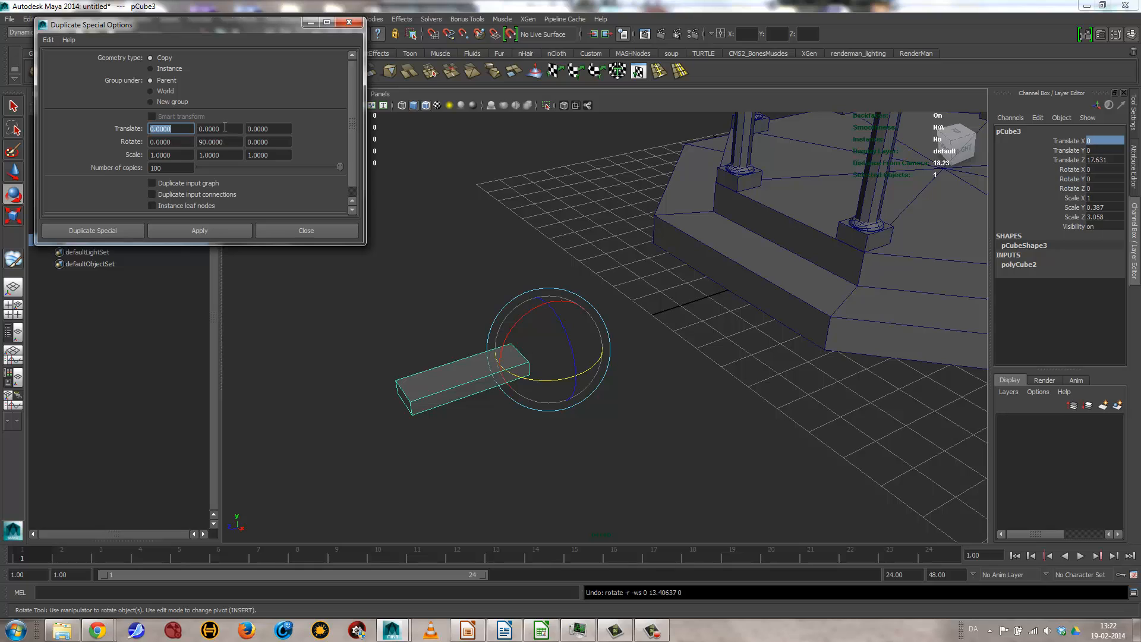
pyautogui.press('Tab')
pyautogui.write('0.5')
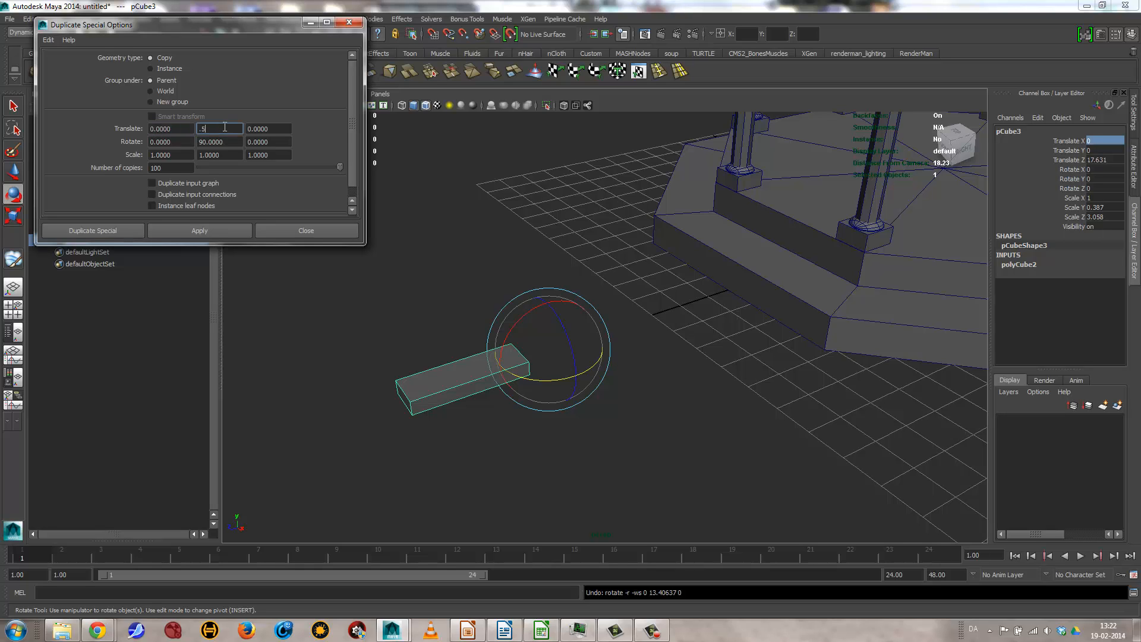
pyautogui.press('Tab')
pyautogui.doubleClick(225, 142)
pyautogui.write('10')
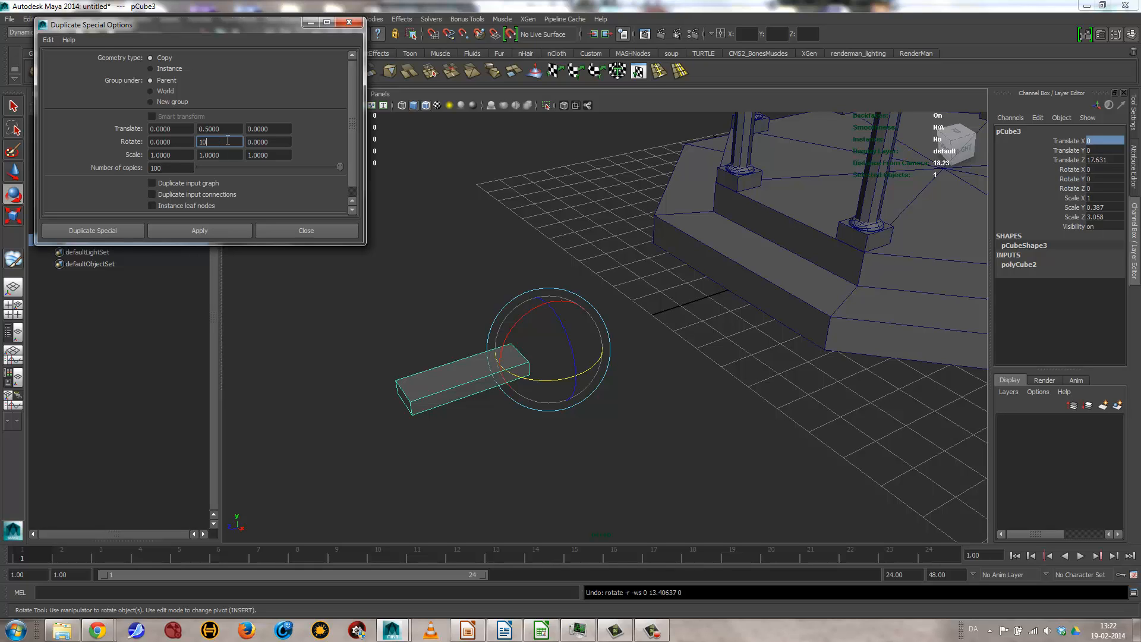
pyautogui.press('Tab')
pyautogui.doubleClick(227, 141)
pyautogui.write('15')
pyautogui.press('Tab')
# Try duplicating the flat block with these settings and inspect the full height of the spiral
pyautogui.click(192, 229)
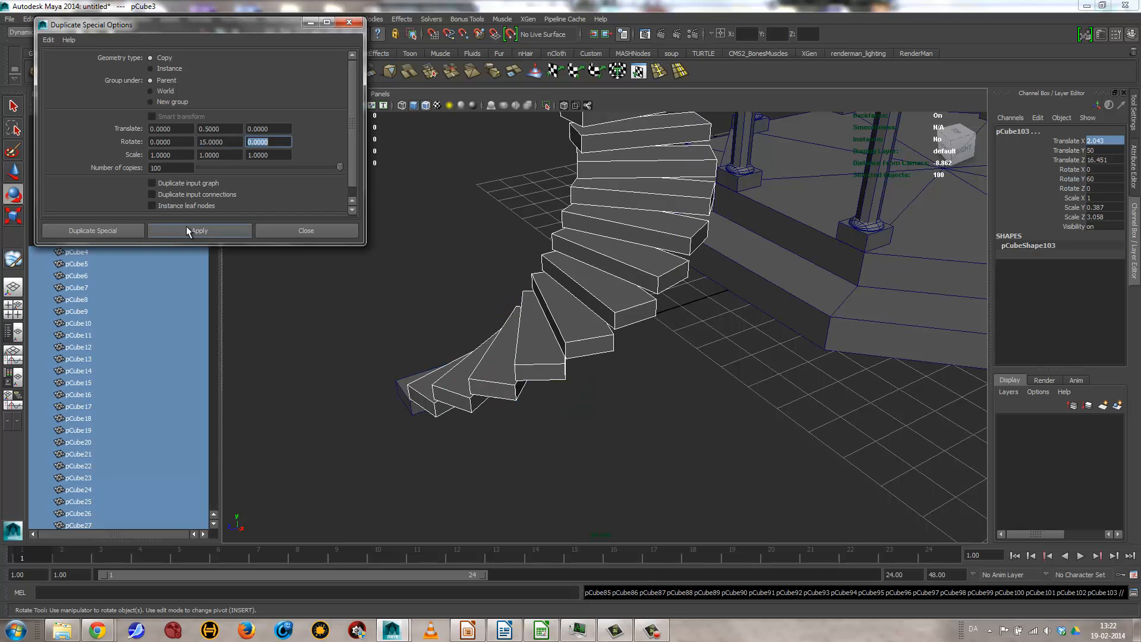
pyautogui.keyDown('alt'); pyautogui.moveTo(467, 261); pyautogui.dragTo(447, 281); pyautogui.keyUp('alt')
pyautogui.keyDown('alt'); pyautogui.moveTo(447, 281); pyautogui.dragTo(350, 280, button='right'); pyautogui.keyUp('alt')
pyautogui.keyDown('alt'); pyautogui.moveTo(350, 280); pyautogui.dragTo(522, 212); pyautogui.keyUp('alt')
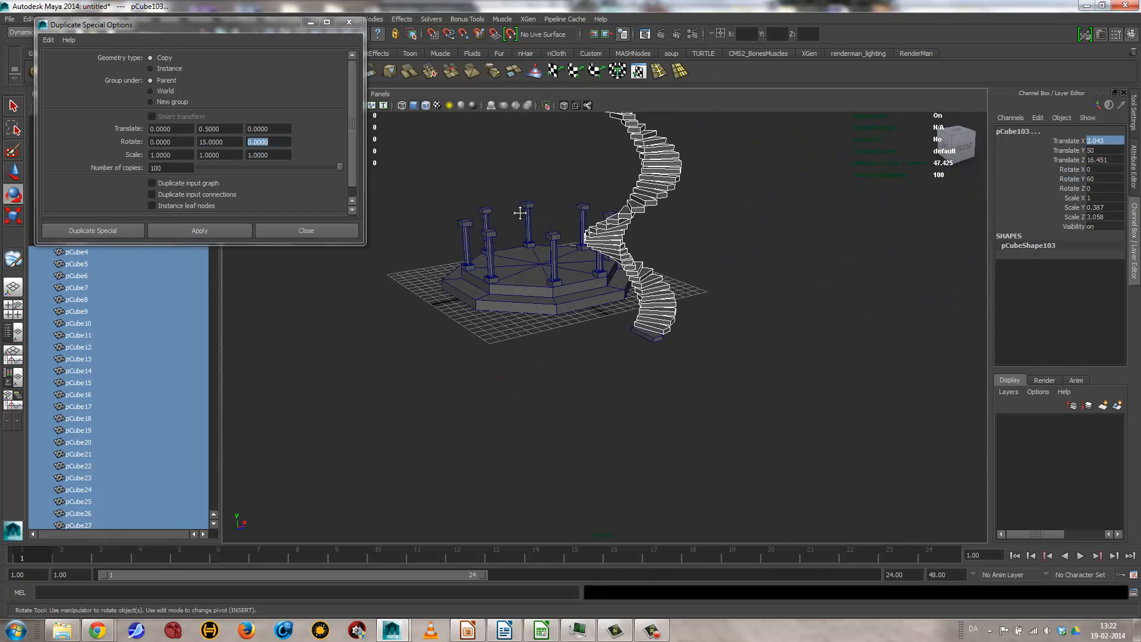
pyautogui.keyDown('alt'); pyautogui.moveTo(522, 213); pyautogui.dragTo(549, 400, button='middle'); pyautogui.keyUp('alt')
pyautogui.keyDown('alt'); pyautogui.moveTo(851, 427); pyautogui.dragTo(501, 438, button='right'); pyautogui.keyUp('alt')
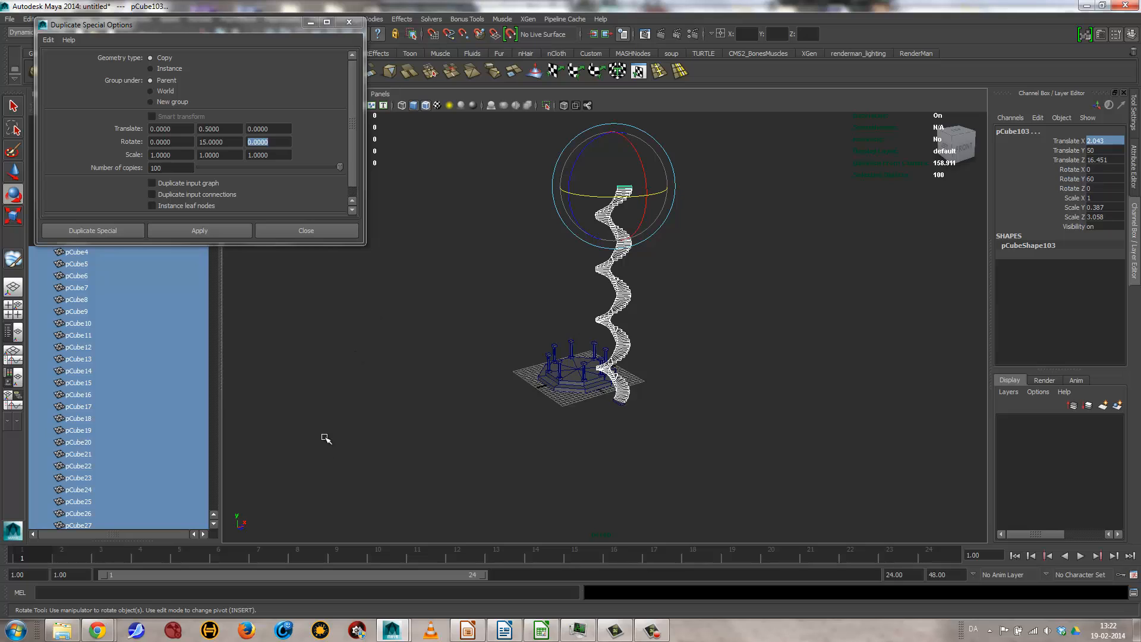
# Undo the duplication and the block's earlier edits back to a plain cube at the origin, and close the Duplicate Special options
pyautogui.hotkey('ctrl', 'z')
pyautogui.hotkey('ctrl', 'z')
pyautogui.hotkey('ctrl', 'z')
pyautogui.hotkey('ctrl', 'z')
pyautogui.hotkey('ctrl', 'z')
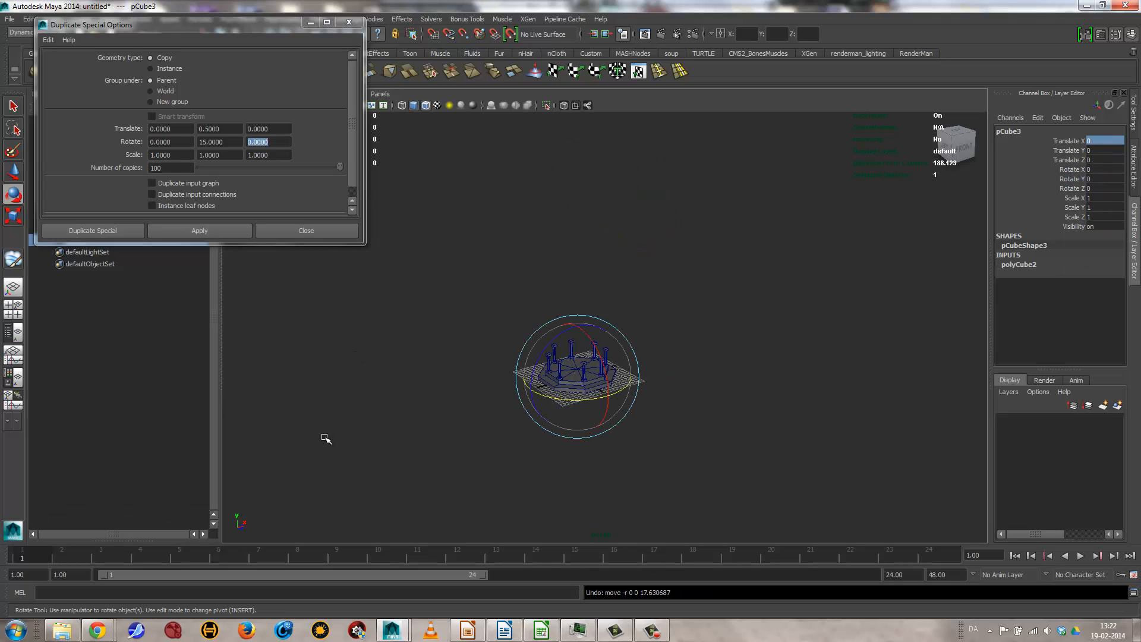
pyautogui.keyDown('alt'); pyautogui.moveTo(474, 444); pyautogui.dragTo(333, 423); pyautogui.keyUp('alt')
pyautogui.keyDown('alt'); pyautogui.moveTo(458, 413); pyautogui.dragTo(308, 393, button='middle'); pyautogui.keyUp('alt')
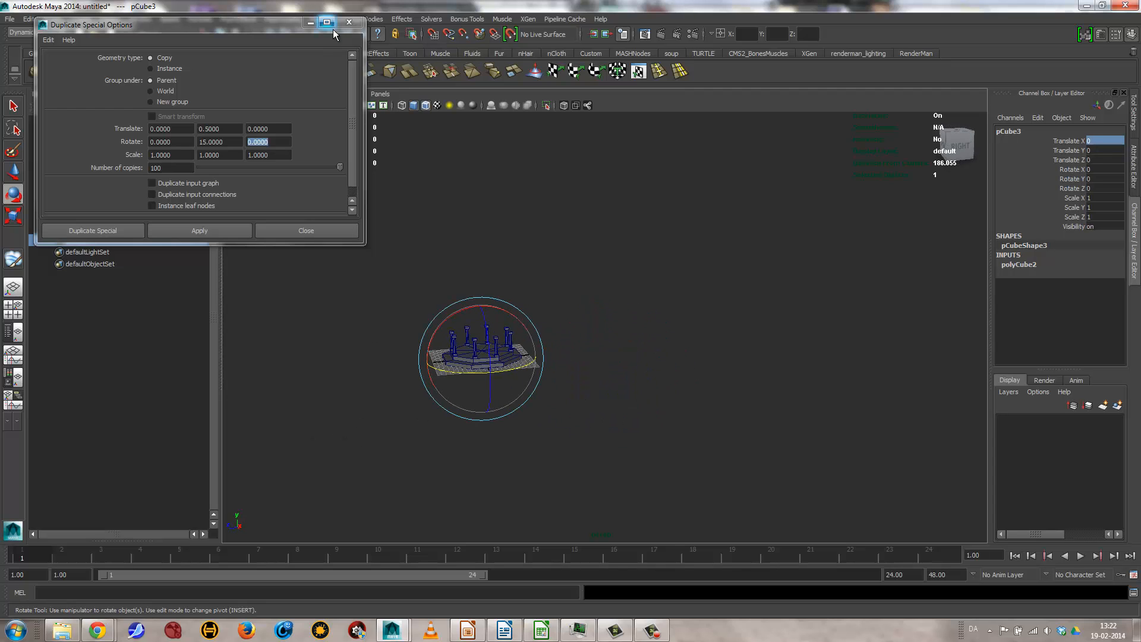
pyautogui.click(306, 231)
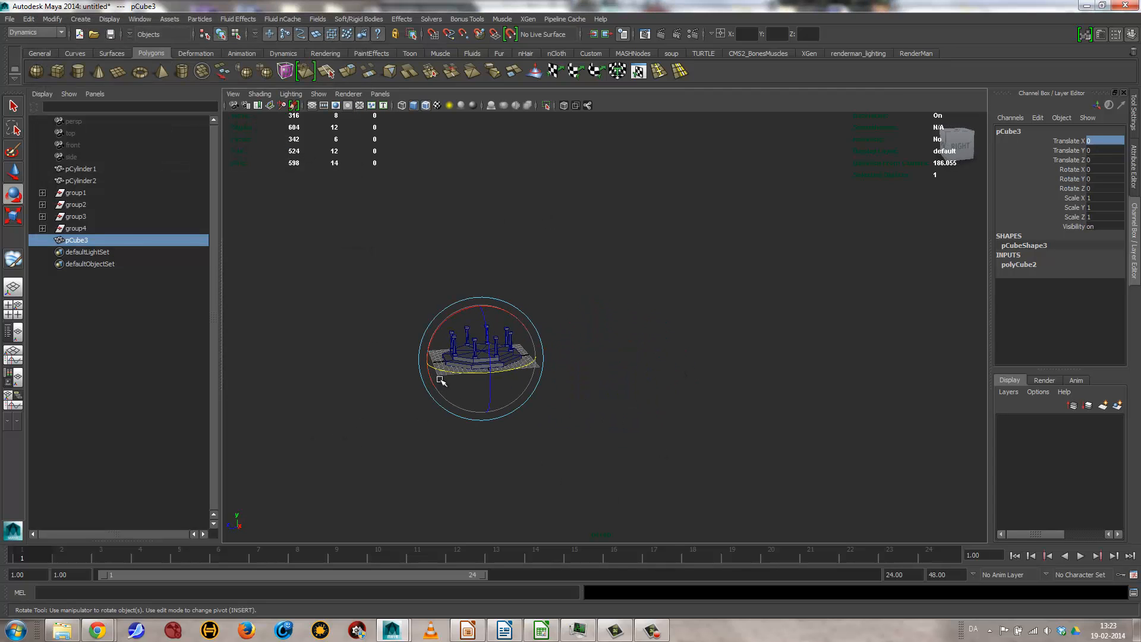
# Isolate the selected cube in the perspective view to hide the temple
pyautogui.keyDown('alt'); pyautogui.moveTo(504, 374); pyautogui.dragTo(365, 420); pyautogui.keyUp('alt')
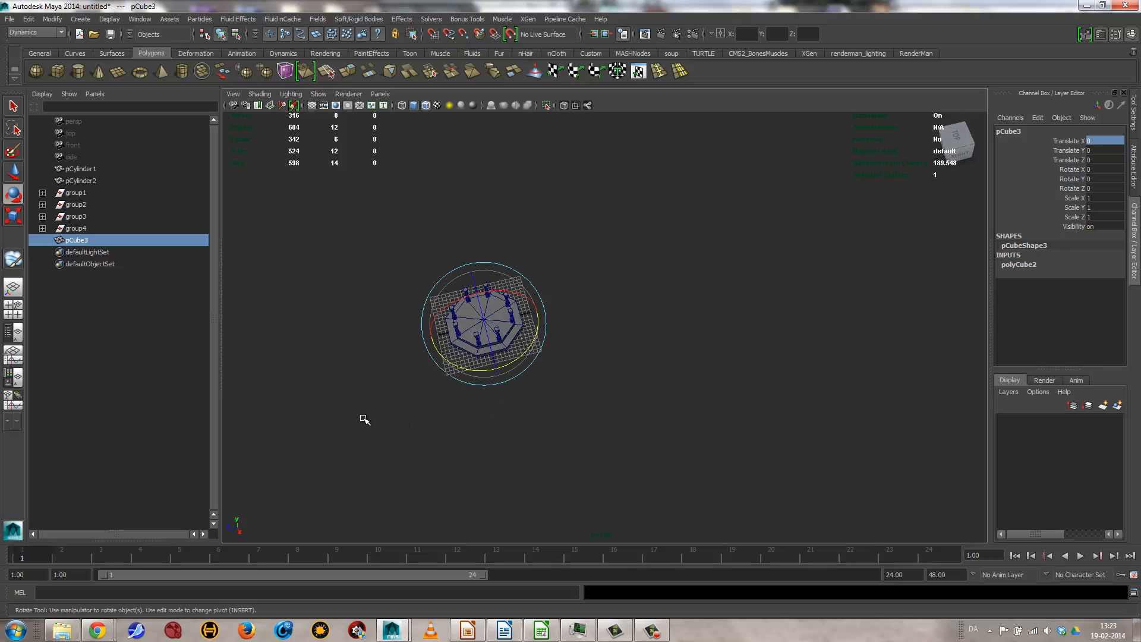
pyautogui.keyDown('alt'); pyautogui.moveTo(365, 420); pyautogui.dragTo(688, 362, button='right'); pyautogui.keyUp('alt')
pyautogui.keyDown('alt'); pyautogui.moveTo(642, 357); pyautogui.dragTo(1003, 436, button='middle'); pyautogui.keyUp('alt')
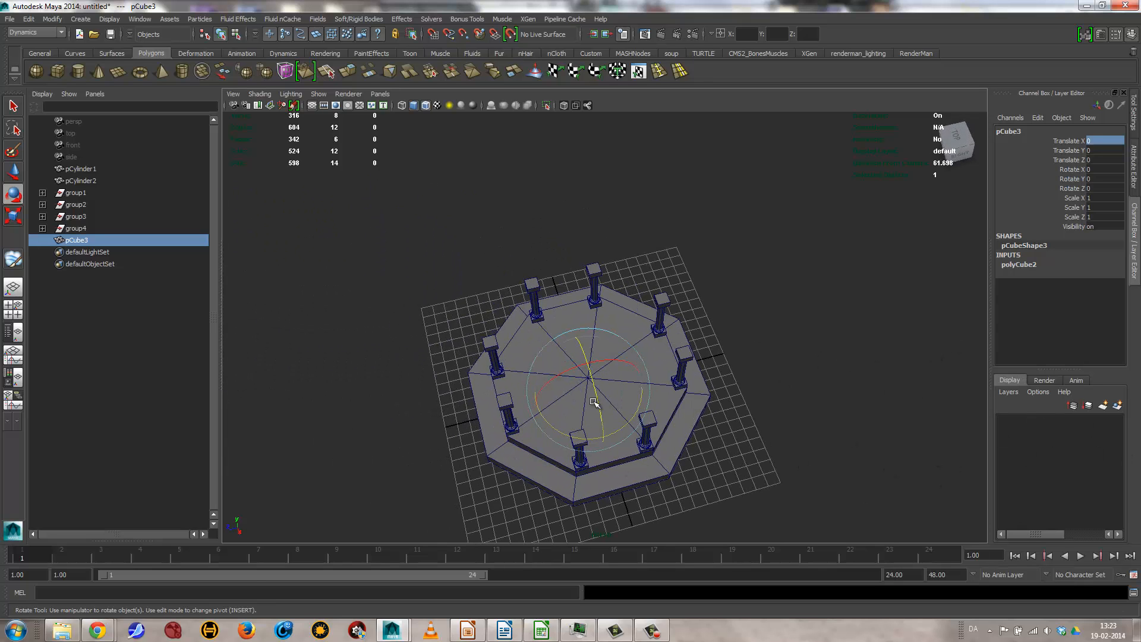
pyautogui.click(318, 94)
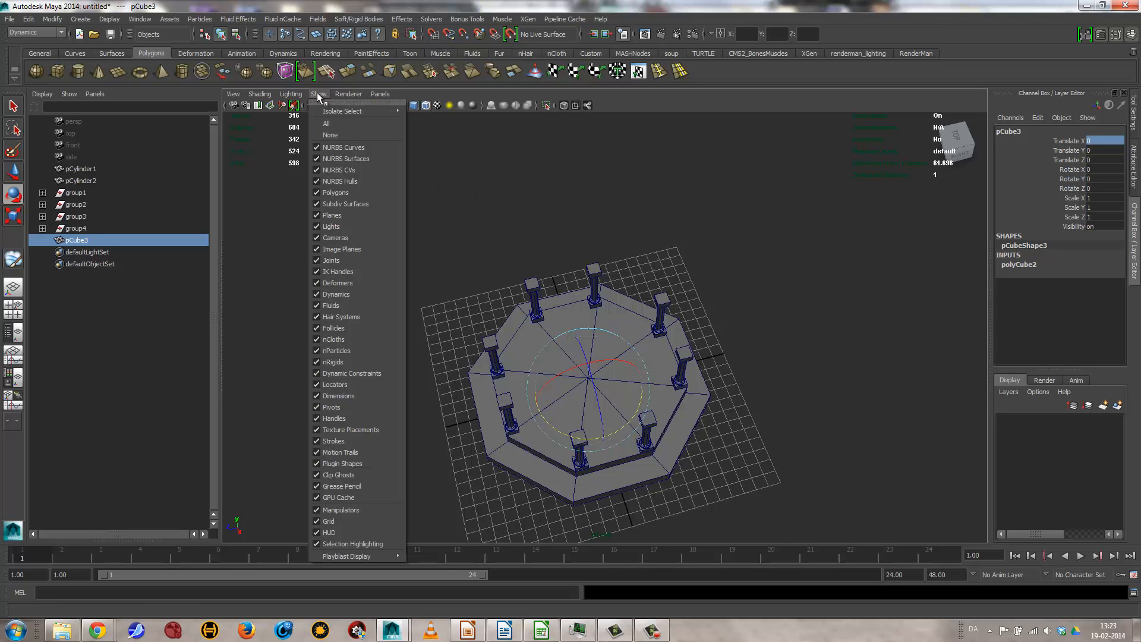
pyautogui.moveTo(328, 109)
pyautogui.click(439, 118)
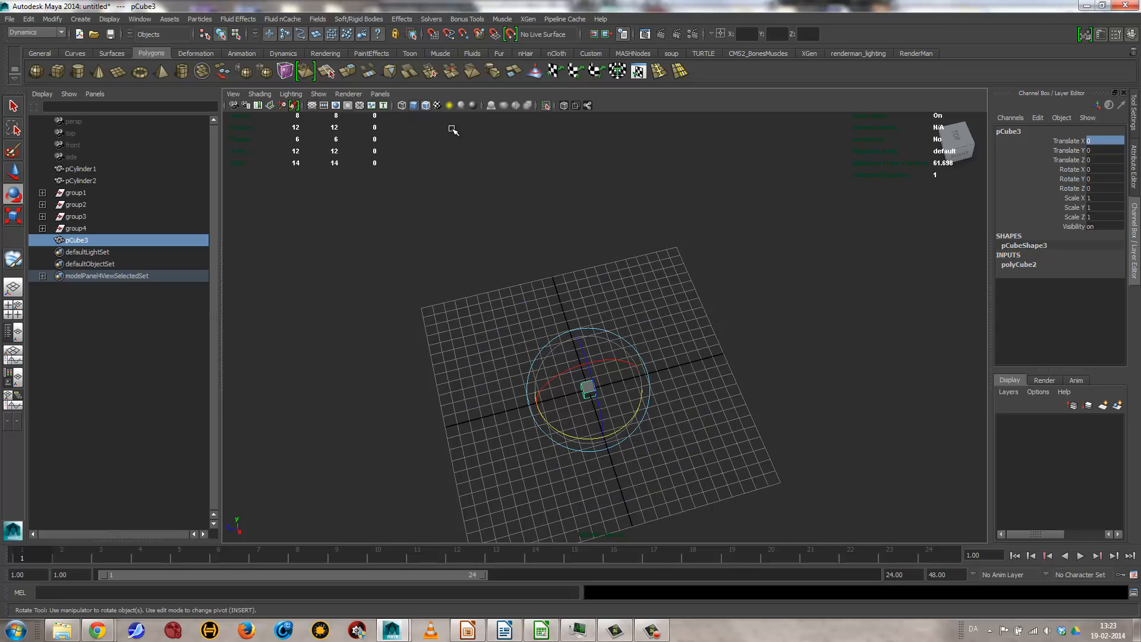
# Scale the isolated cube into a long flat step, about 0.292 in Y and 3.659 in Z
pyautogui.keyDown('alt'); pyautogui.moveTo(662, 395); pyautogui.dragTo(570, 269); pyautogui.keyUp('alt')
pyautogui.keyDown('alt'); pyautogui.moveTo(556, 272); pyautogui.dragTo(957, 271, button='right'); pyautogui.keyUp('alt')
pyautogui.keyDown('alt'); pyautogui.moveTo(645, 313); pyautogui.dragTo(716, 346, button='middle'); pyautogui.keyUp('alt')
pyautogui.keyDown('alt'); pyautogui.moveTo(489, 393); pyautogui.dragTo(641, 408, button='right'); pyautogui.keyUp('alt')
pyautogui.keyDown('alt'); pyautogui.moveTo(641, 408); pyautogui.dragTo(658, 424, button='middle'); pyautogui.keyUp('alt')
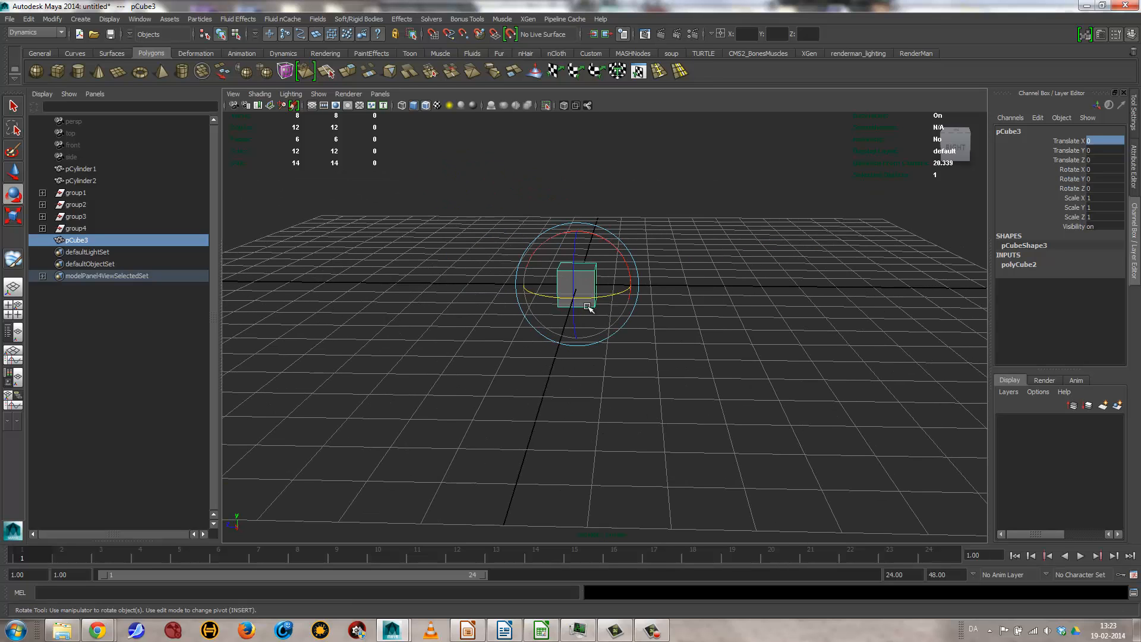
pyautogui.press('r')
pyautogui.moveTo(580, 231); pyautogui.dragTo(585, 269)
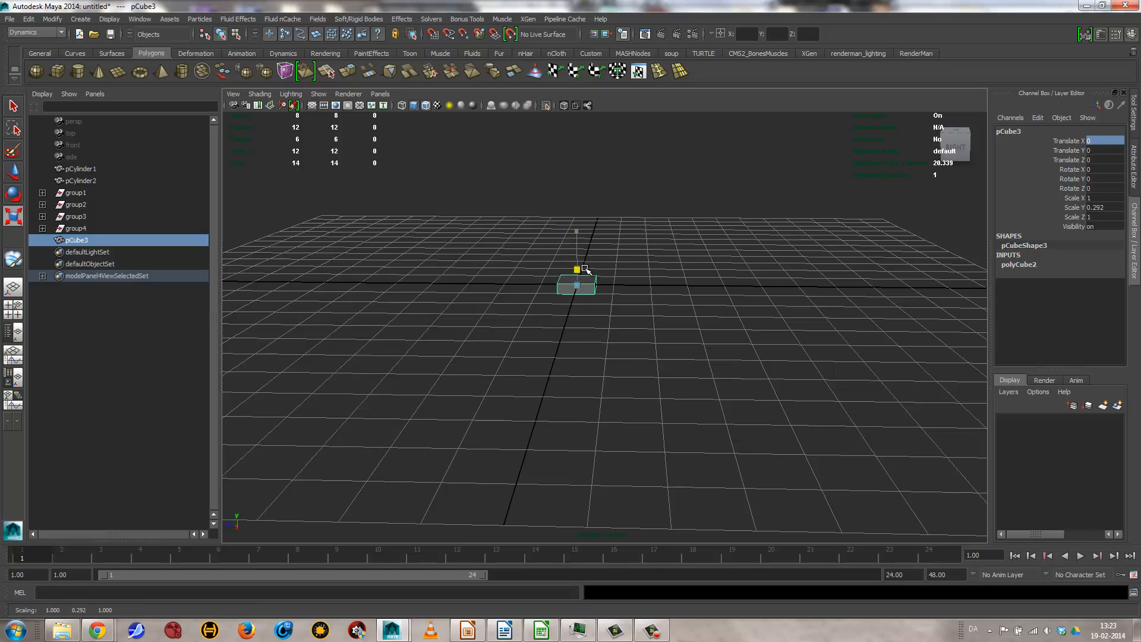
pyautogui.moveTo(517, 285); pyautogui.dragTo(594, 415)
# Move the flat step away from the origin to about Z 2.373 and group it with the group pivot at the origin
pyautogui.keyDown('alt'); pyautogui.moveTo(485, 272); pyautogui.dragTo(497, 347, button='middle'); pyautogui.keyUp('alt')
pyautogui.press('w')
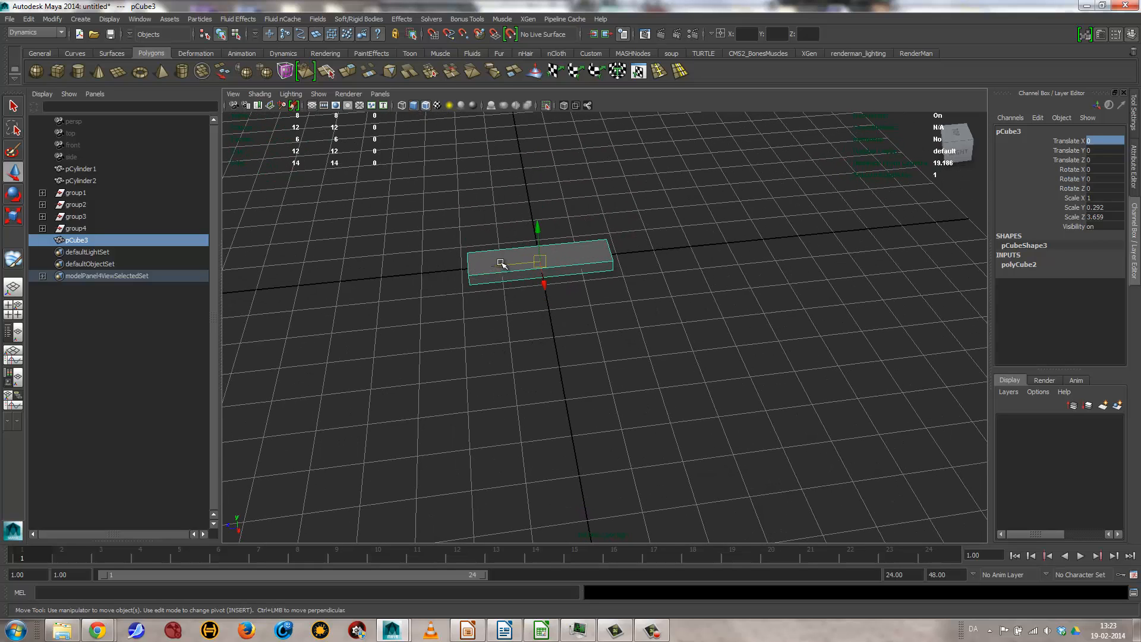
pyautogui.moveTo(502, 263); pyautogui.dragTo(340, 289)
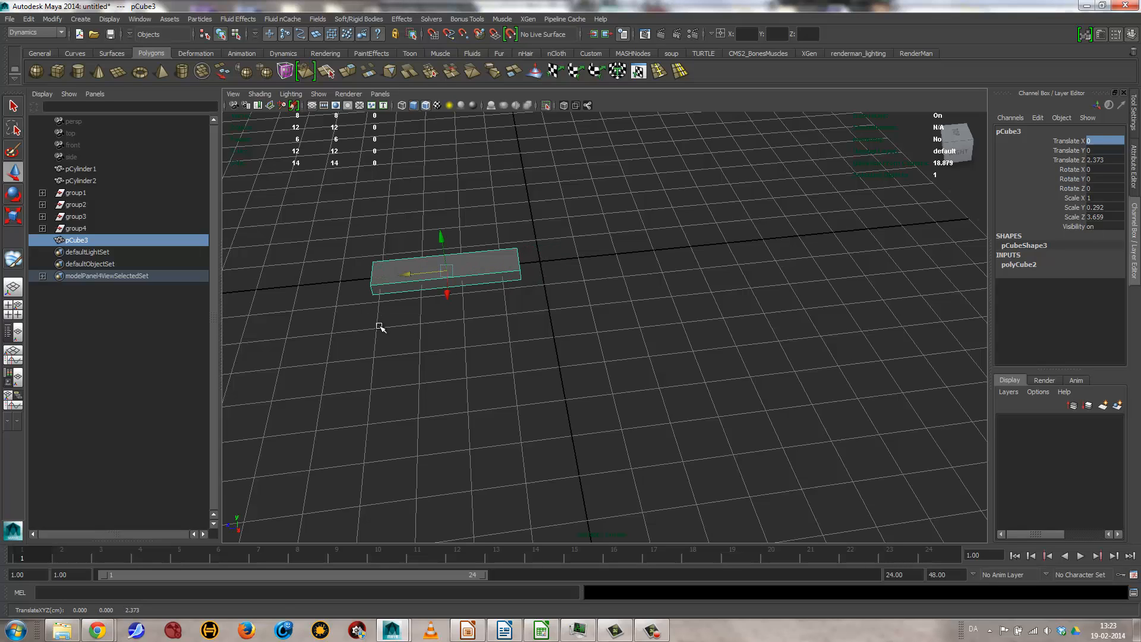
pyautogui.hotkey('ctrl', 'g')
pyautogui.keyDown('alt'); pyautogui.moveTo(505, 369); pyautogui.dragTo(668, 336); pyautogui.keyUp('alt')
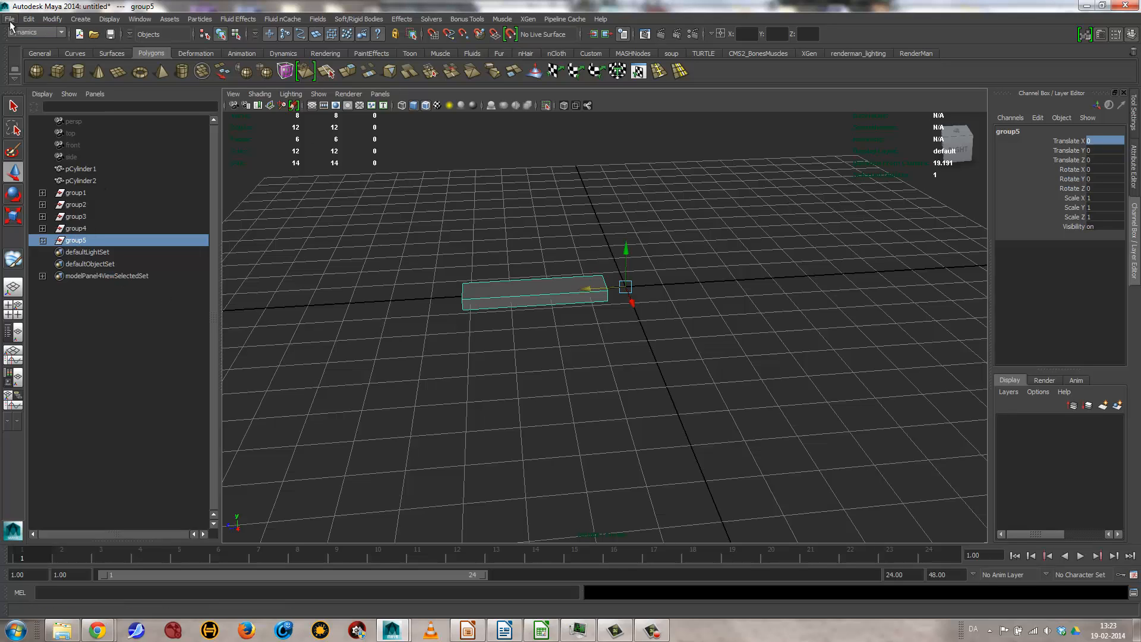
# Duplicate the step's group into a spiral staircase using the saved Duplicate Special settings
pyautogui.click(29, 18)
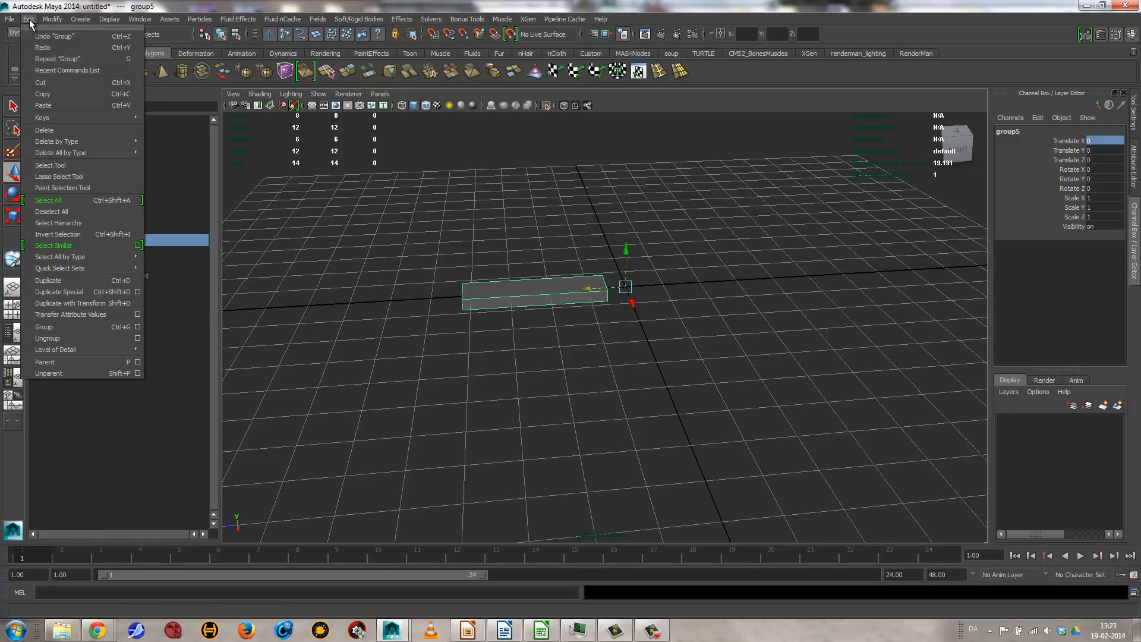
pyautogui.click(80, 292)
pyautogui.keyDown('alt'); pyautogui.moveTo(408, 275); pyautogui.dragTo(190, 386); pyautogui.keyUp('alt')
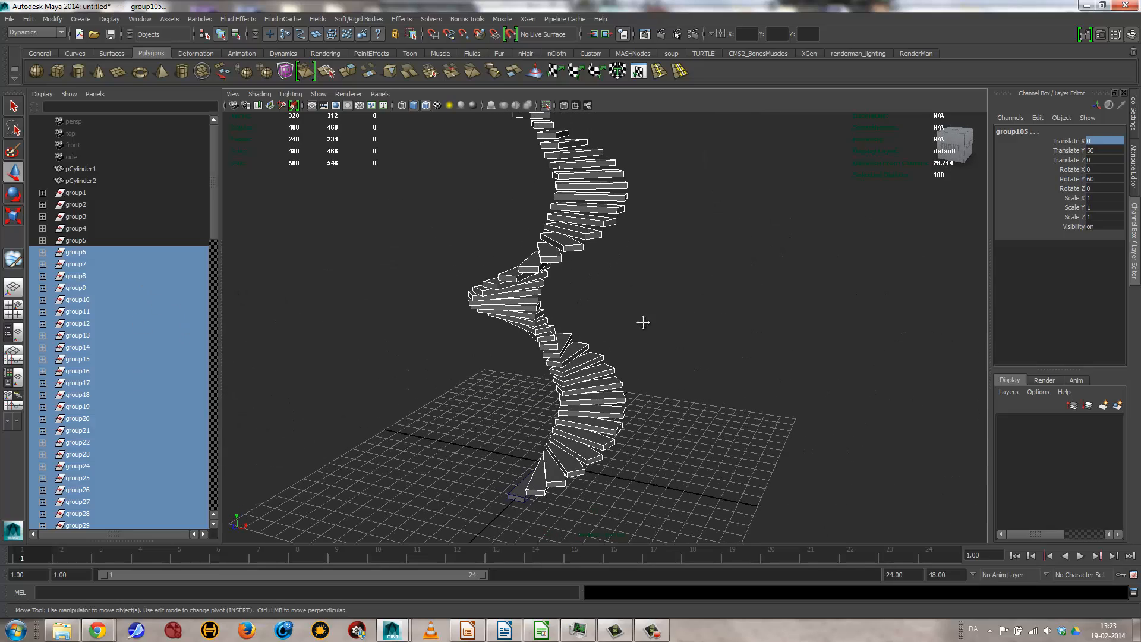
pyautogui.keyDown('alt'); pyautogui.moveTo(643, 322); pyautogui.dragTo(569, 471, button='right'); pyautogui.keyUp('alt')
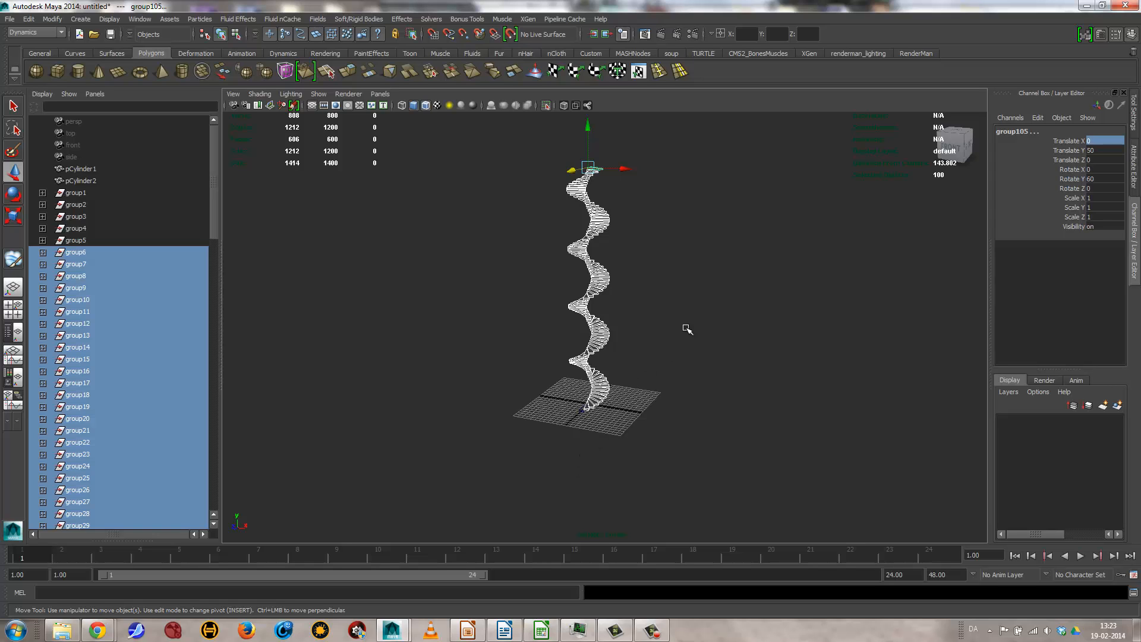
# Select all the step cubes of the spiral staircase and inspect the staircase from the front and above
pyautogui.click(674, 267)
pyautogui.moveTo(498, 147); pyautogui.dragTo(730, 506)
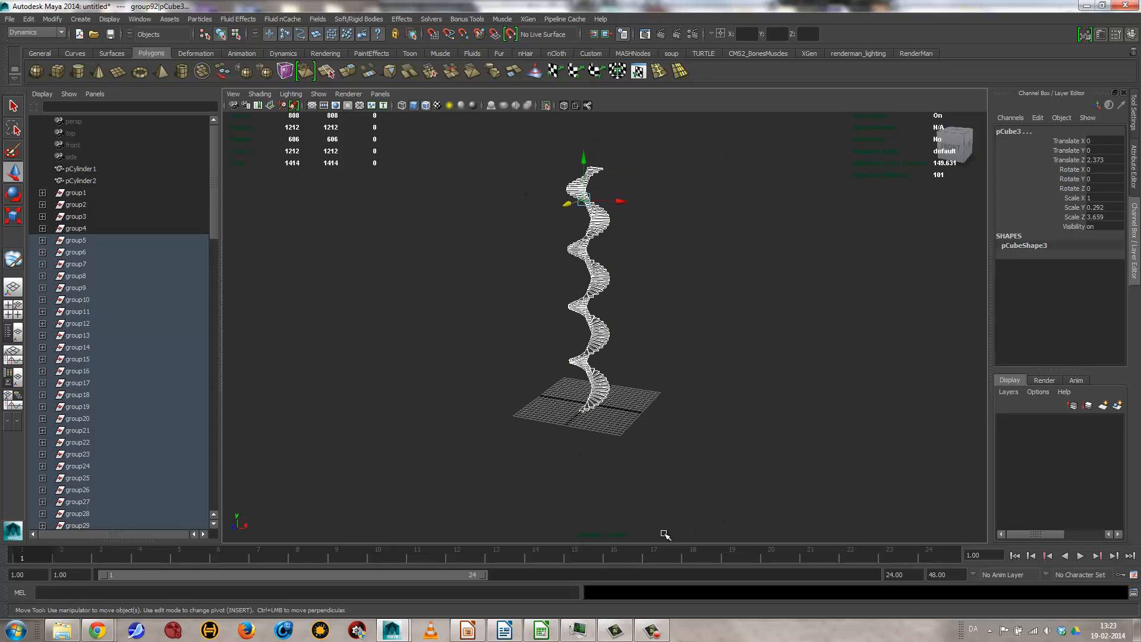
pyautogui.keyDown('alt'); pyautogui.moveTo(573, 437); pyautogui.dragTo(594, 425); pyautogui.keyUp('alt')
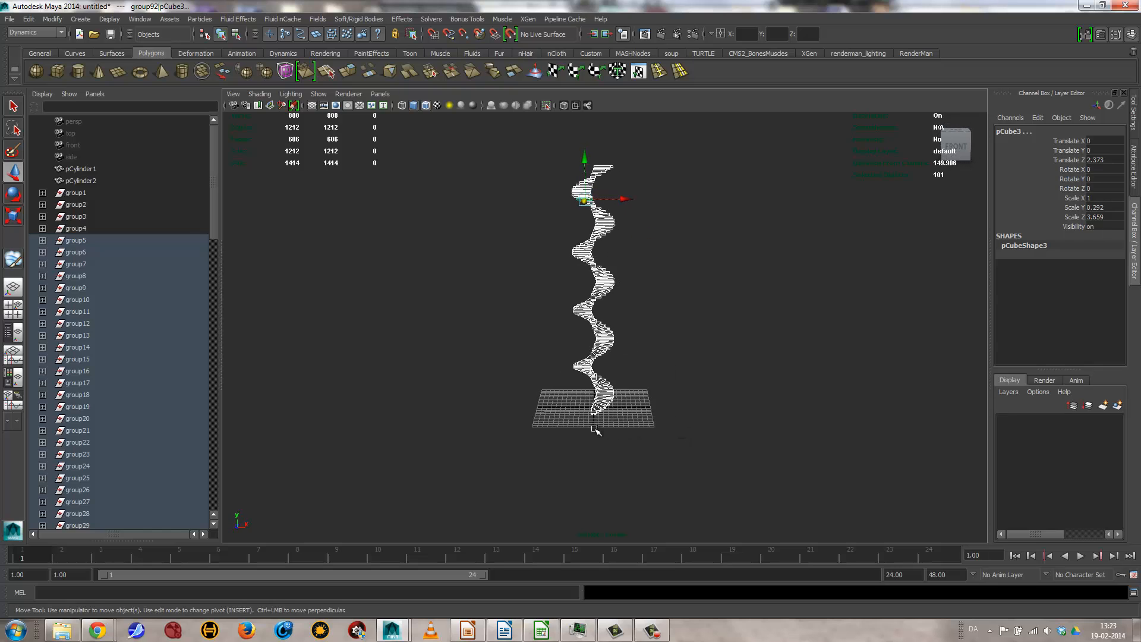
pyautogui.keyDown('alt'); pyautogui.moveTo(594, 426); pyautogui.dragTo(814, 411, button='right'); pyautogui.keyUp('alt')
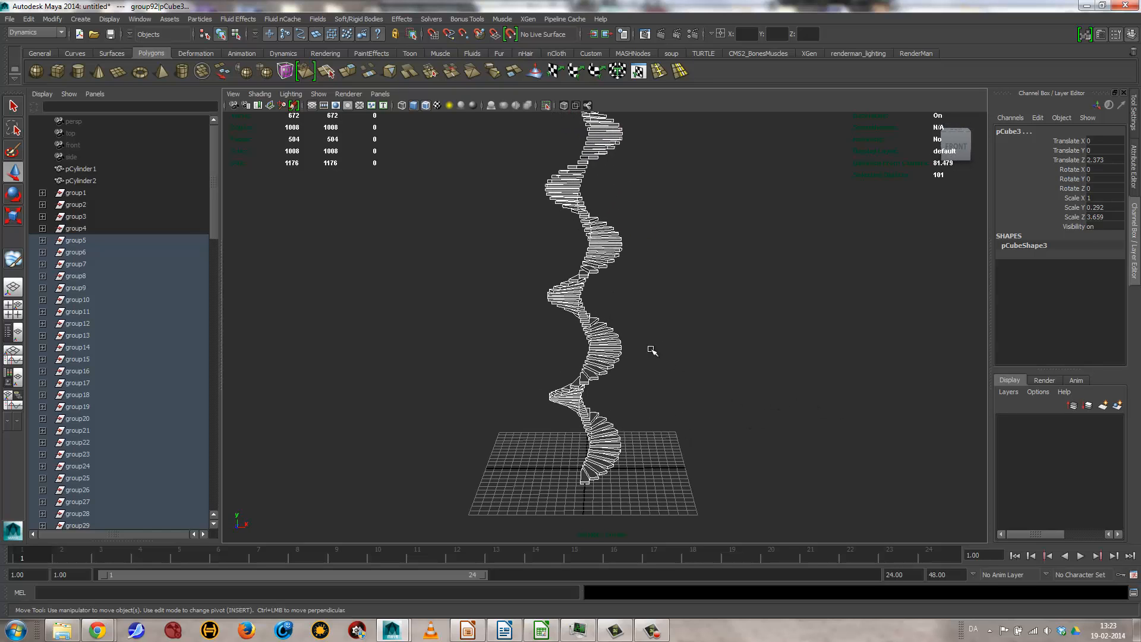
pyautogui.keyDown('alt'); pyautogui.moveTo(652, 351); pyautogui.dragTo(633, 429, button='middle'); pyautogui.keyUp('alt')
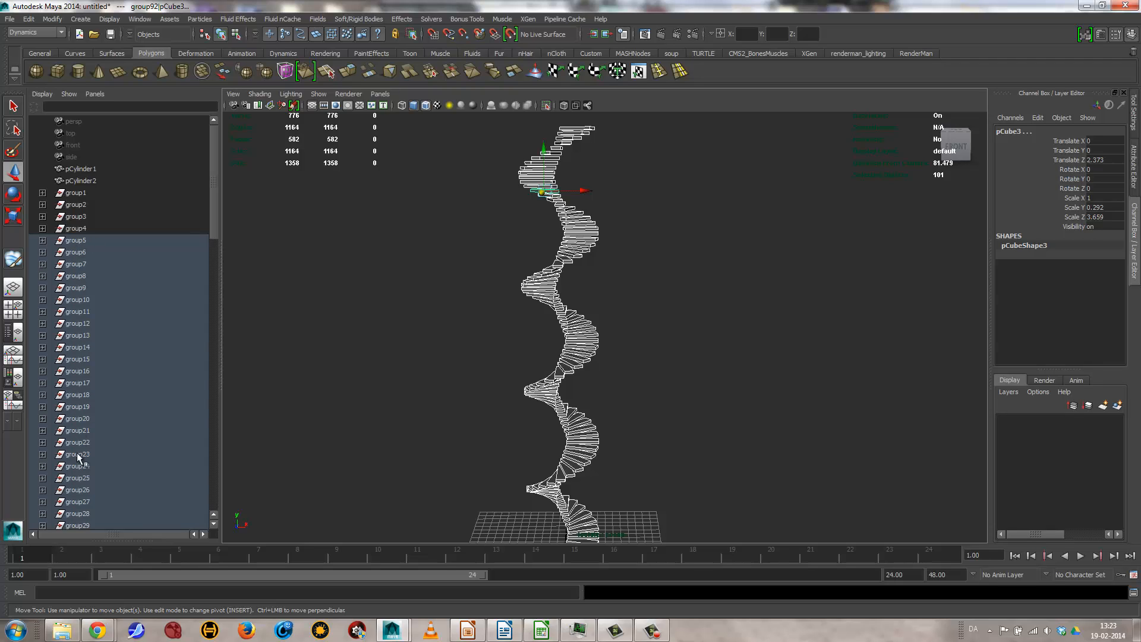
pyautogui.keyDown('alt'); pyautogui.moveTo(600, 260); pyautogui.dragTo(684, 311); pyautogui.keyUp('alt')
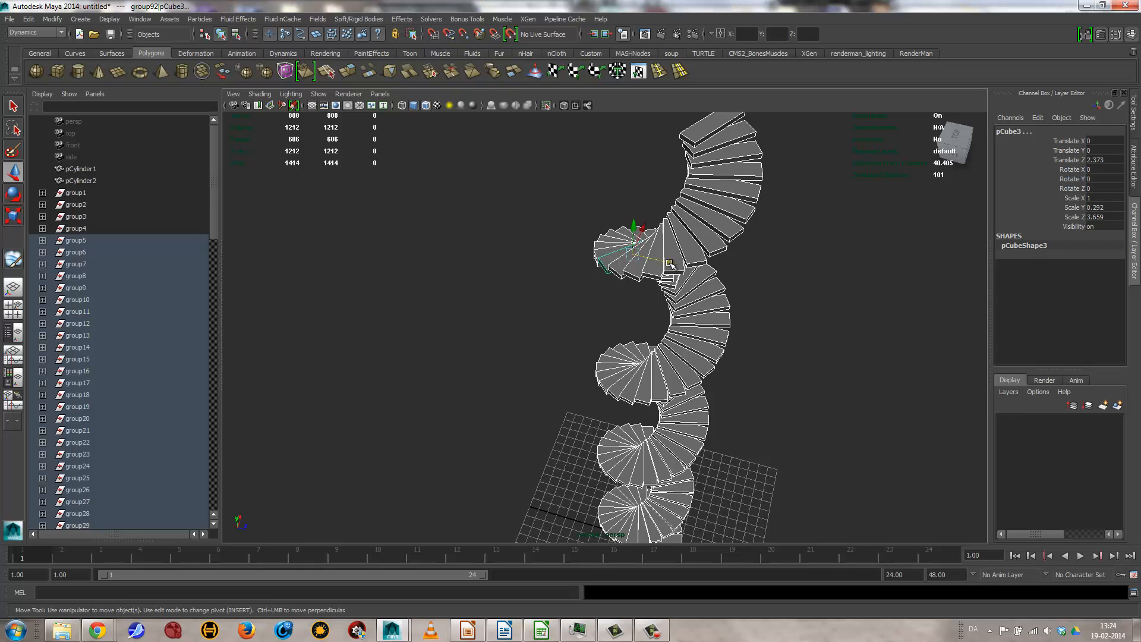
# Try moving the selected steps along the world Z axis, undo it, and set the Move tool's axis to Local
pyautogui.moveTo(669, 263); pyautogui.dragTo(695, 264)
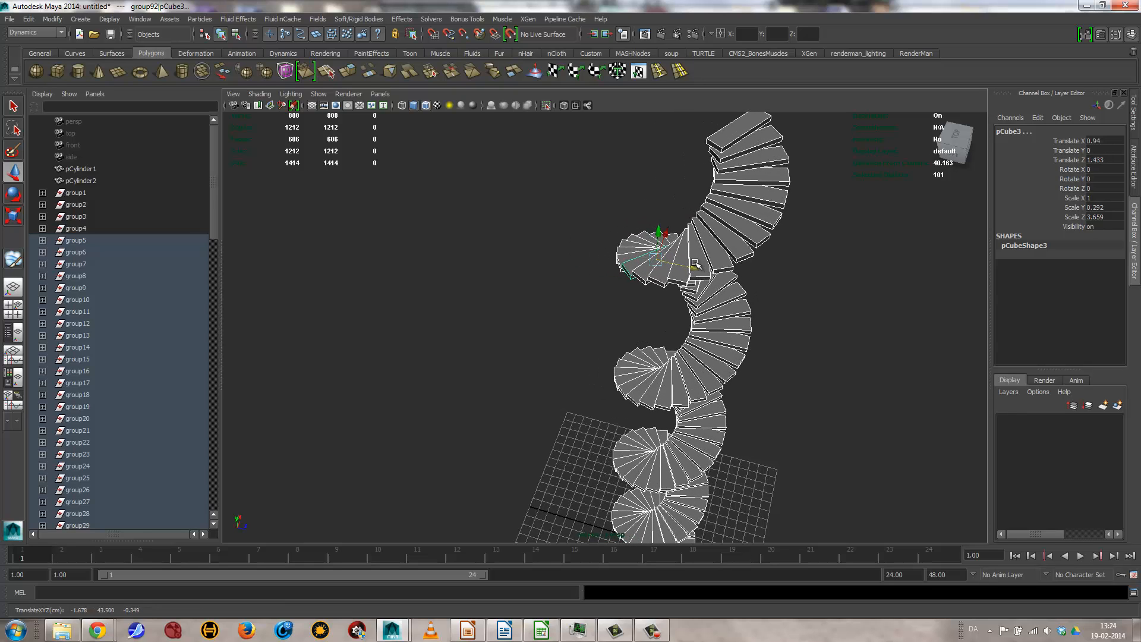
pyautogui.hotkey('ctrl', 'z')
pyautogui.doubleClick(15, 172)
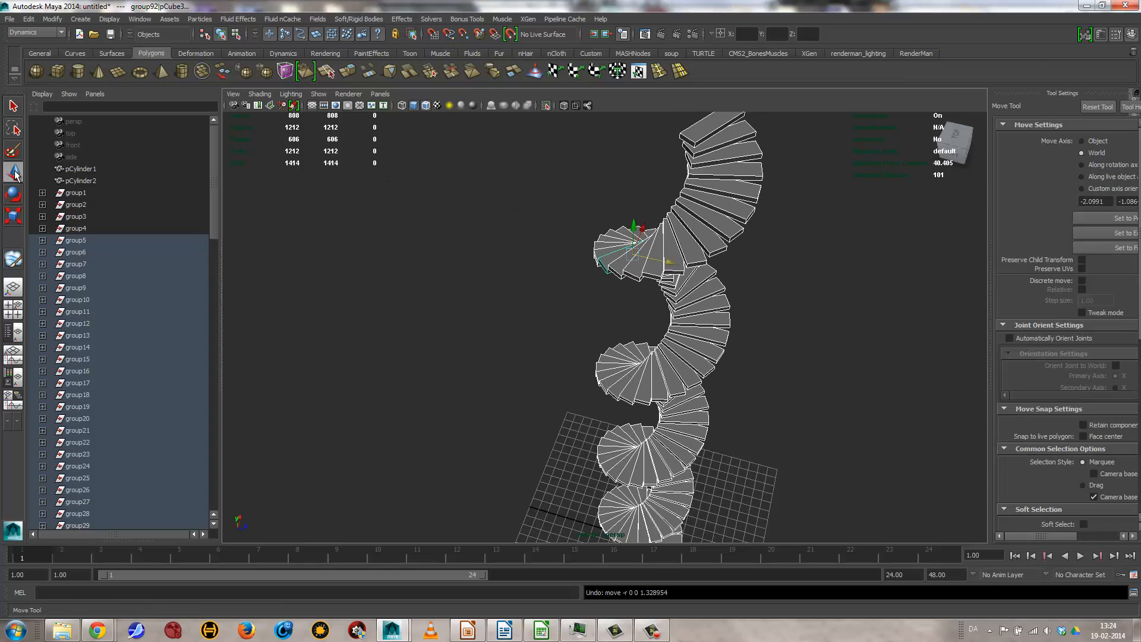
pyautogui.click(1078, 142)
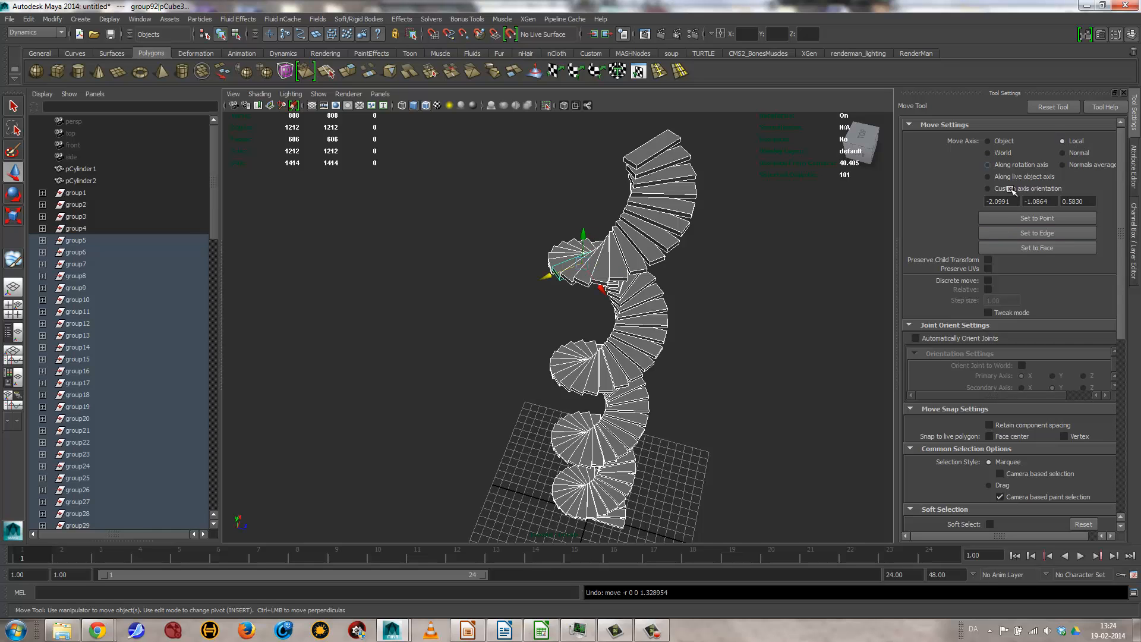
# Move all the selected steps outward along their local Z axis and test a small vertical shift
pyautogui.keyDown('alt'); pyautogui.moveTo(581, 334); pyautogui.dragTo(763, 335); pyautogui.keyUp('alt')
pyautogui.moveTo(667, 138)
pyautogui.mouseDown()
pyautogui.moveTo(645, 130)
pyautogui.moveTo(683, 139)
pyautogui.mouseUp()
pyautogui.keyDown('alt'); pyautogui.moveTo(685, 229); pyautogui.dragTo(677, 300); pyautogui.keyUp('alt')
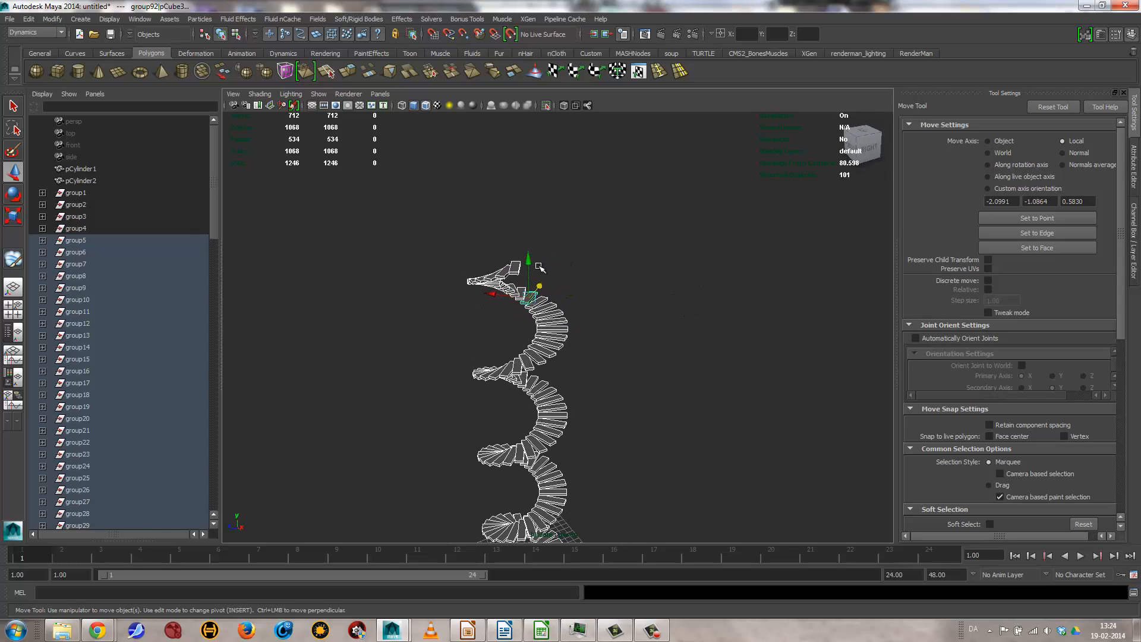
pyautogui.moveTo(528, 257); pyautogui.dragTo(528, 257)
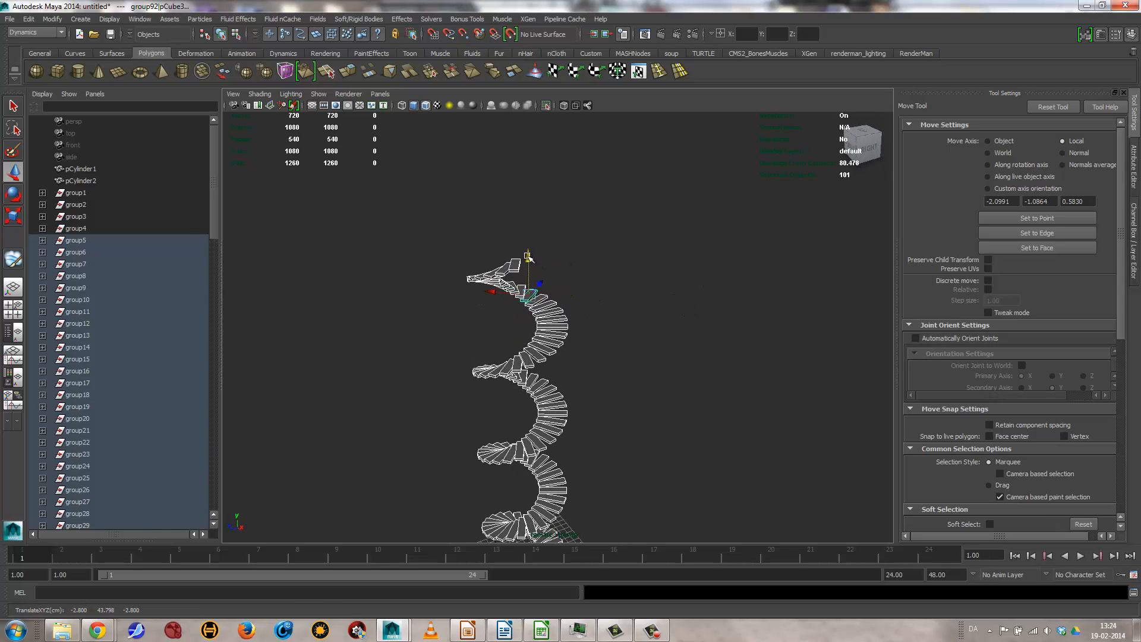
# Try rotating all the selected steps of the staircase about a world axis, and undo the rotations
pyautogui.press('e')
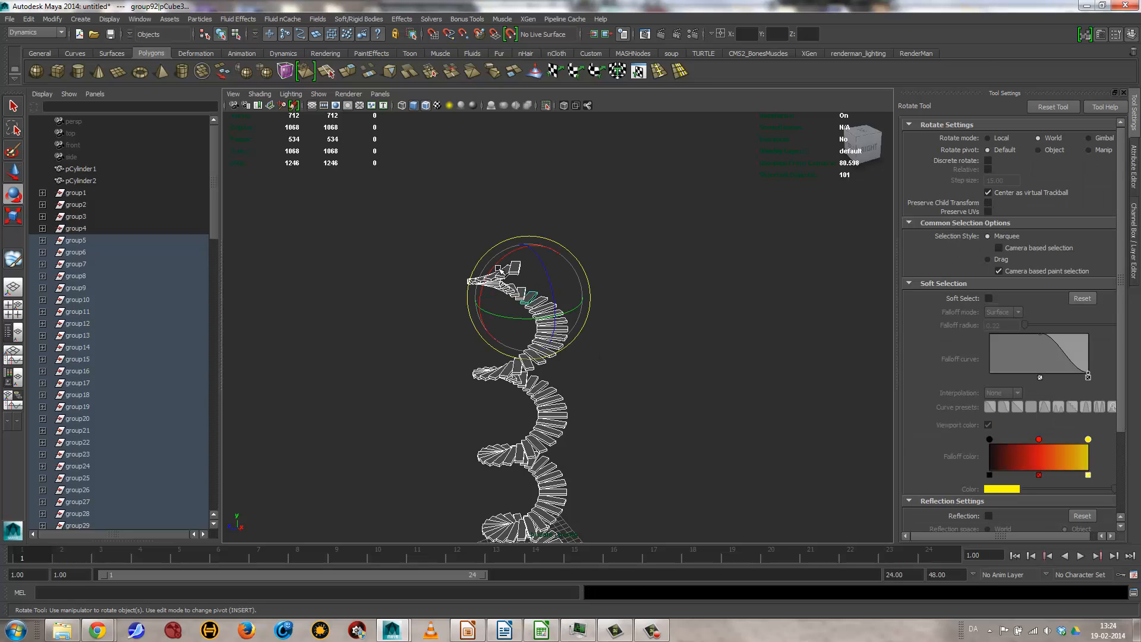
pyautogui.moveTo(501, 271); pyautogui.dragTo(488, 299)
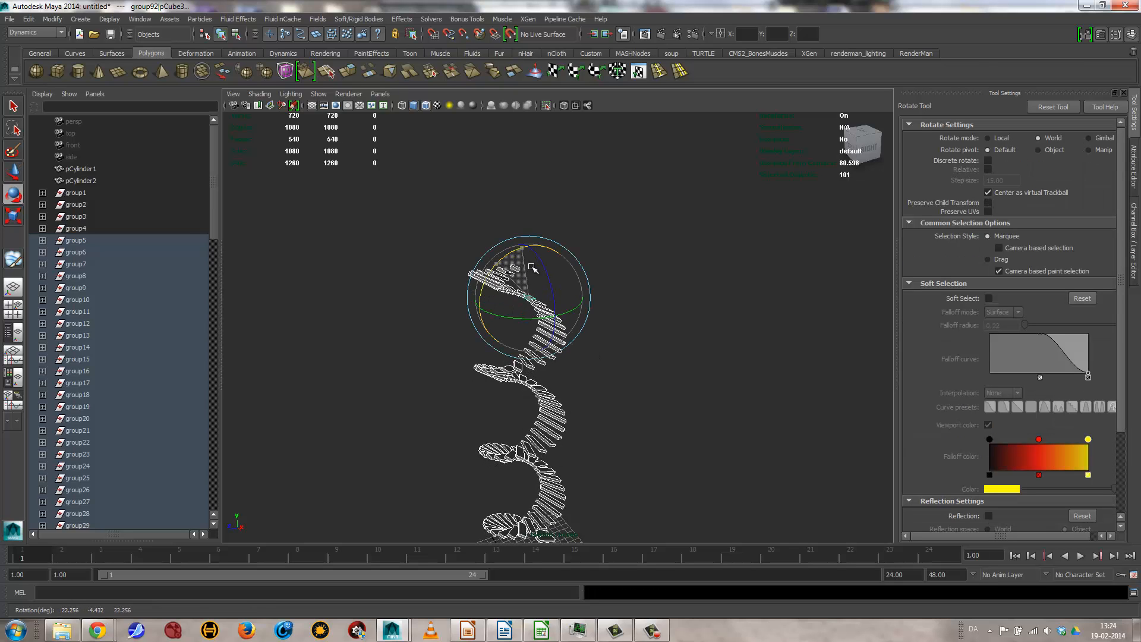
pyautogui.hotkey('ctrl', 'z')
pyautogui.moveTo(548, 272); pyautogui.dragTo(548, 272)
pyautogui.hotkey('ctrl', 'z')
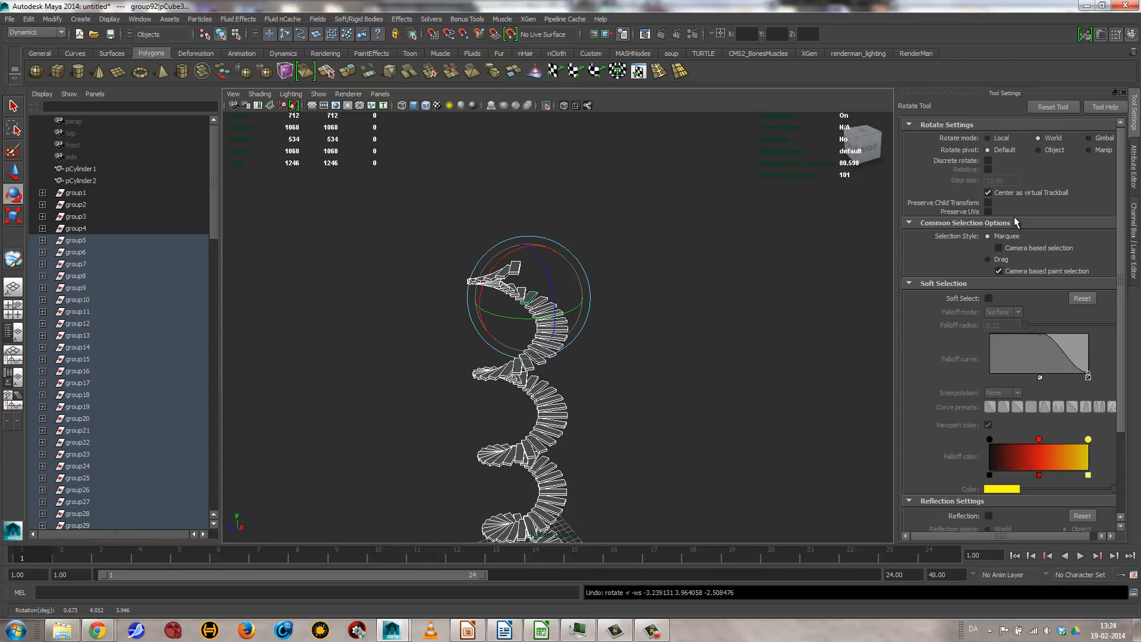
# Set the Rotate tool's mode to Local and rotate all the selected steps about their local Z axis
pyautogui.click(991, 138)
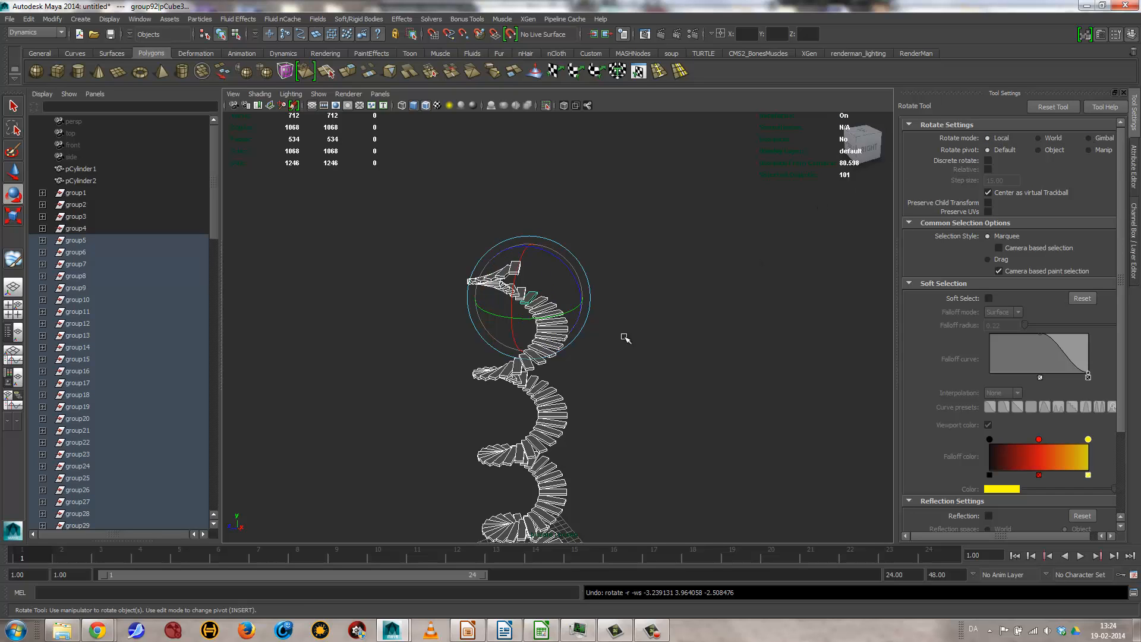
pyautogui.moveTo(567, 263); pyautogui.dragTo(428, 358)
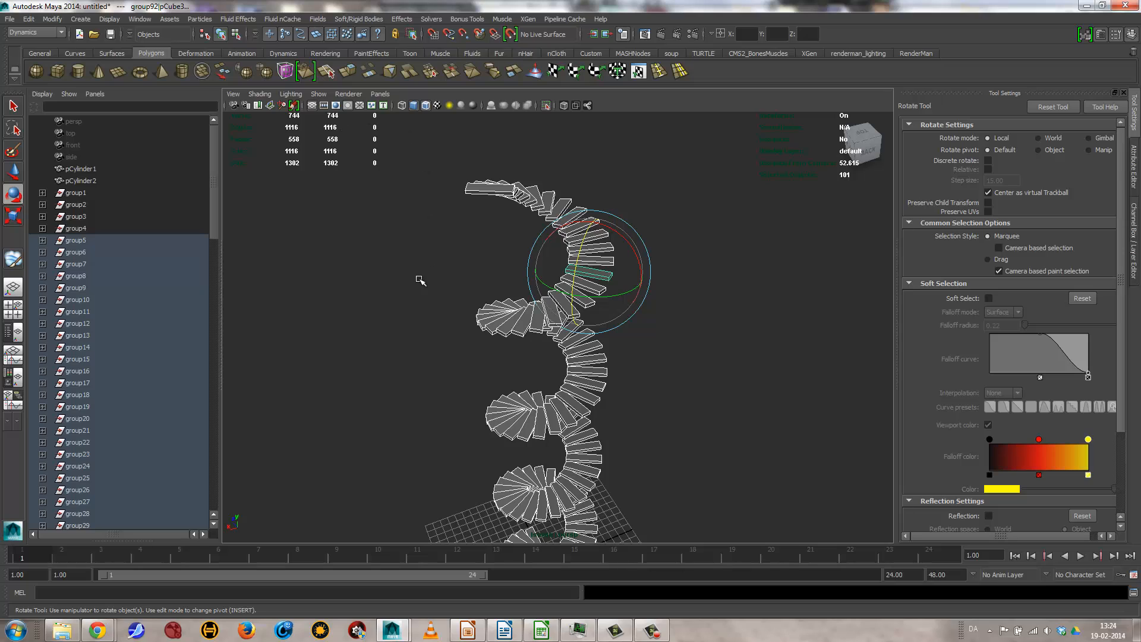
# Examine the viewport's Isolate Select options and look at the complete spiral staircase from farther away
pyautogui.click(319, 94)
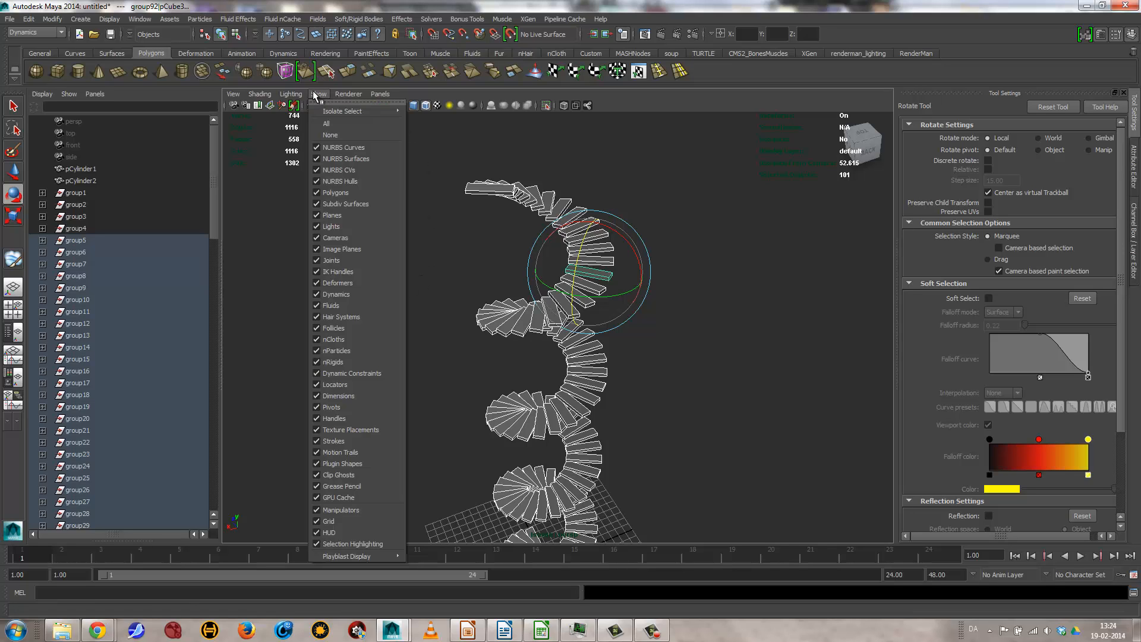
pyautogui.moveTo(325, 112)
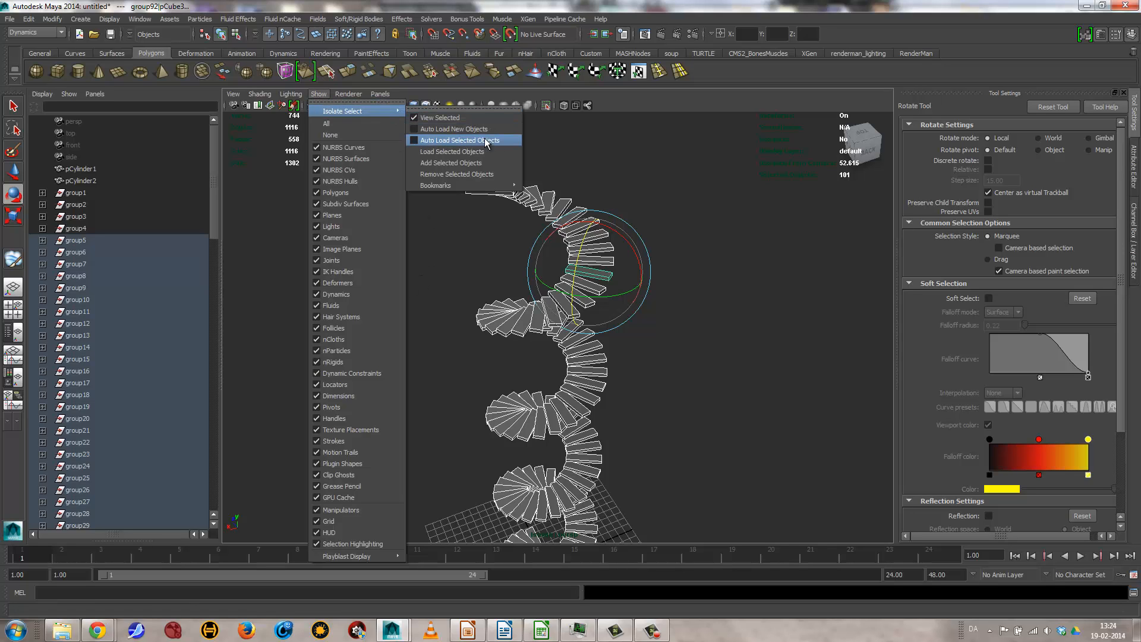
pyautogui.moveTo(465, 186)
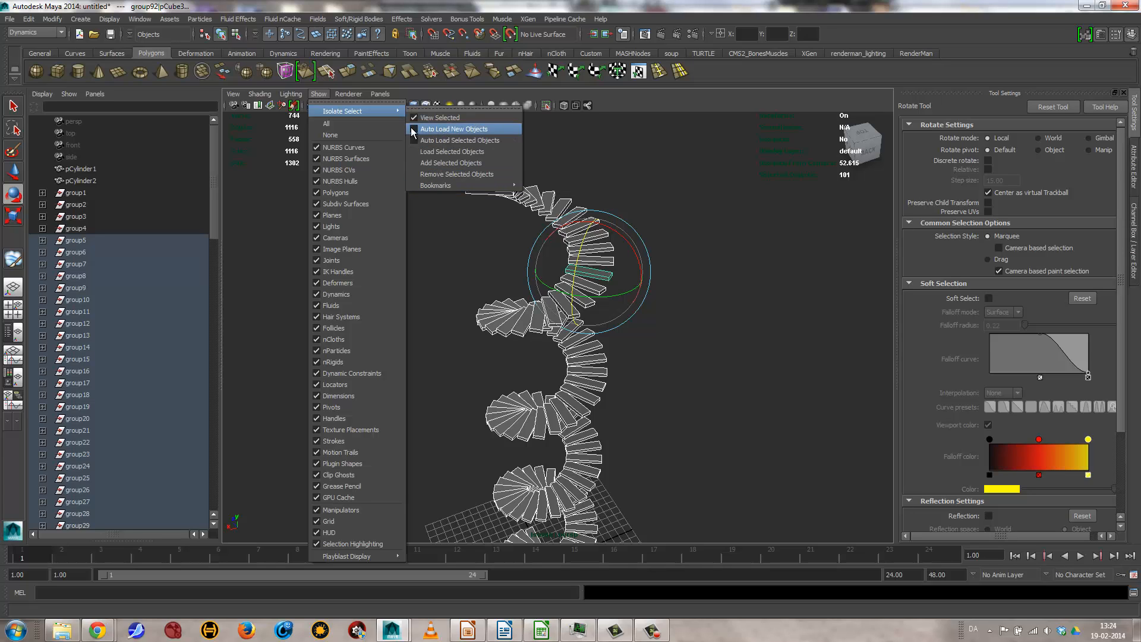
pyautogui.moveTo(376, 115)
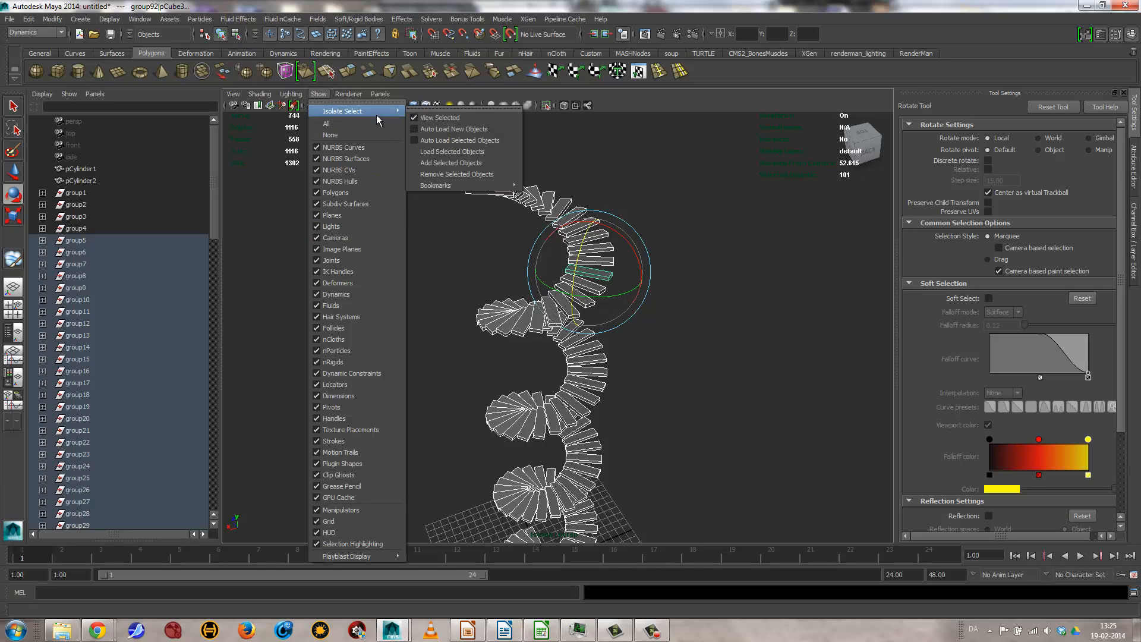
pyautogui.click(609, 103)
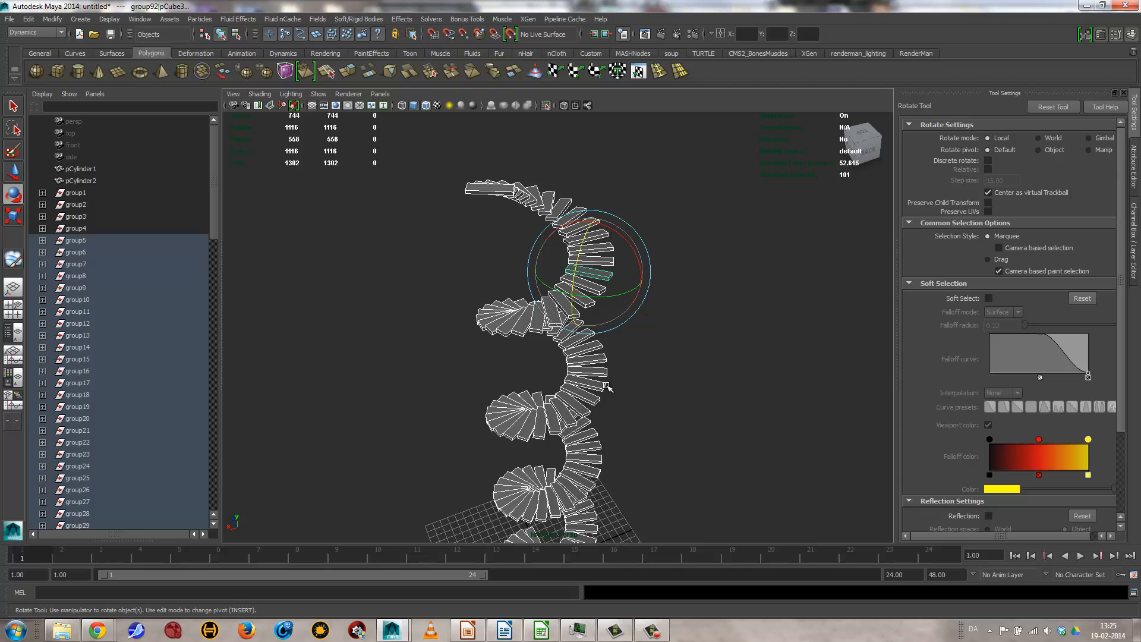
pyautogui.keyDown('alt'); pyautogui.moveTo(611, 402); pyautogui.dragTo(457, 413, button='right'); pyautogui.keyUp('alt')
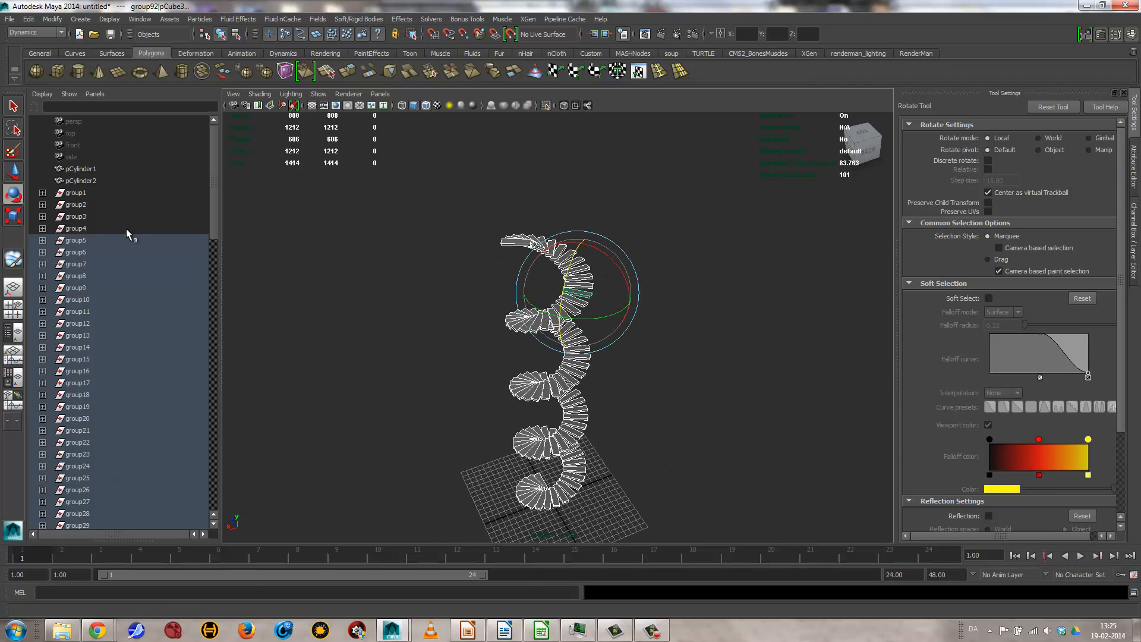
pyautogui.click(319, 93)
pyautogui.moveTo(387, 112)
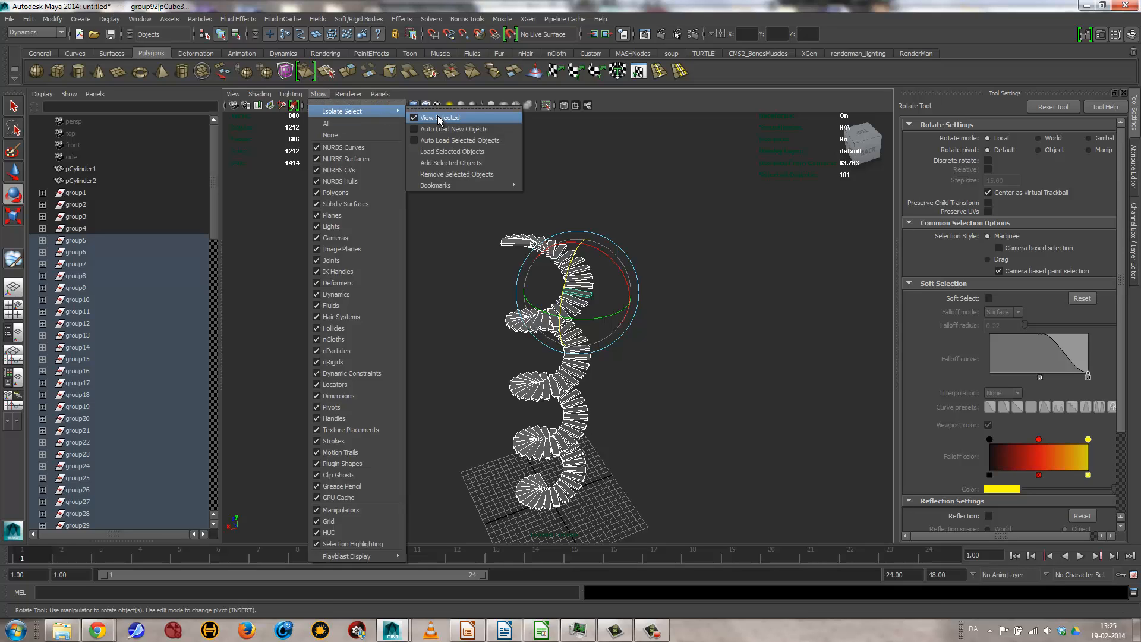
pyautogui.click(721, 230)
pyautogui.keyDown('alt'); pyautogui.moveTo(720, 230); pyautogui.dragTo(408, 349, button='right'); pyautogui.keyUp('alt')
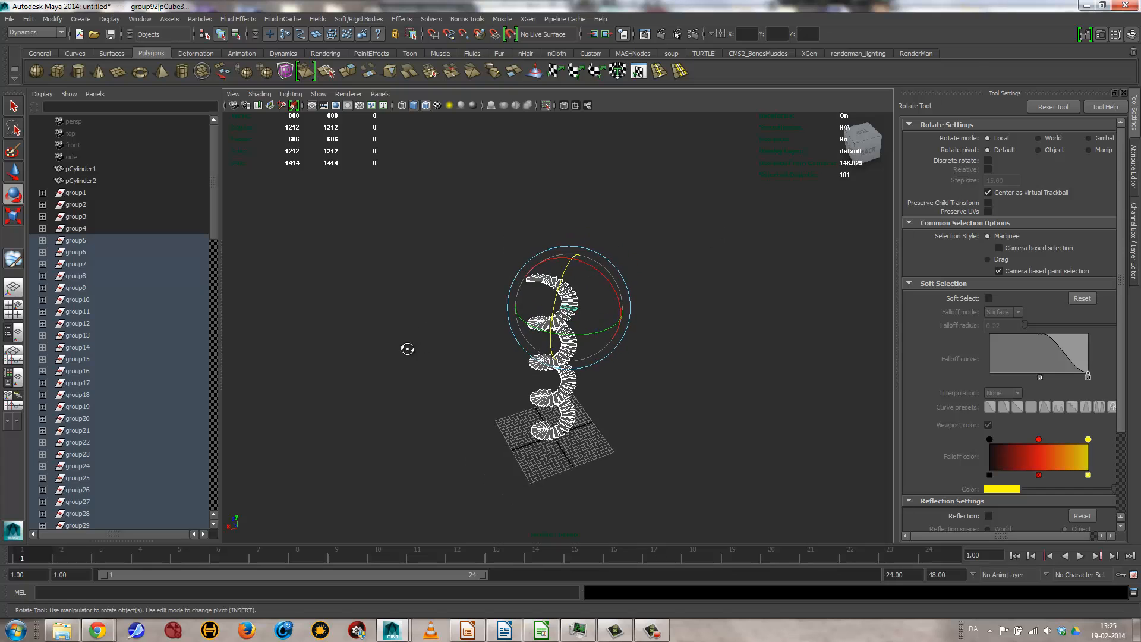
pyautogui.keyDown('alt'); pyautogui.moveTo(408, 349); pyautogui.dragTo(522, 420); pyautogui.keyUp('alt')
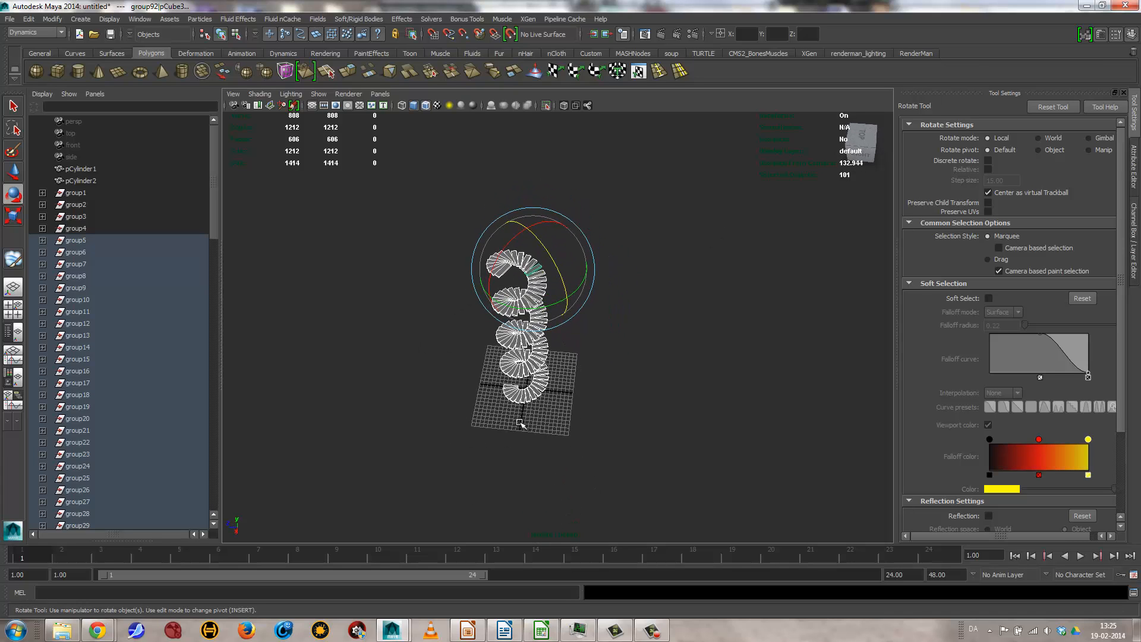
# Select every staircase group from group5 through group105 and delete them
pyautogui.click(95, 242)
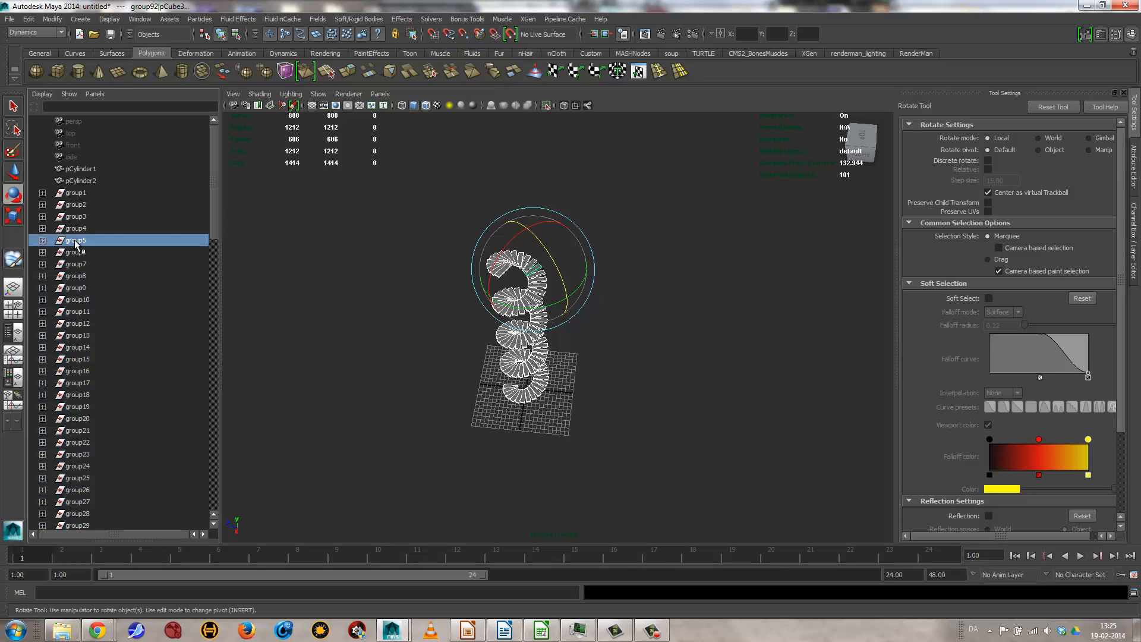
pyautogui.moveTo(211, 221); pyautogui.dragTo(226, 548)
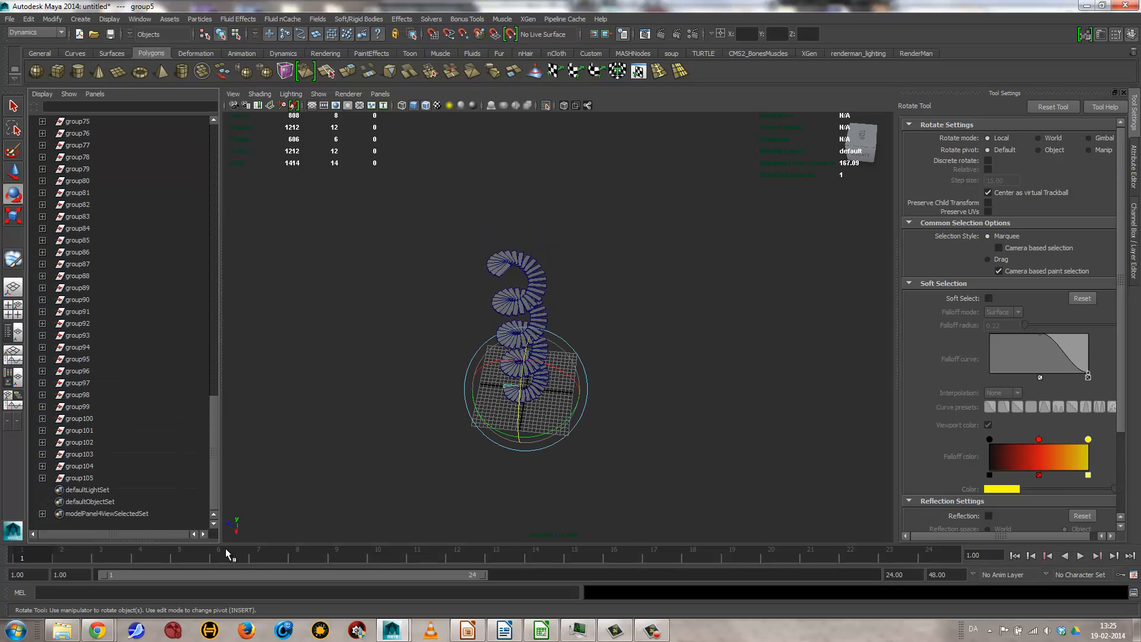
pyautogui.keyDown('shift'); pyautogui.click(79, 479); pyautogui.keyUp('shift')
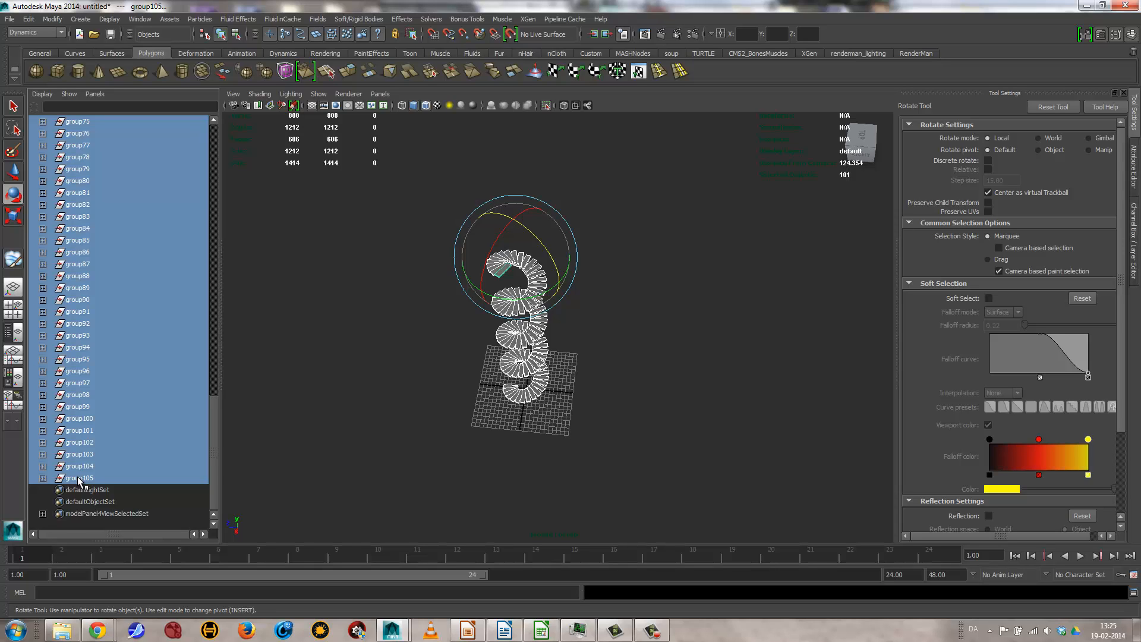
pyautogui.press('Delete')
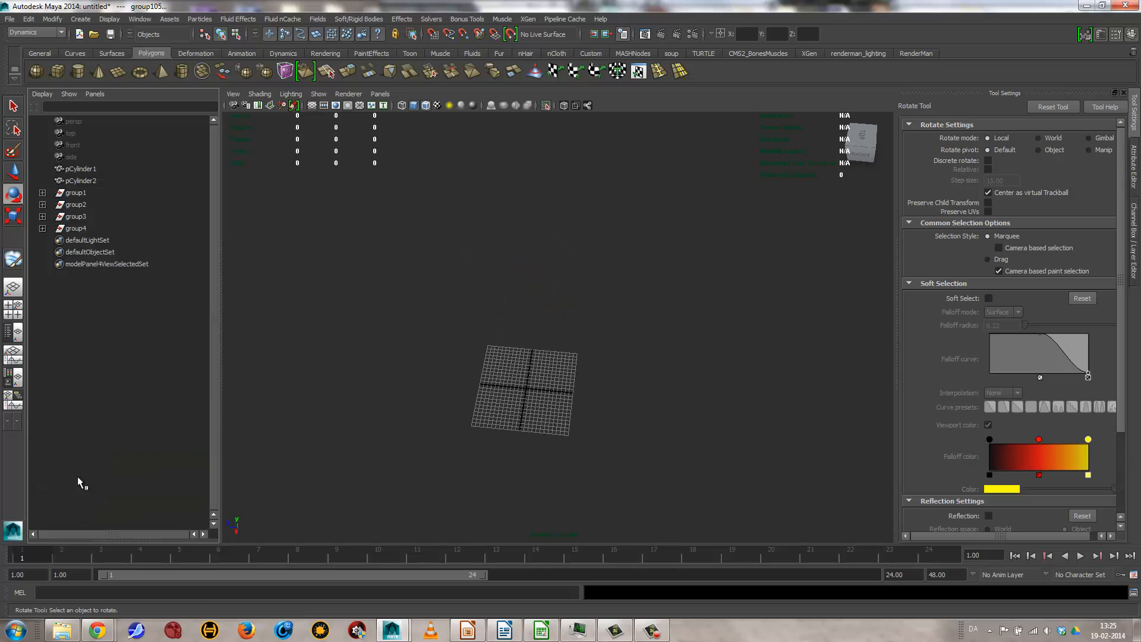
# Turn off the isolated View Selected display and frame the whole temple in the perspective view
pyautogui.click(319, 94)
pyautogui.moveTo(380, 112)
pyautogui.click(426, 114)
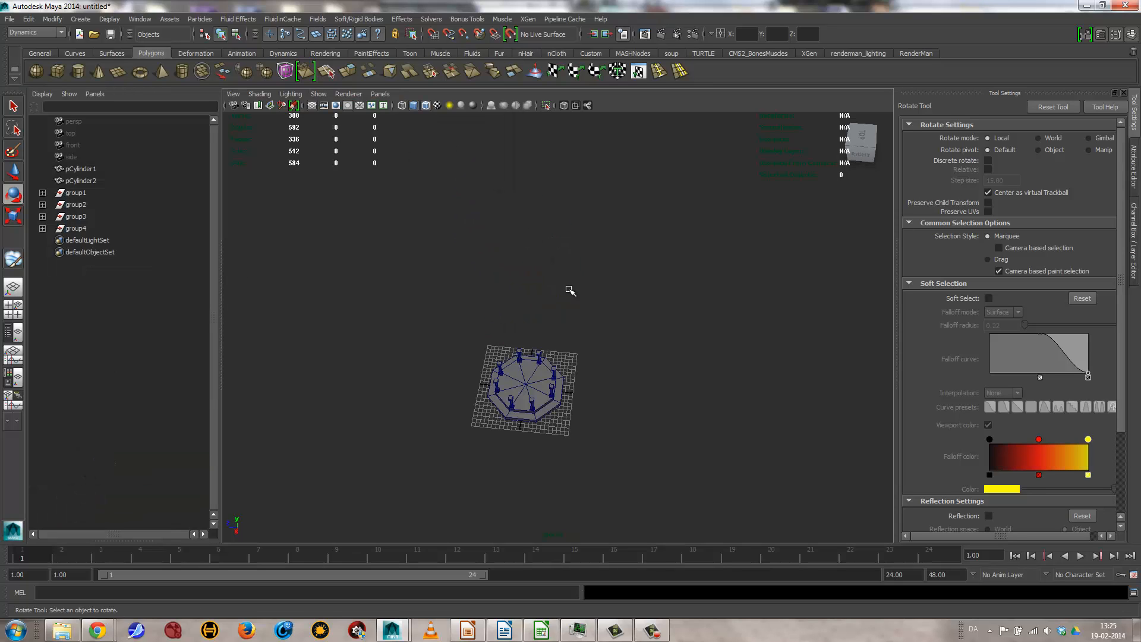
pyautogui.keyDown('alt'); pyautogui.moveTo(568, 288); pyautogui.dragTo(689, 268); pyautogui.keyUp('alt')
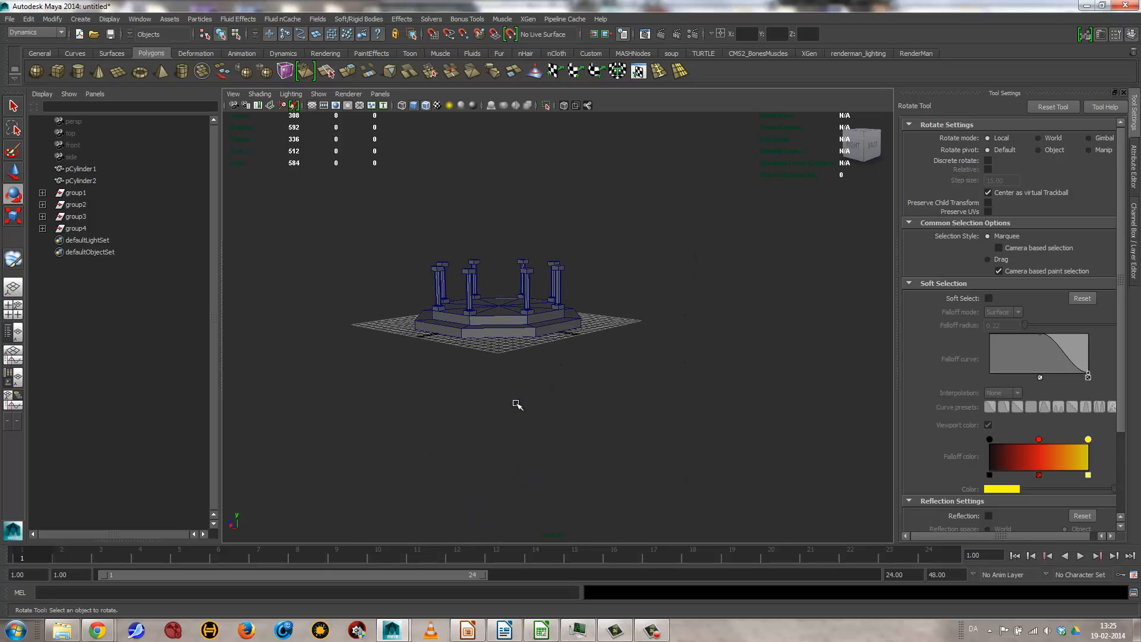
pyautogui.keyDown('alt'); pyautogui.moveTo(517, 405); pyautogui.dragTo(515, 366); pyautogui.keyUp('alt')
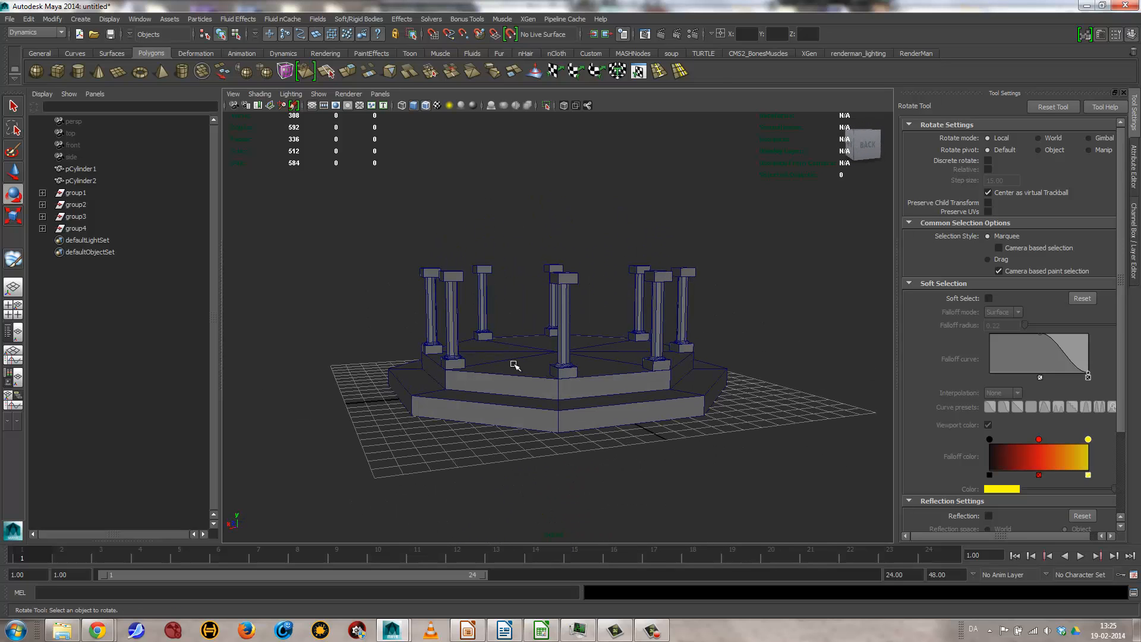
pyautogui.click(564, 296)
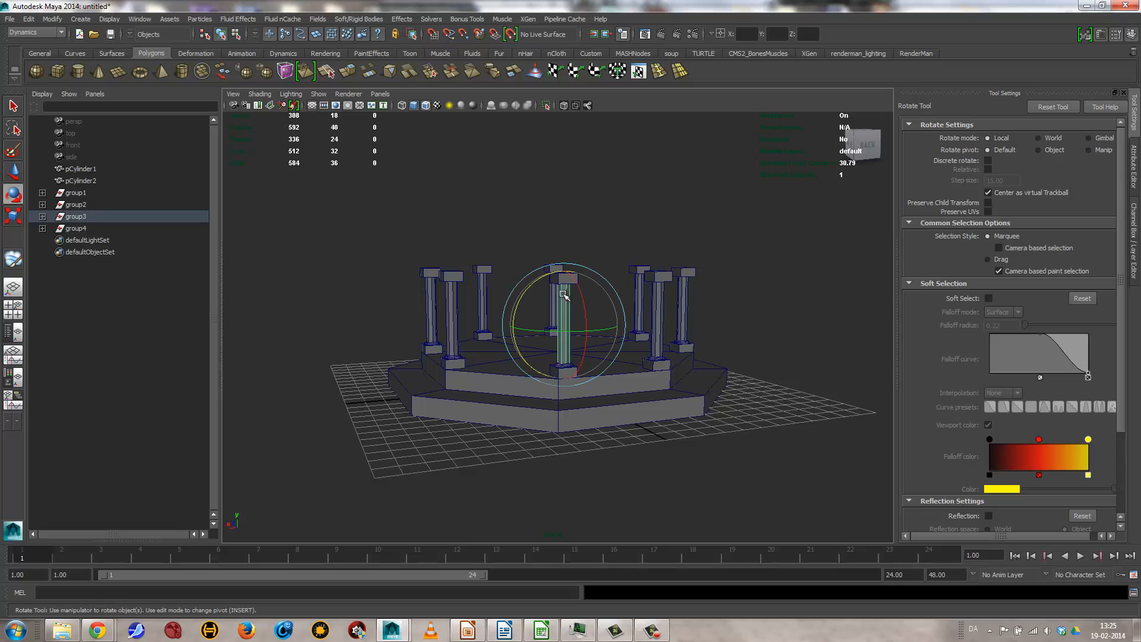
pyautogui.press('f')
pyautogui.click(675, 283)
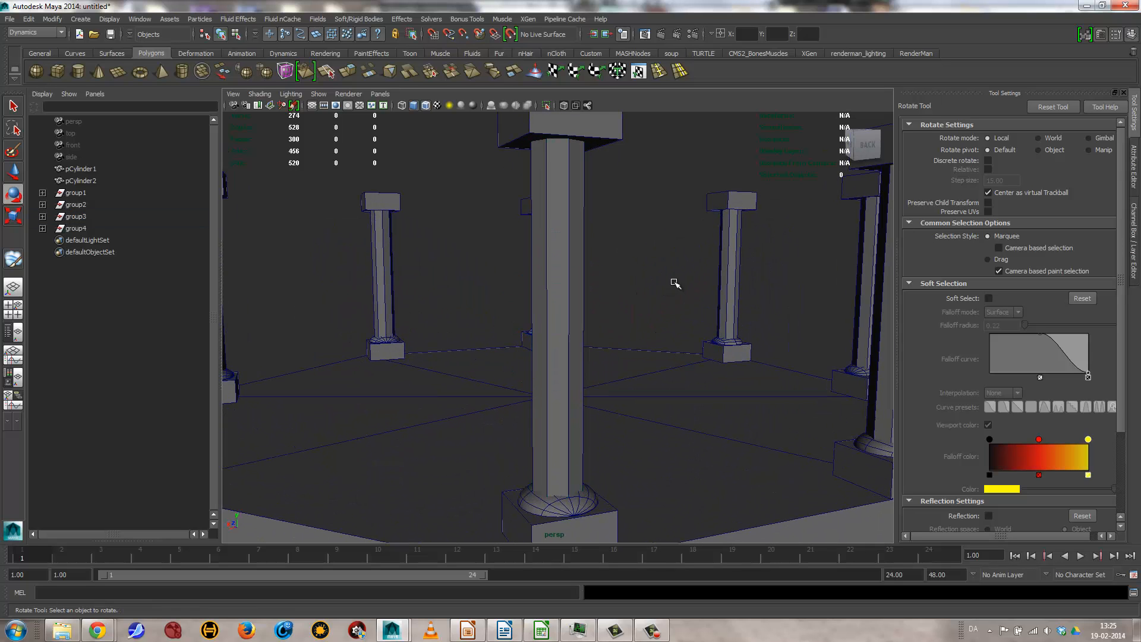
pyautogui.press('a')
pyautogui.keyDown('alt'); pyautogui.moveTo(593, 276); pyautogui.dragTo(615, 313); pyautogui.keyUp('alt')
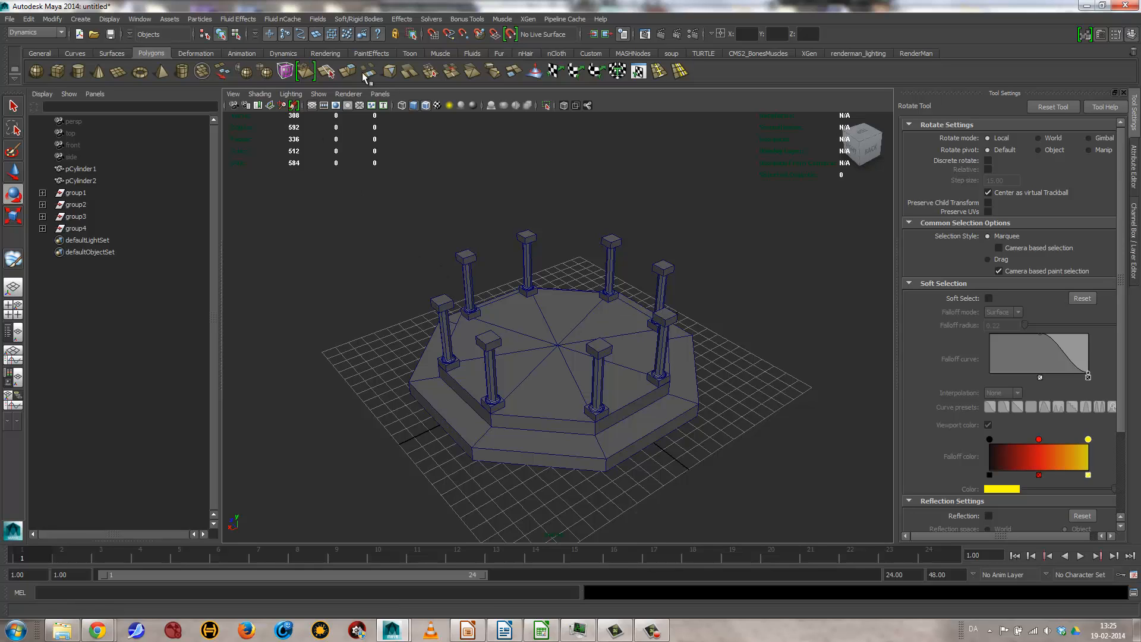
# Create a NURBS torus at the temple's centre and move it straight up to around the height of the column tops
pyautogui.click(80, 23)
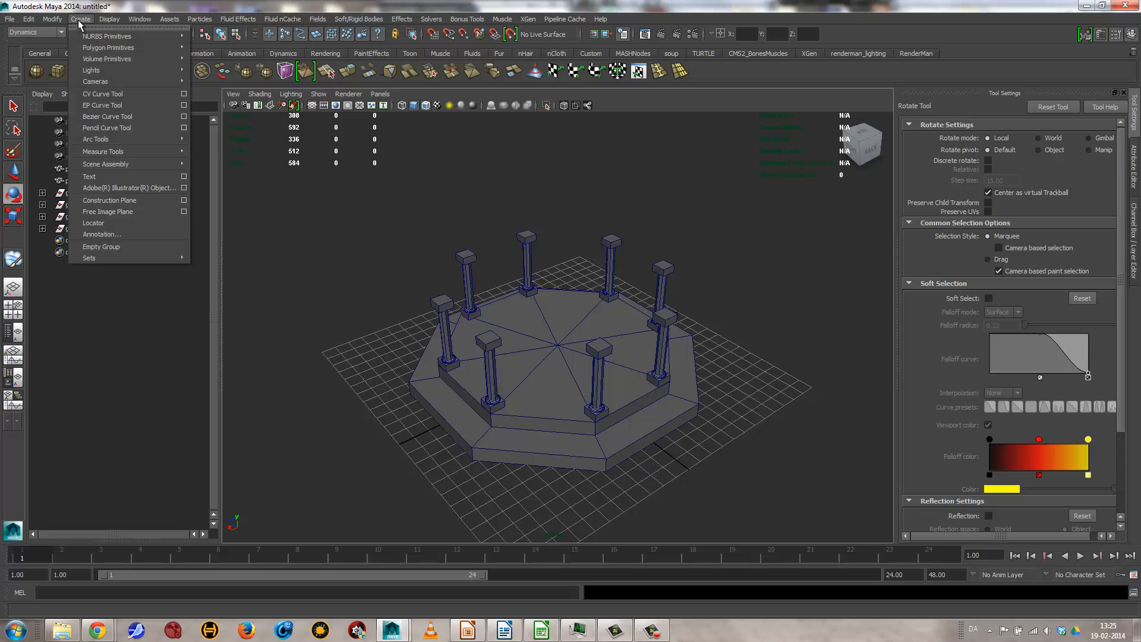
pyautogui.moveTo(123, 37)
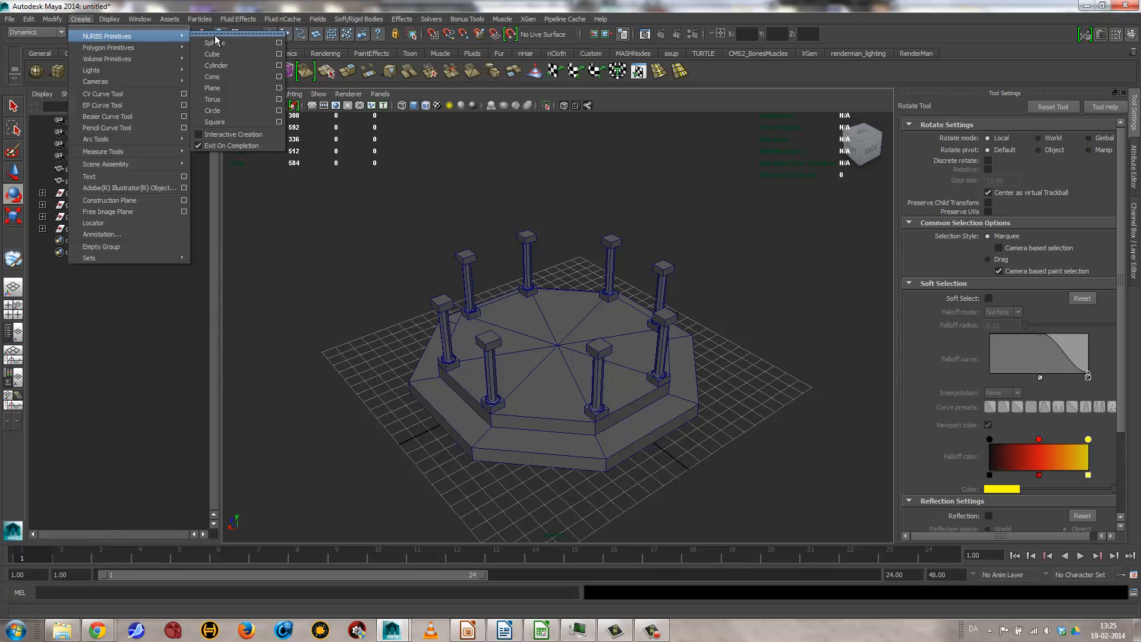
pyautogui.click(222, 99)
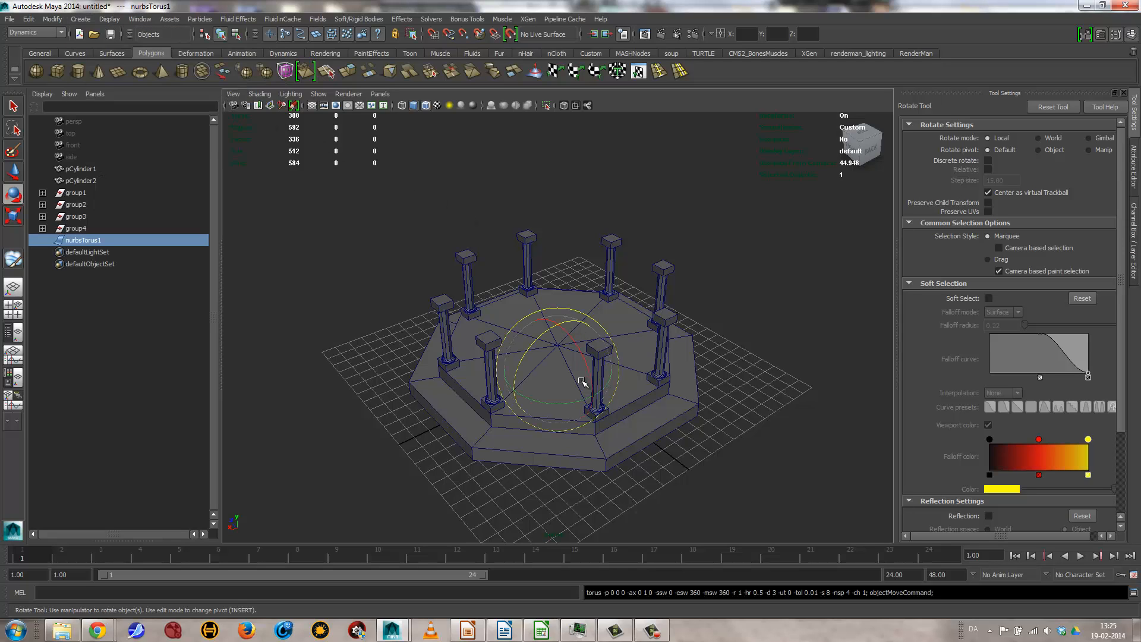
pyautogui.press('w')
pyautogui.moveTo(558, 312); pyautogui.dragTo(560, 218)
pyautogui.keyDown('alt'); pyautogui.moveTo(575, 293); pyautogui.dragTo(553, 284); pyautogui.keyUp('alt')
pyautogui.keyDown('alt'); pyautogui.moveTo(553, 284); pyautogui.dragTo(681, 306, button='right'); pyautogui.keyUp('alt')
pyautogui.keyDown('alt'); pyautogui.moveTo(681, 306); pyautogui.dragTo(679, 334); pyautogui.keyUp('alt')
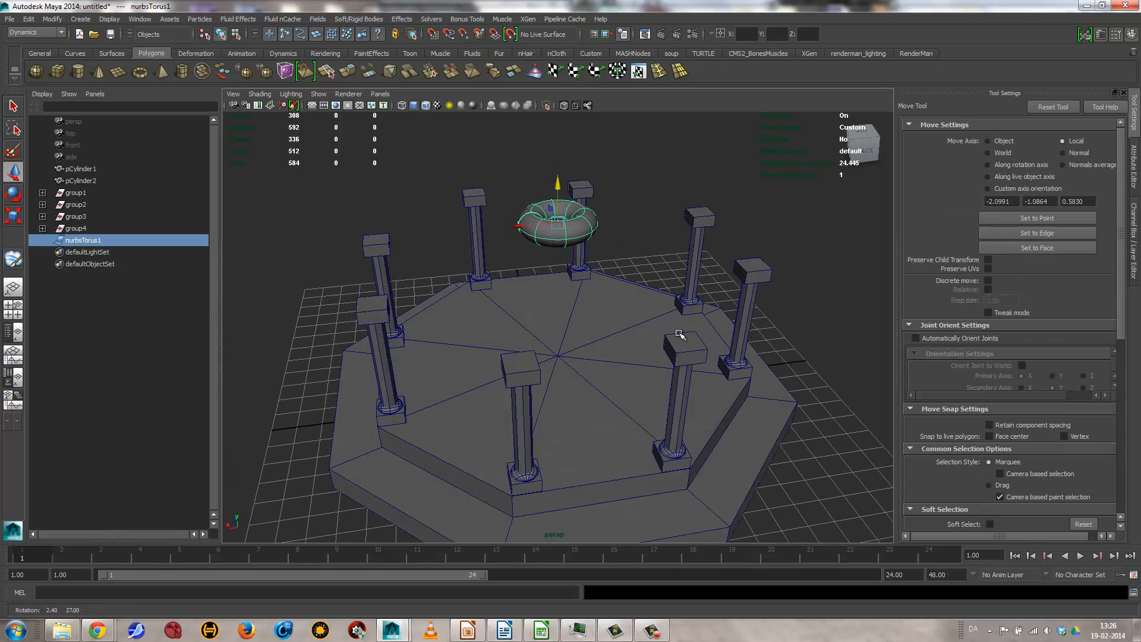
# Increase the torus's radius to about 7.38, matching it to the ring of columns in a wireframe top view
pyautogui.click(1134, 166)
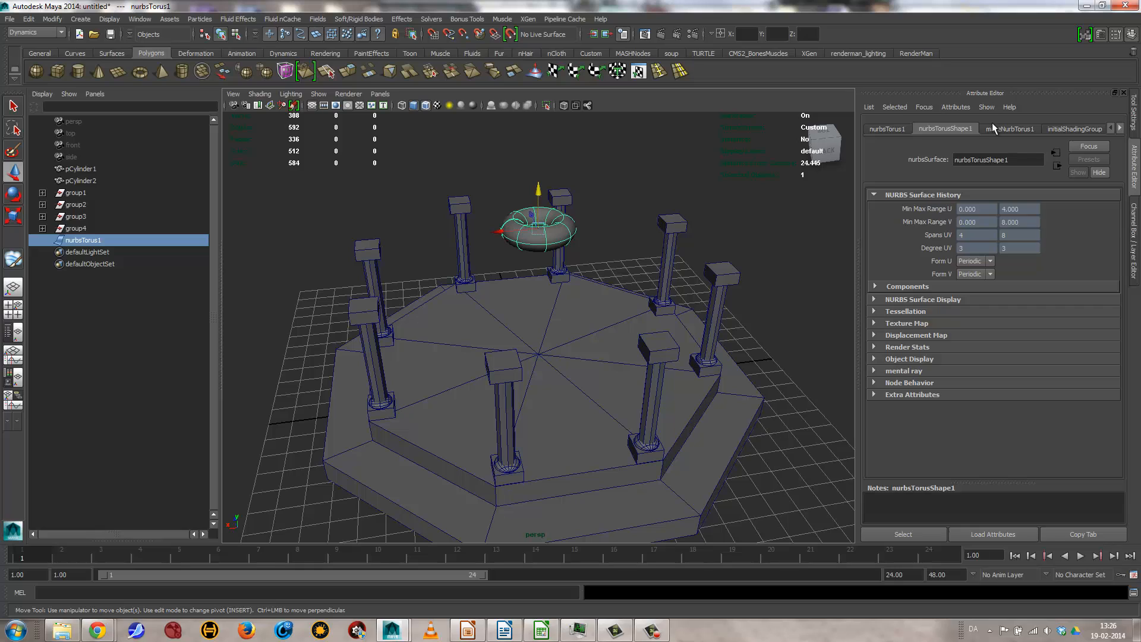
pyautogui.click(1013, 129)
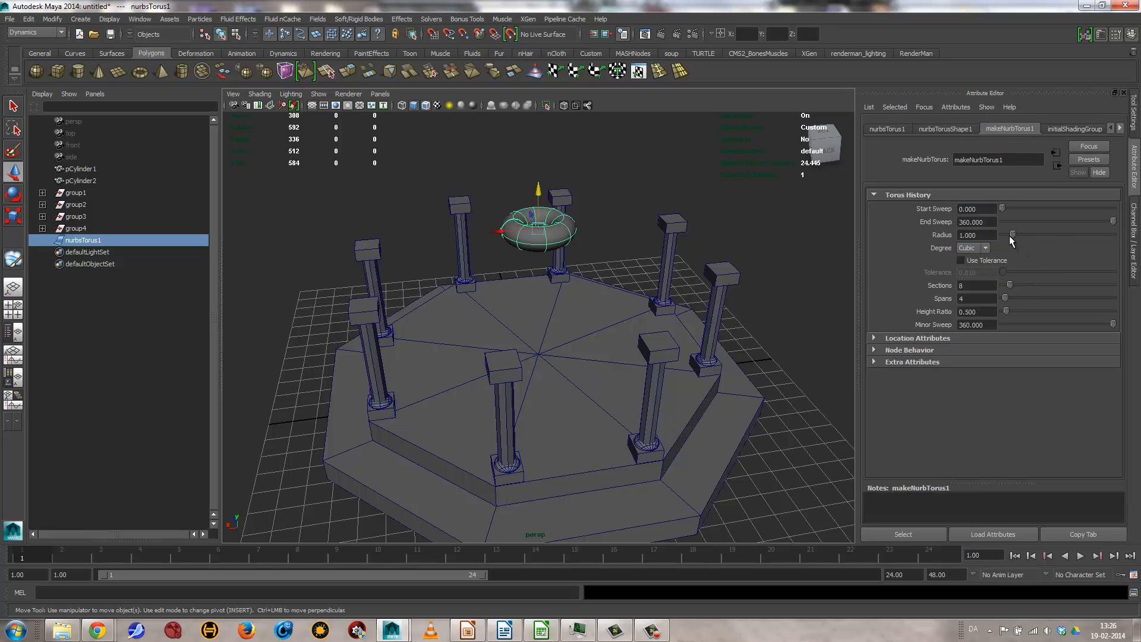
pyautogui.moveTo(1012, 235); pyautogui.dragTo(1071, 233)
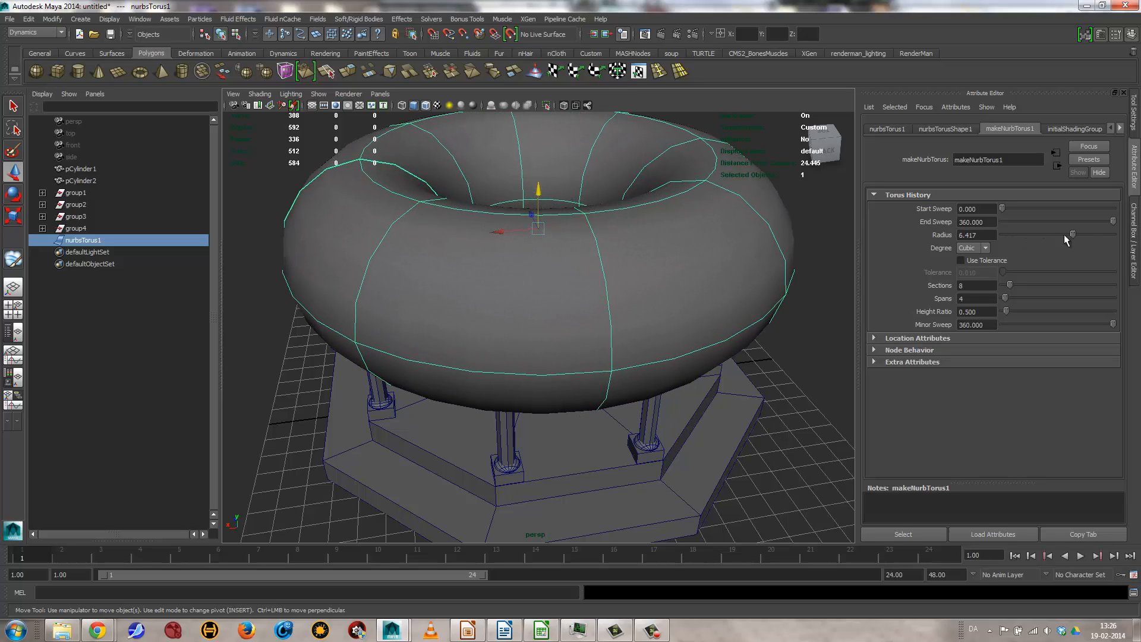
pyautogui.press('space')
pyautogui.moveTo(672, 247); pyautogui.dragTo(629, 248)
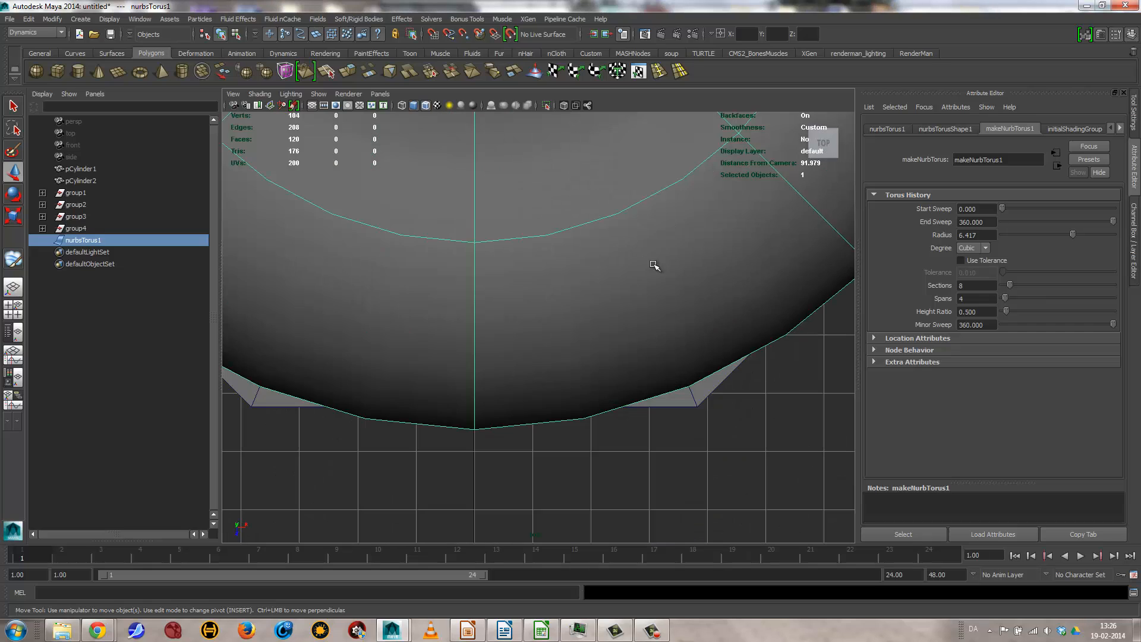
pyautogui.press('4')
pyautogui.keyDown('alt'); pyautogui.moveTo(691, 303); pyautogui.dragTo(555, 286, button='right'); pyautogui.keyUp('alt')
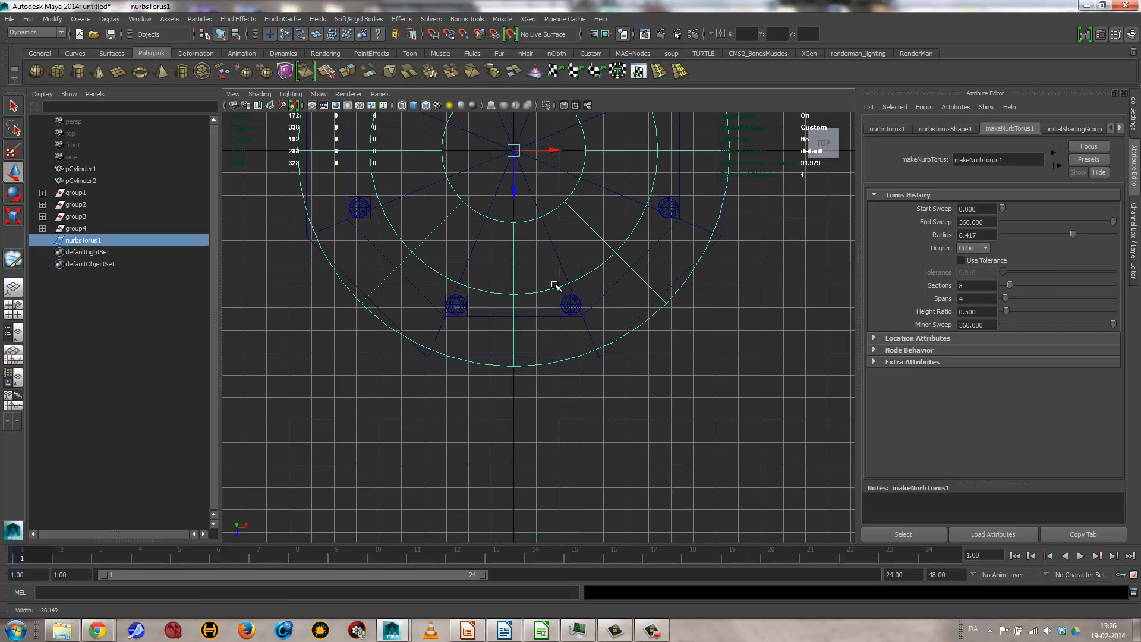
pyautogui.moveTo(1071, 235); pyautogui.dragTo(1084, 233)
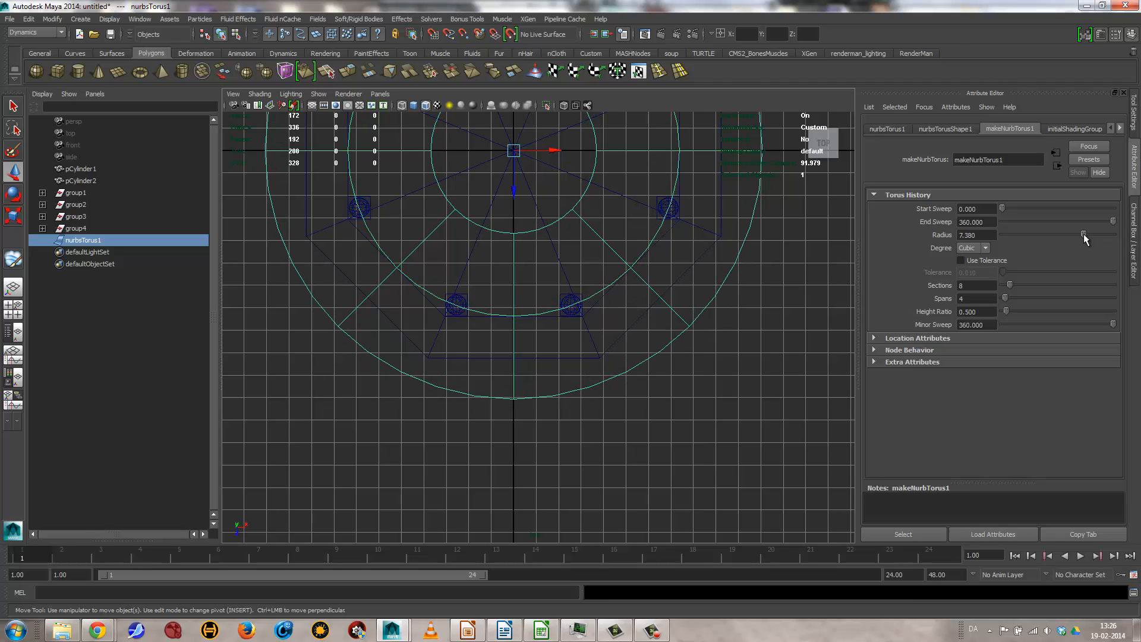
# Set the torus's height ratio to 0.1 to make its tube thinner
pyautogui.moveTo(966, 312); pyautogui.dragTo(990, 310)
pyautogui.write('1')
pyautogui.press('Tab')
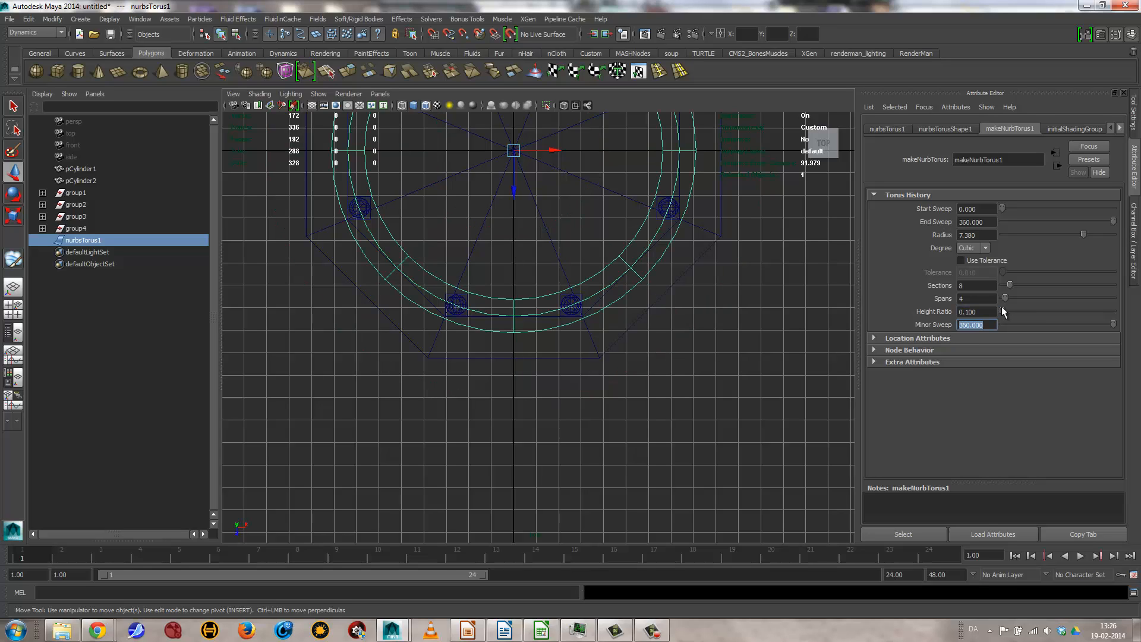
# Return to the perspective view with smooth shading and bring the torus above the columns into view
pyautogui.click(591, 401)
pyautogui.press('space')
pyautogui.click(602, 387)
pyautogui.moveTo(602, 387)
pyautogui.keyDown('alt'); pyautogui.mouseDown()
pyautogui.moveTo(611, 357)
pyautogui.moveTo(739, 345)
pyautogui.moveTo(595, 146)
pyautogui.mouseUp(); pyautogui.keyUp('alt')
pyautogui.press('5')
pyautogui.click(594, 156)
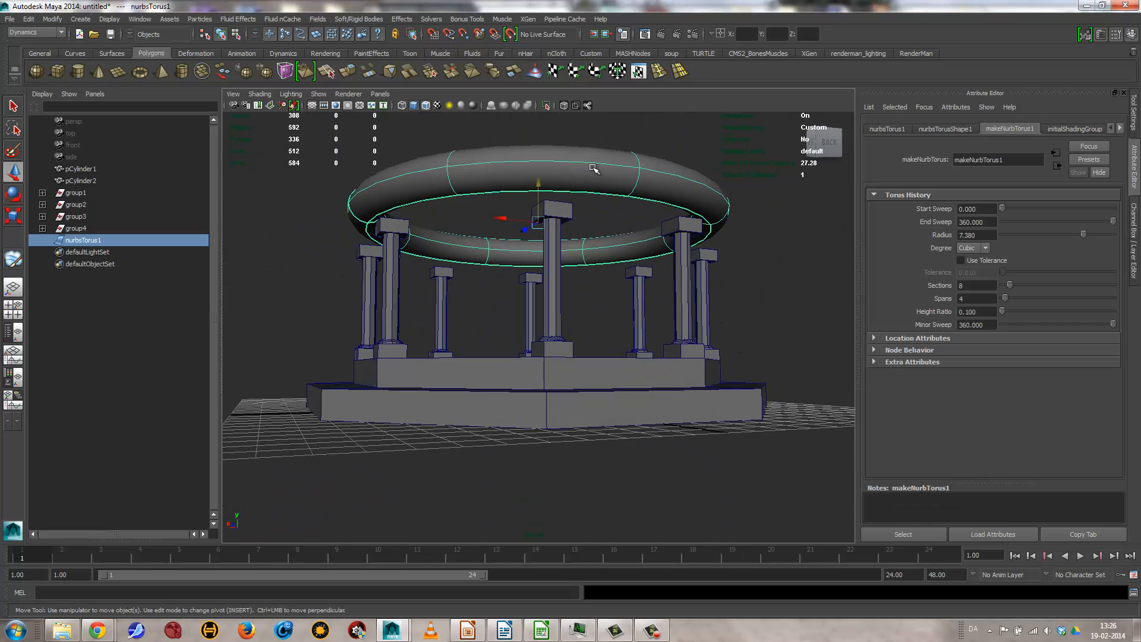
pyautogui.keyDown('alt'); pyautogui.moveTo(535, 184); pyautogui.dragTo(628, 248); pyautogui.keyUp('alt')
# Display the torus's hulls, select its lower hull ring and adjust that ring's height slightly
pyautogui.rightClick(597, 233)
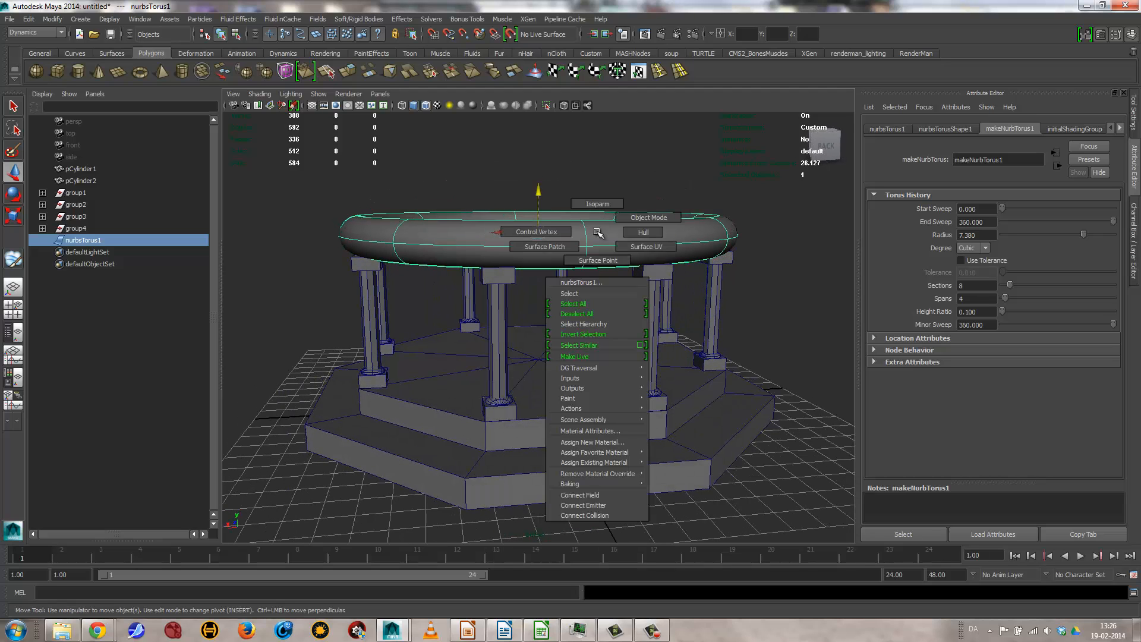
pyautogui.click(644, 232)
pyautogui.keyDown('alt'); pyautogui.moveTo(568, 257); pyautogui.dragTo(525, 250); pyautogui.keyUp('alt')
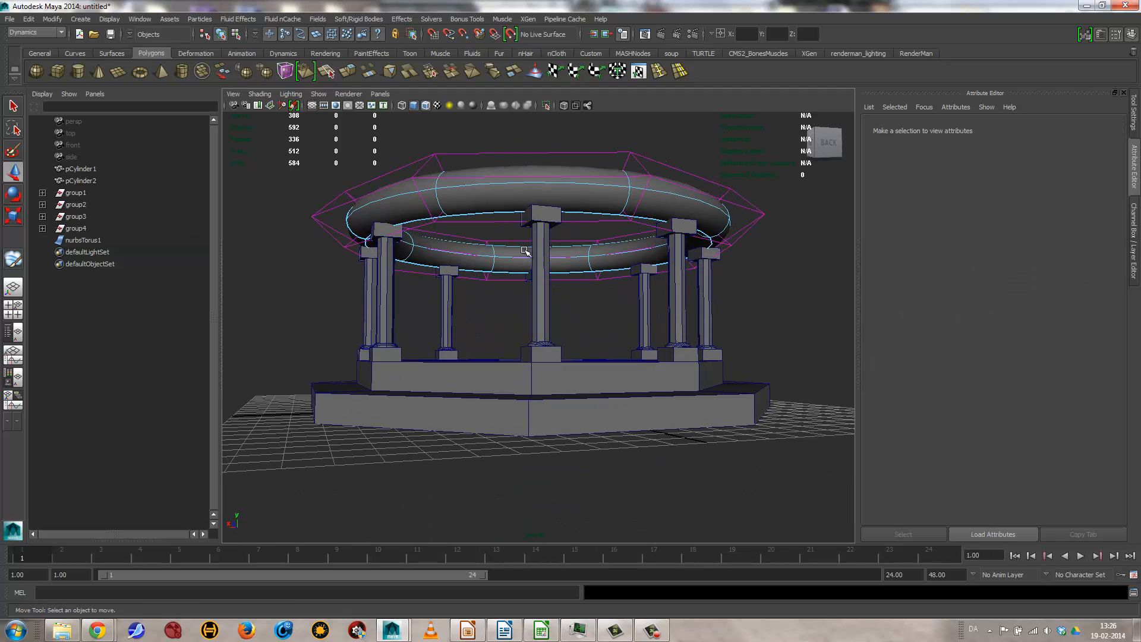
pyautogui.click(461, 223)
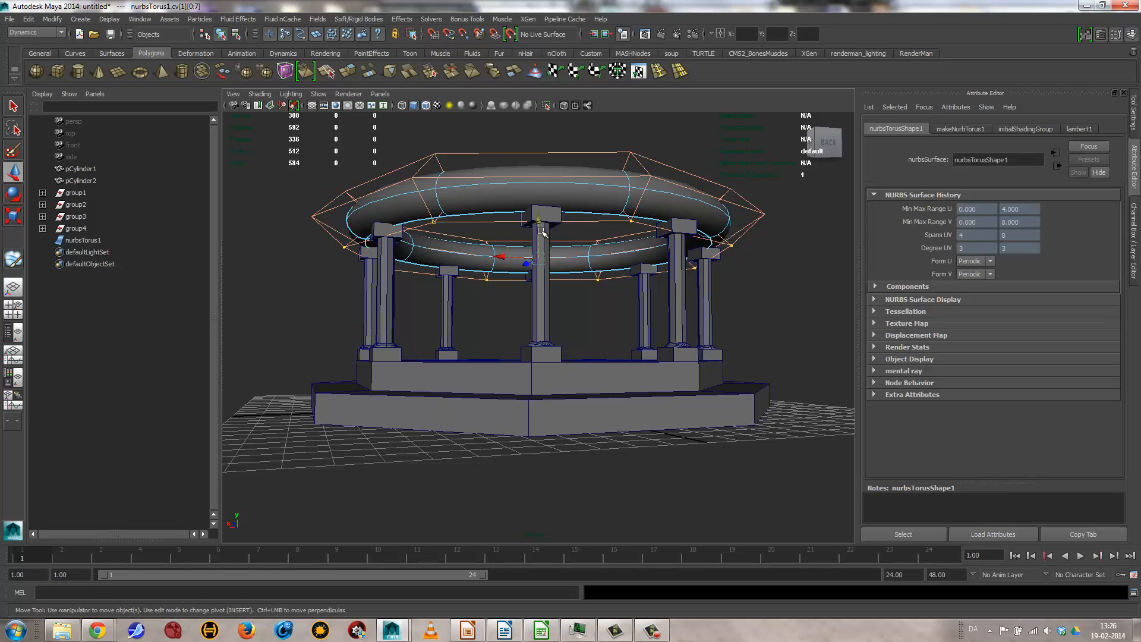
pyautogui.moveTo(537, 223)
pyautogui.mouseDown()
pyautogui.moveTo(537, 211)
pyautogui.moveTo(517, 230)
pyautogui.mouseUp()
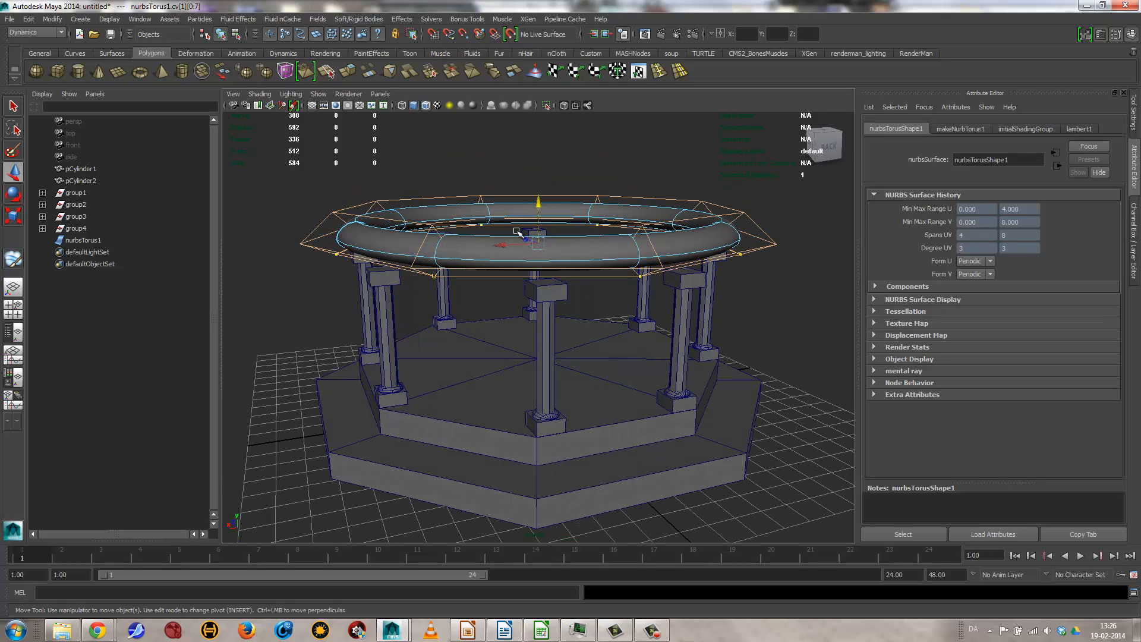
# Select the torus's upper hull ring and slightly adjust its height and horizontal scale
pyautogui.click(369, 215)
pyautogui.moveTo(541, 154); pyautogui.dragTo(539, 241)
pyautogui.press('r')
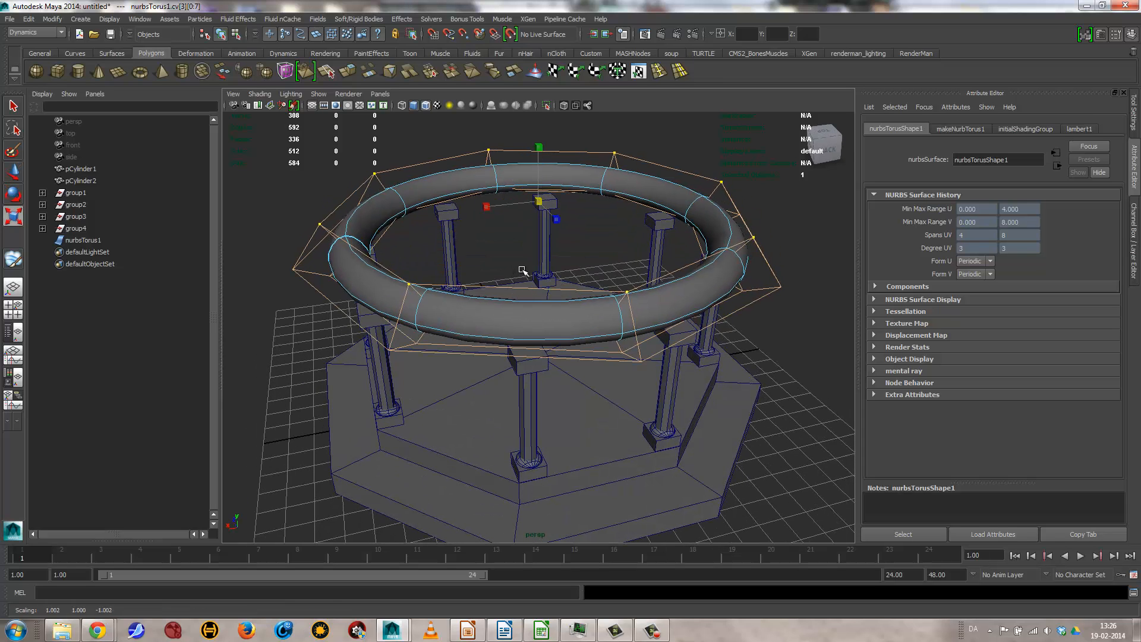
pyautogui.moveTo(512, 279); pyautogui.dragTo(527, 271, button='middle')
pyautogui.keyDown('alt'); pyautogui.moveTo(508, 344); pyautogui.dragTo(533, 285); pyautogui.keyUp('alt')
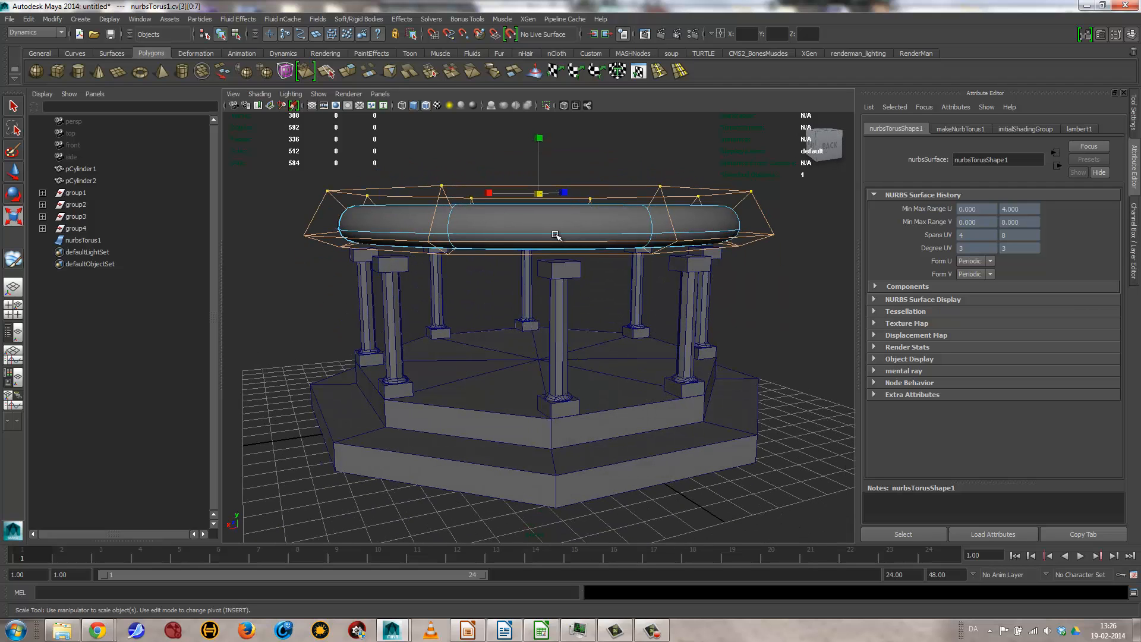
# Return the torus to object mode and move the whole ring vertically to seat it on the column tops
pyautogui.moveTo(556, 234); pyautogui.dragTo(546, 229, button='right')
pyautogui.press('w')
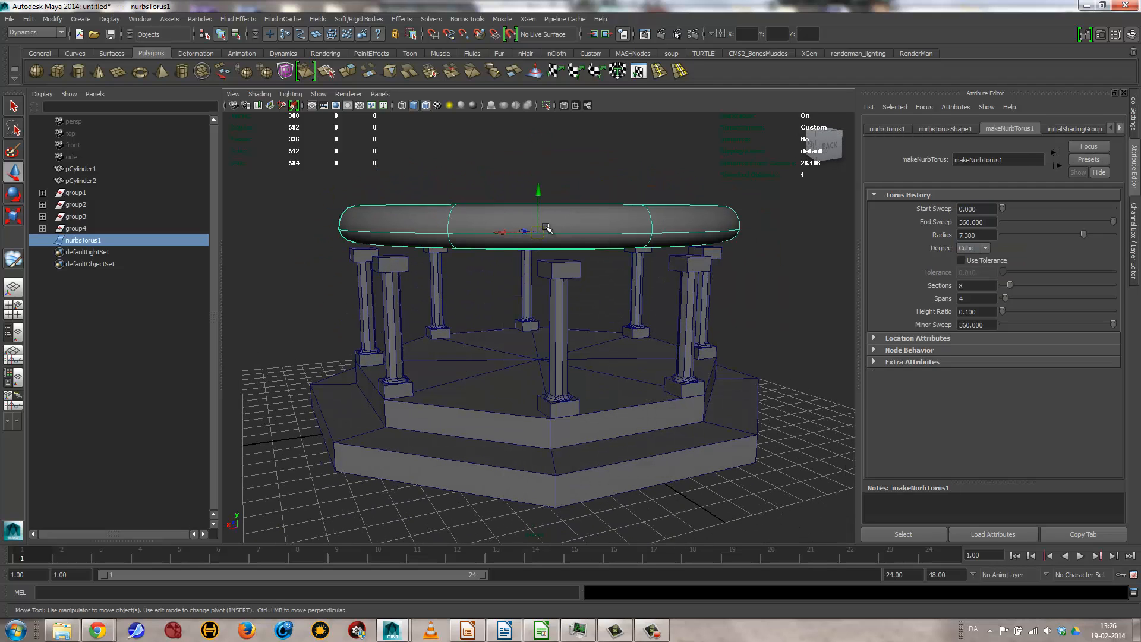
pyautogui.moveTo(538, 191); pyautogui.dragTo(660, 309)
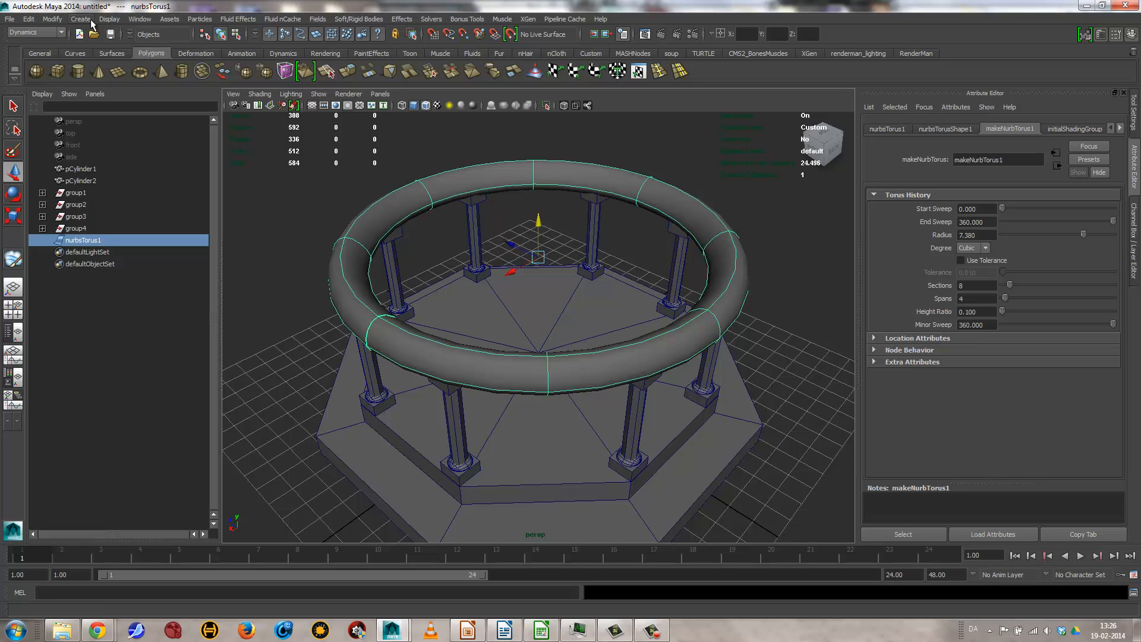
# Create a NURBS sphere at the temple's centre and raise it to a height of about 10.85, above the ring
pyautogui.click(88, 21)
pyautogui.moveTo(107, 36)
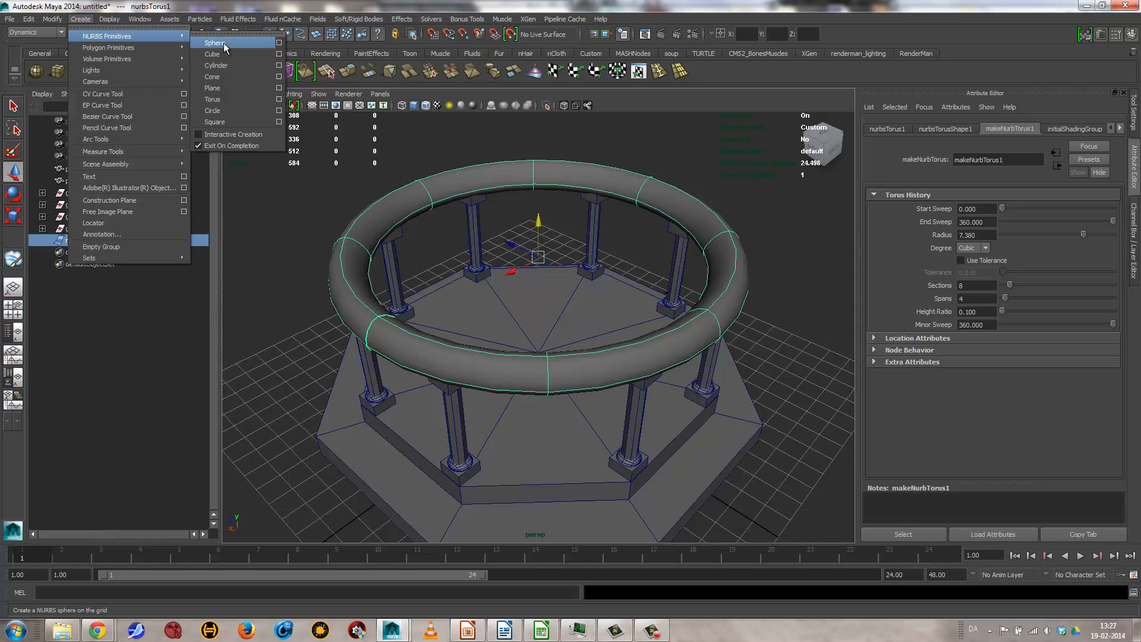
pyautogui.click(230, 43)
pyautogui.moveTo(538, 359); pyautogui.dragTo(553, 139)
# Set the sphere's end sweep to 180 to make it a half sphere
pyautogui.click(1017, 129)
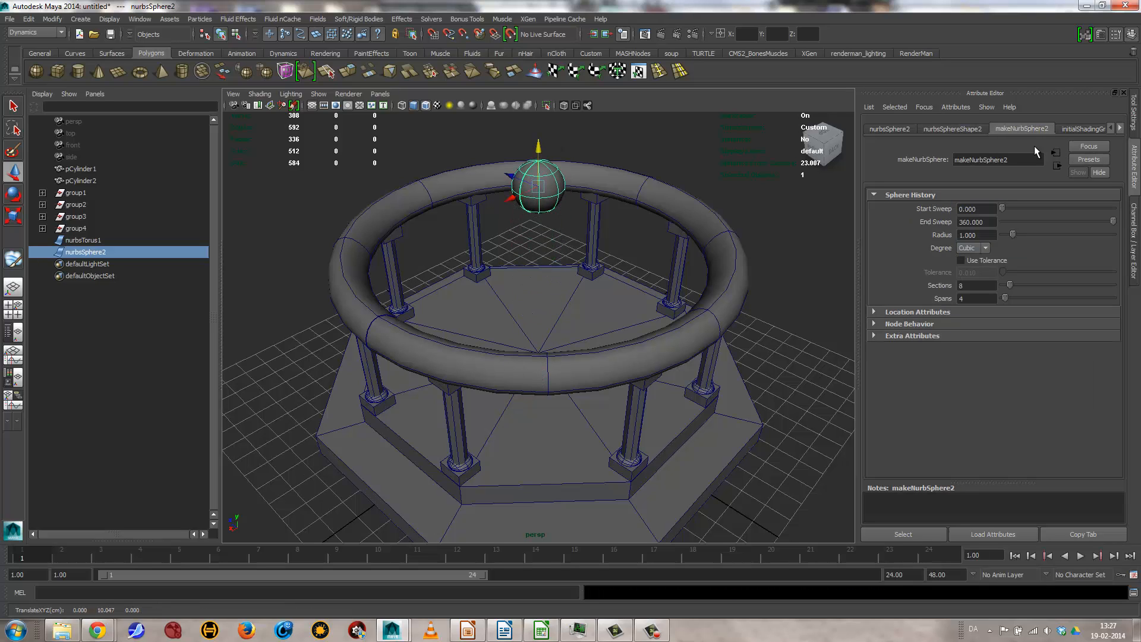
pyautogui.doubleClick(981, 222)
pyautogui.write('180')
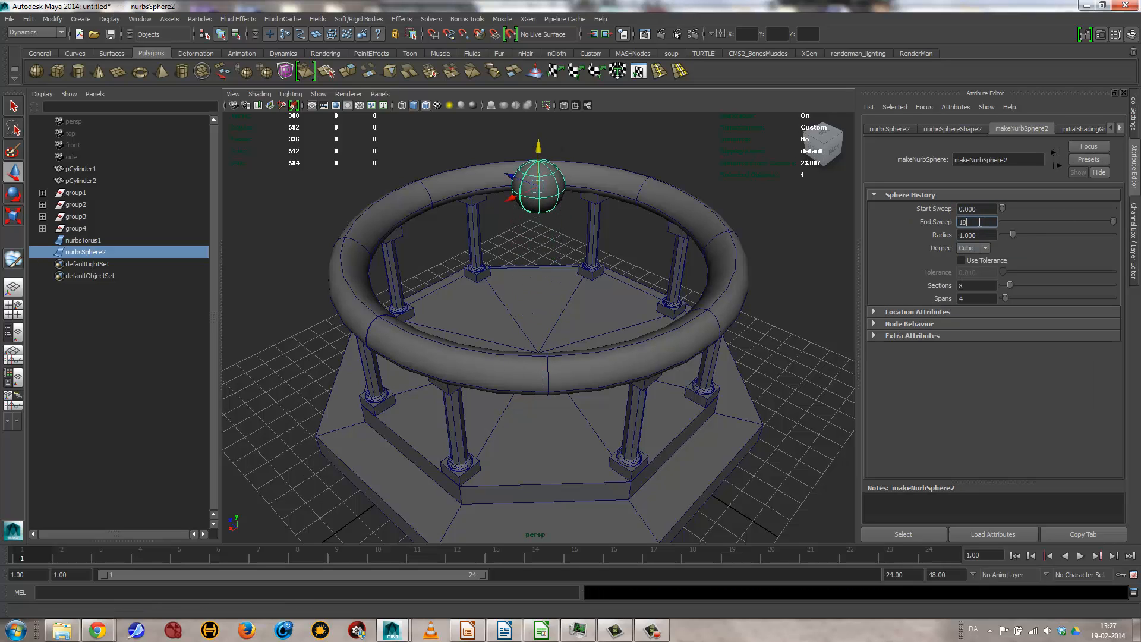
pyautogui.press('Return')
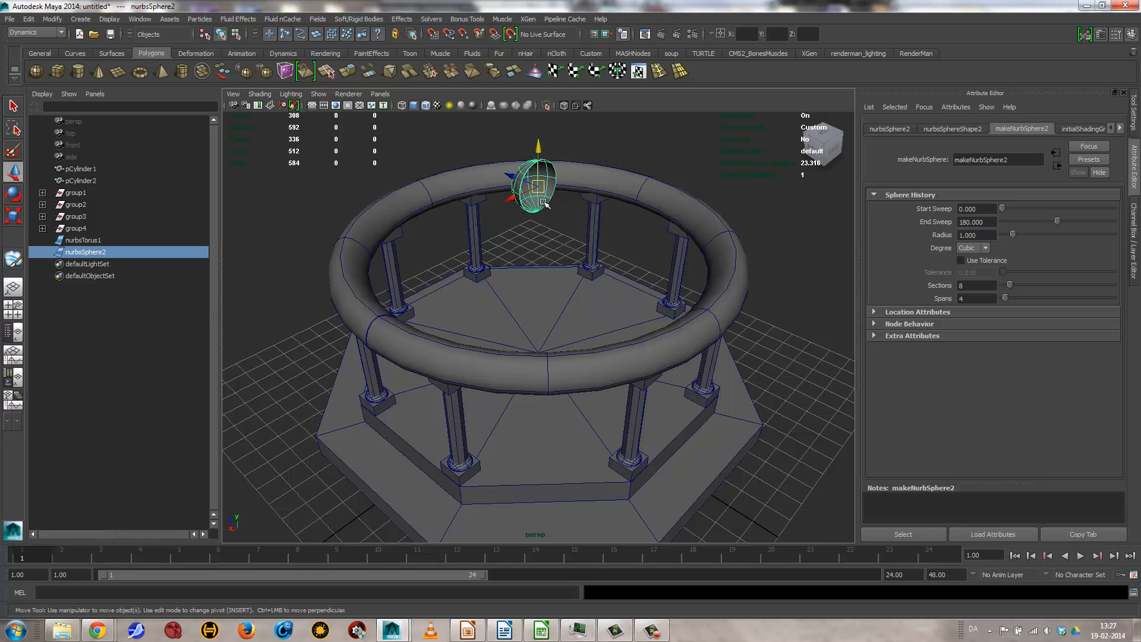
# Rotate the half sphere so its open side faces down and scale it up uniformly to about the ring's width
pyautogui.press('e')
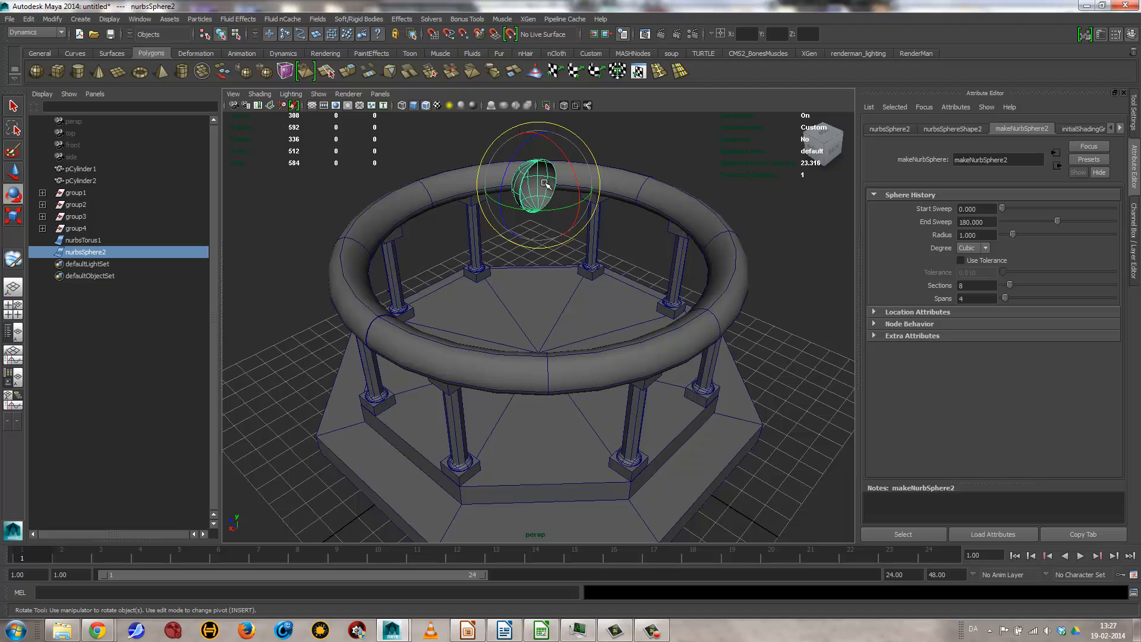
pyautogui.moveTo(551, 154); pyautogui.dragTo(589, 226)
pyautogui.press('r')
pyautogui.moveTo(458, 290); pyautogui.dragTo(814, 310, button='middle')
# Lower the dome onto the torus ring, to a height of about 7.68
pyautogui.keyDown('alt'); pyautogui.moveTo(729, 319); pyautogui.dragTo(723, 287); pyautogui.keyUp('alt')
pyautogui.press('w')
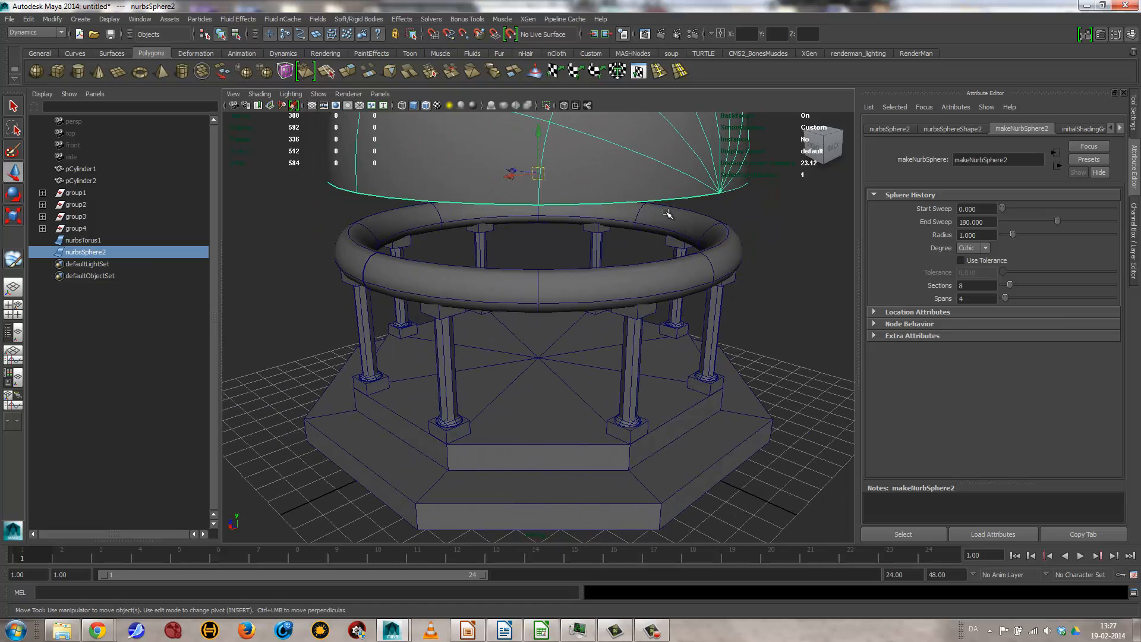
pyautogui.scroll(-3, 533, 174)
pyautogui.moveTo(533, 173); pyautogui.dragTo(541, 214)
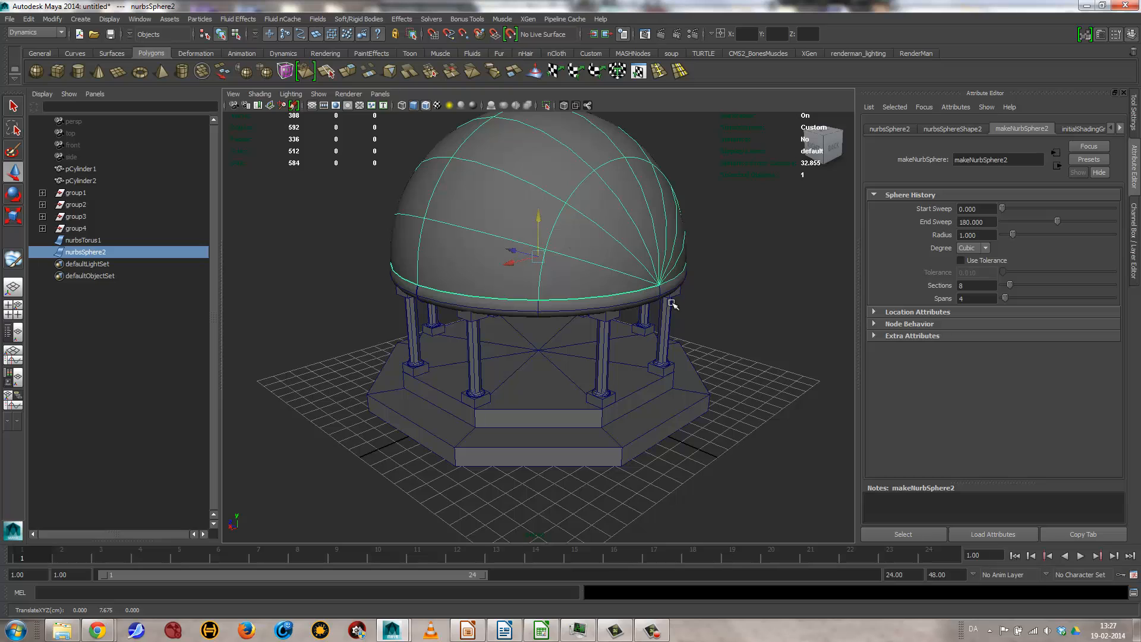
# Scale the dome to about 7.88 to fit inside the ring and flatten its height scale to about 4.1
pyautogui.press('r')
pyautogui.moveTo(709, 317); pyautogui.dragTo(702, 317, button='middle')
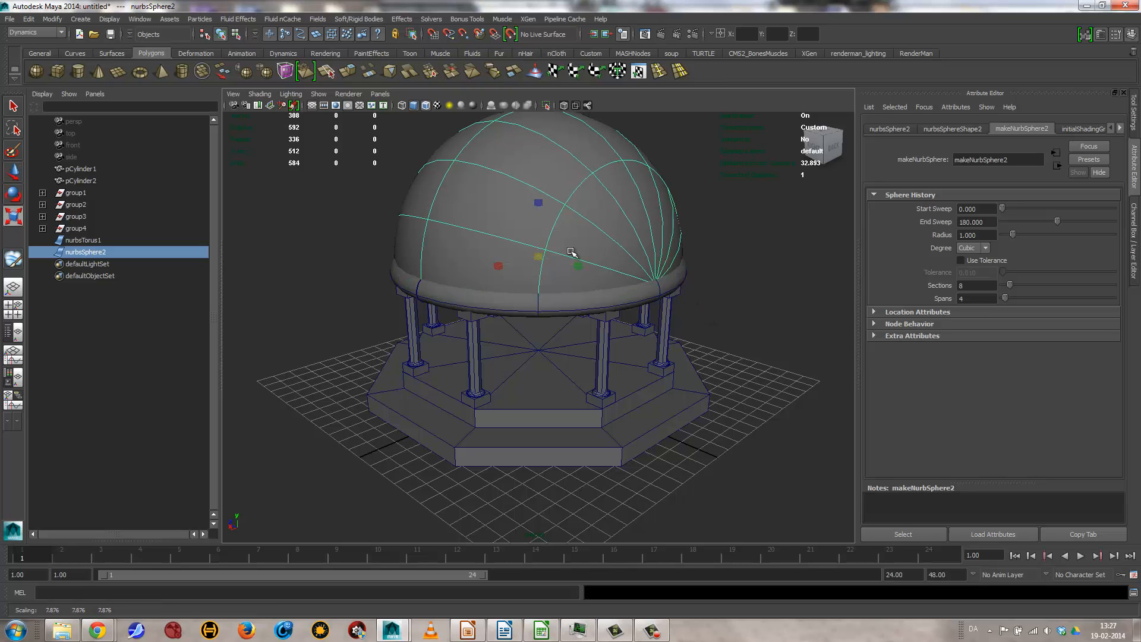
pyautogui.moveTo(538, 203); pyautogui.dragTo(574, 292)
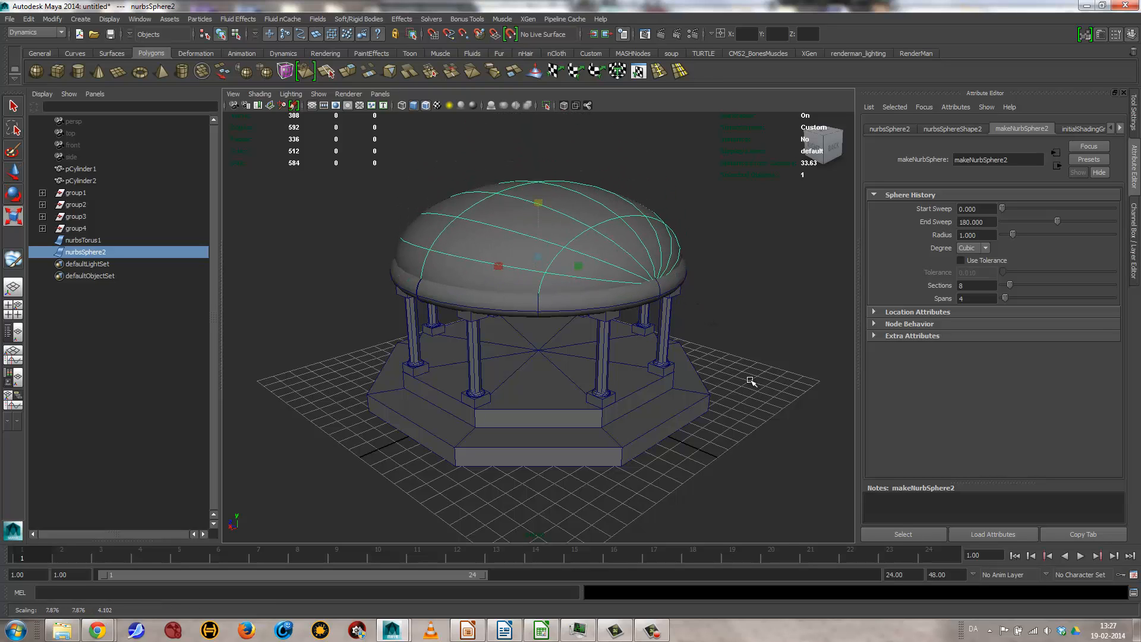
# Deselect the dome, turn off the wireframe overlay on shaded objects and view the temple from another side
pyautogui.click(751, 381)
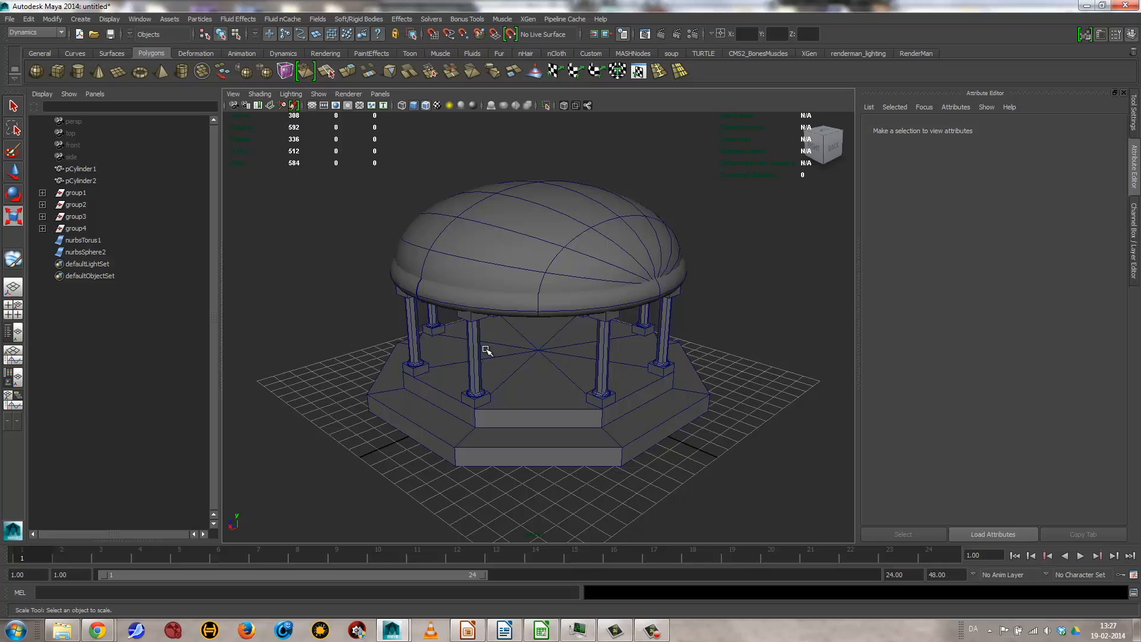
pyautogui.click(425, 106)
pyautogui.keyDown('alt'); pyautogui.moveTo(788, 403); pyautogui.dragTo(430, 430); pyautogui.keyUp('alt')
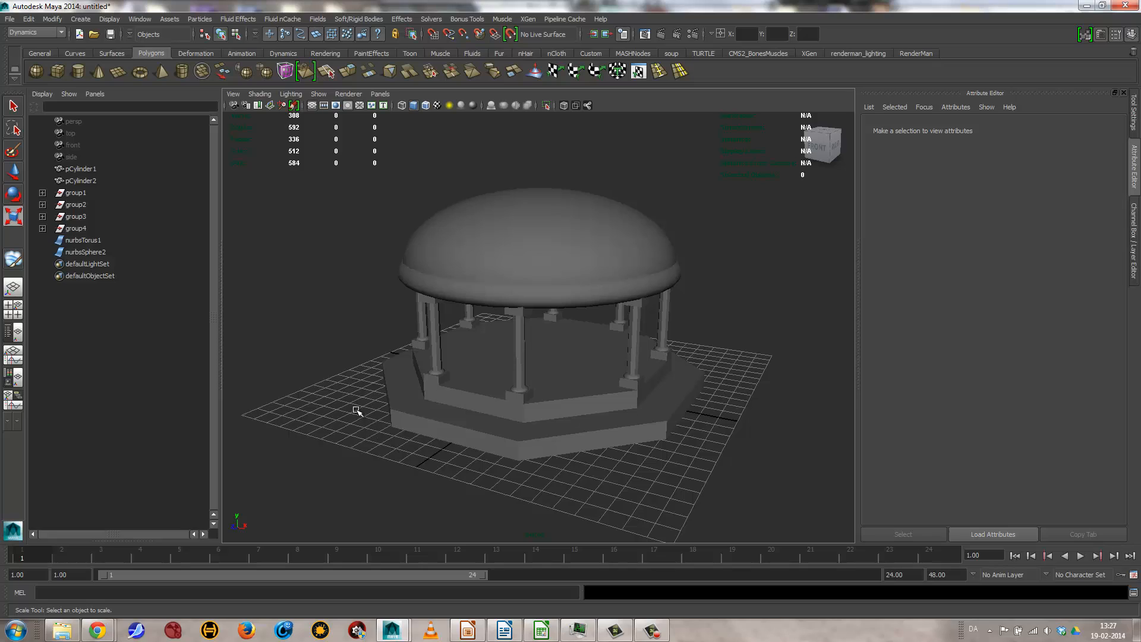